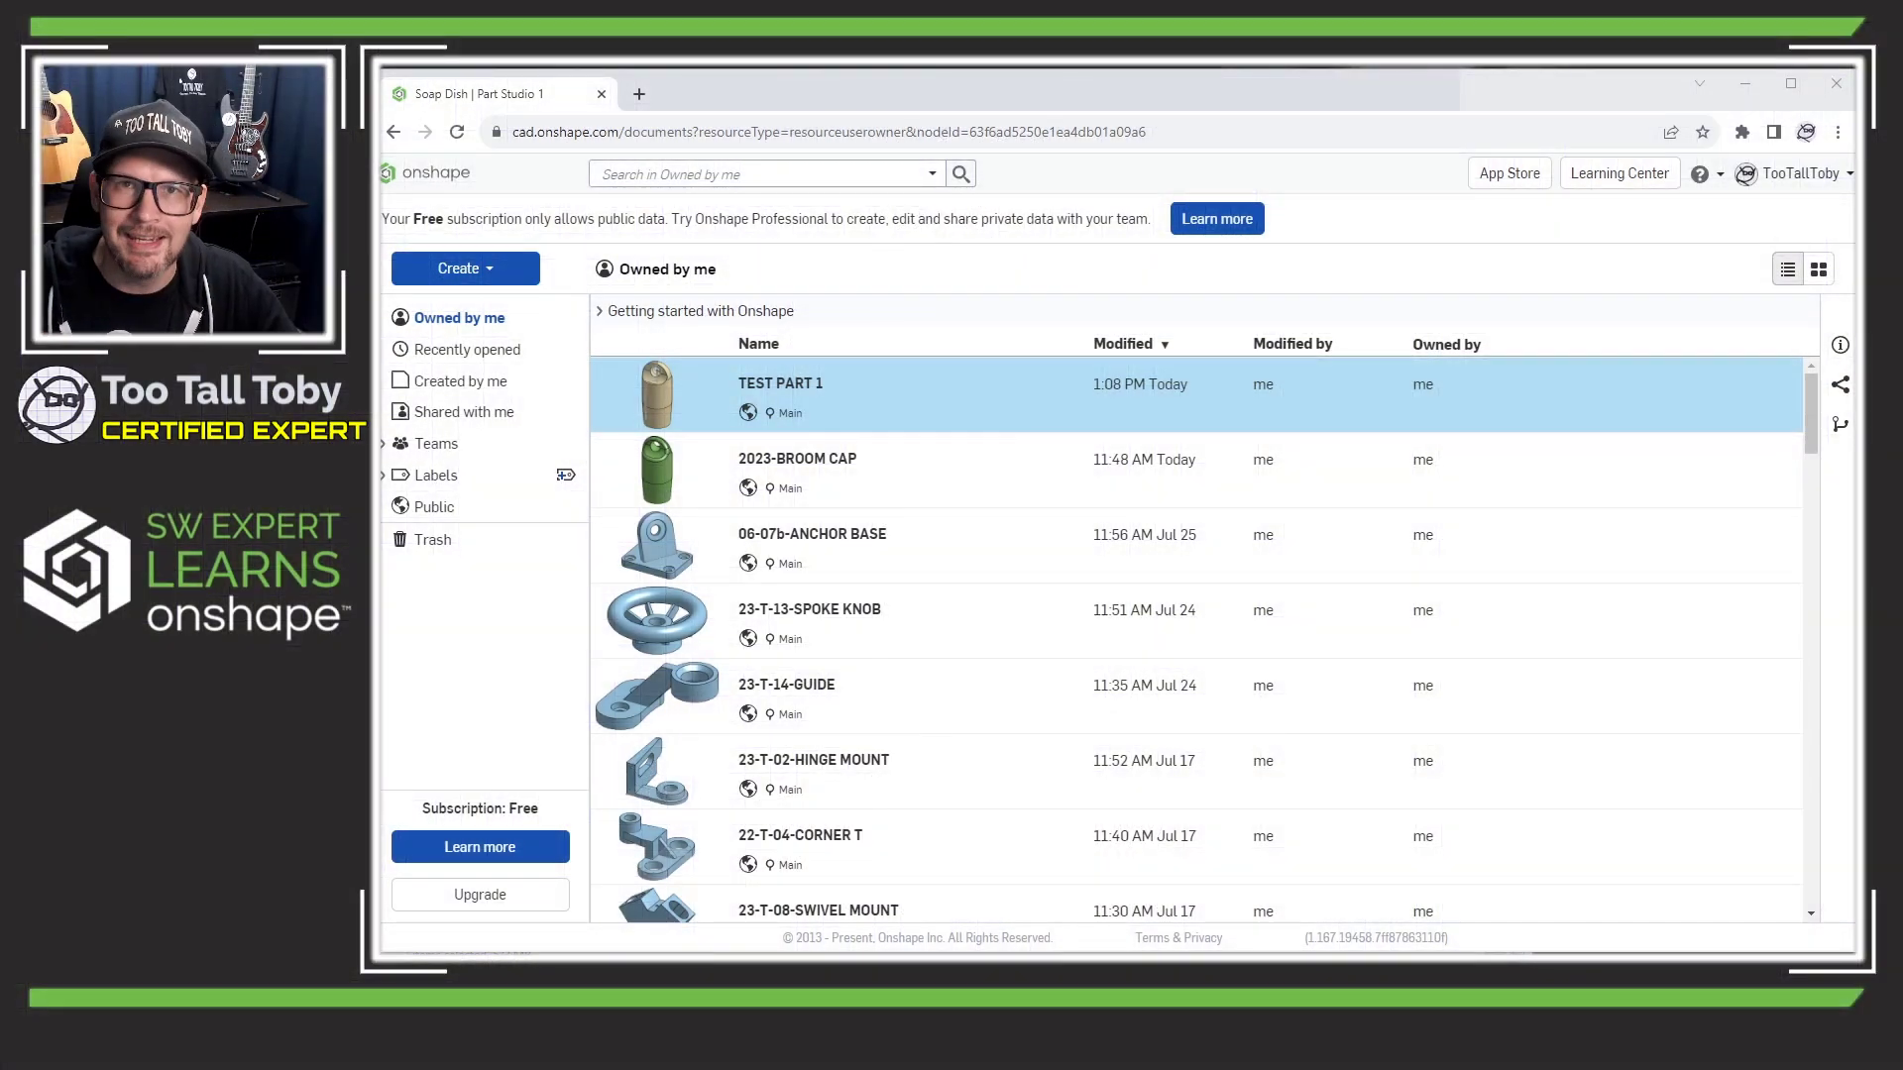
Create a new public document named 'Soap Dish' and open its empty Part Studio.
left_click(492, 280)
left_click(472, 305)
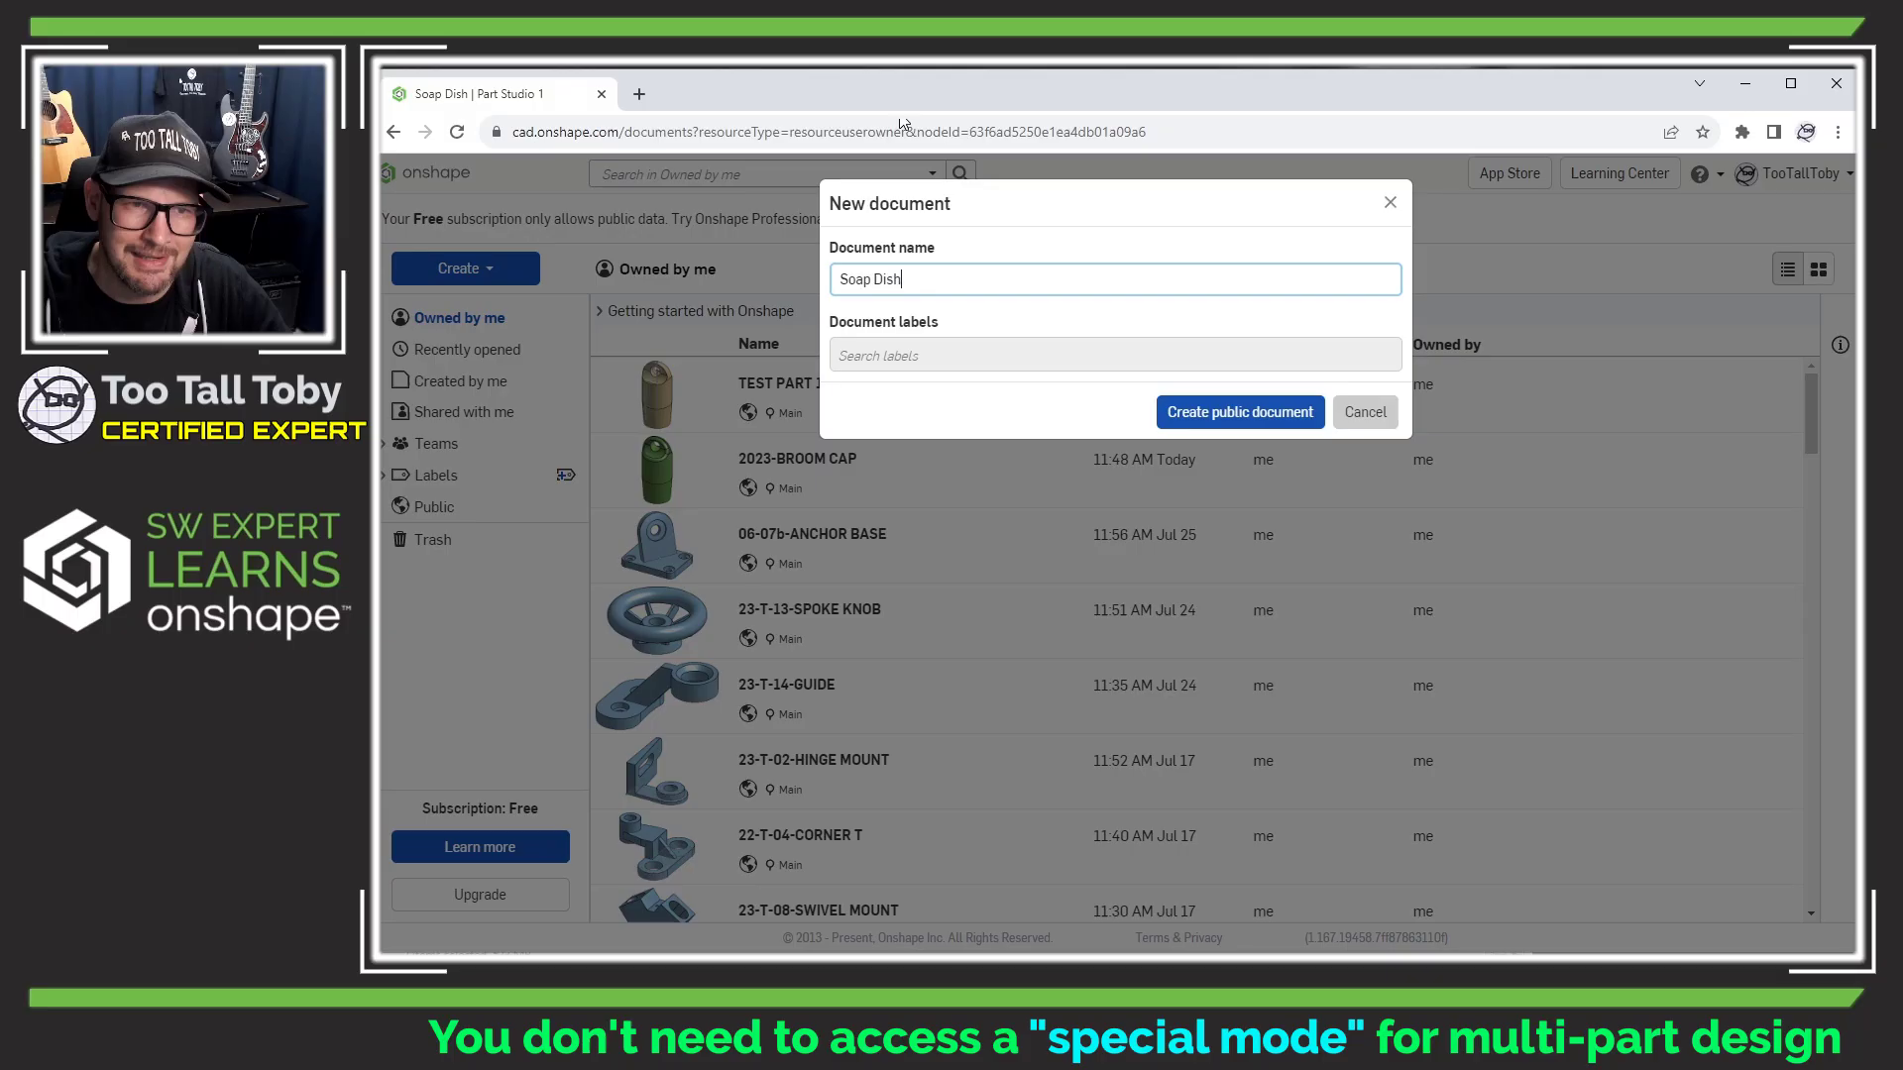
key("Return")
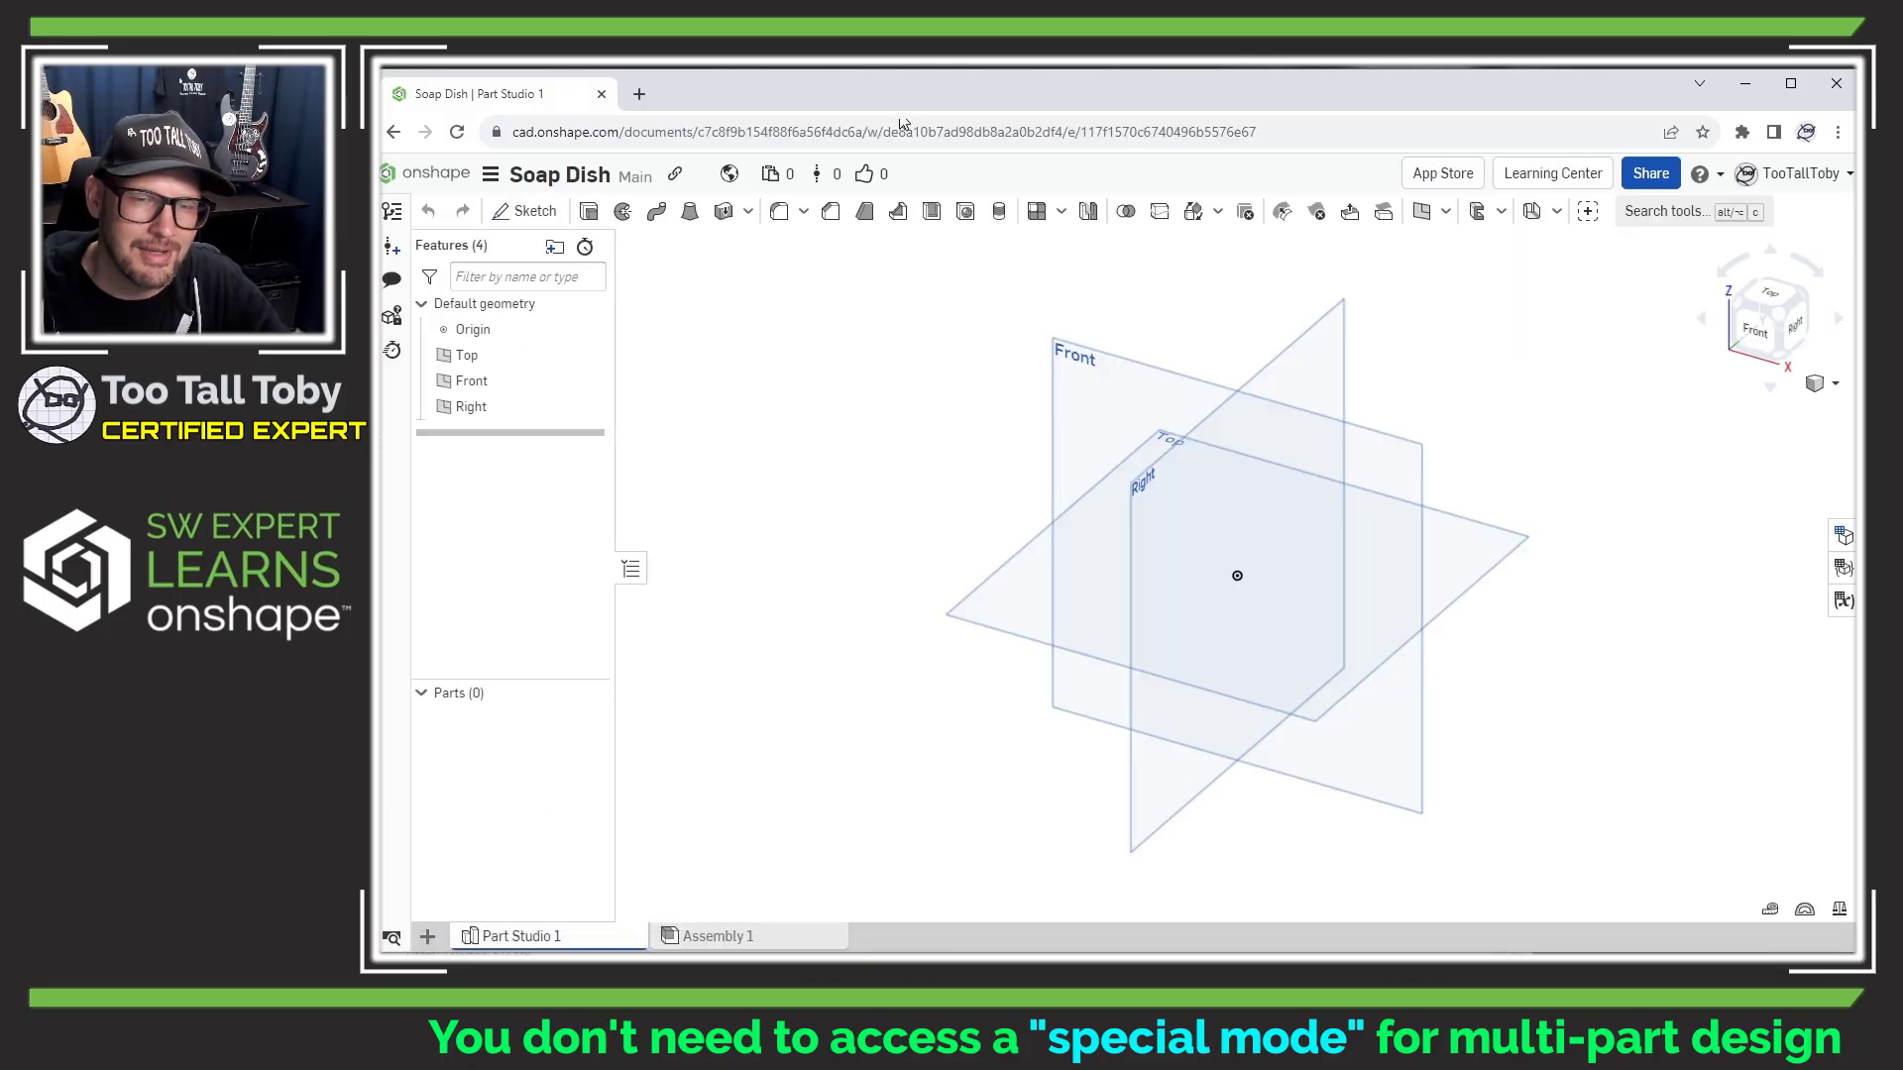
Sketch on the Top plane a center-point rectangle centred at the origin.
left_click(1031, 552)
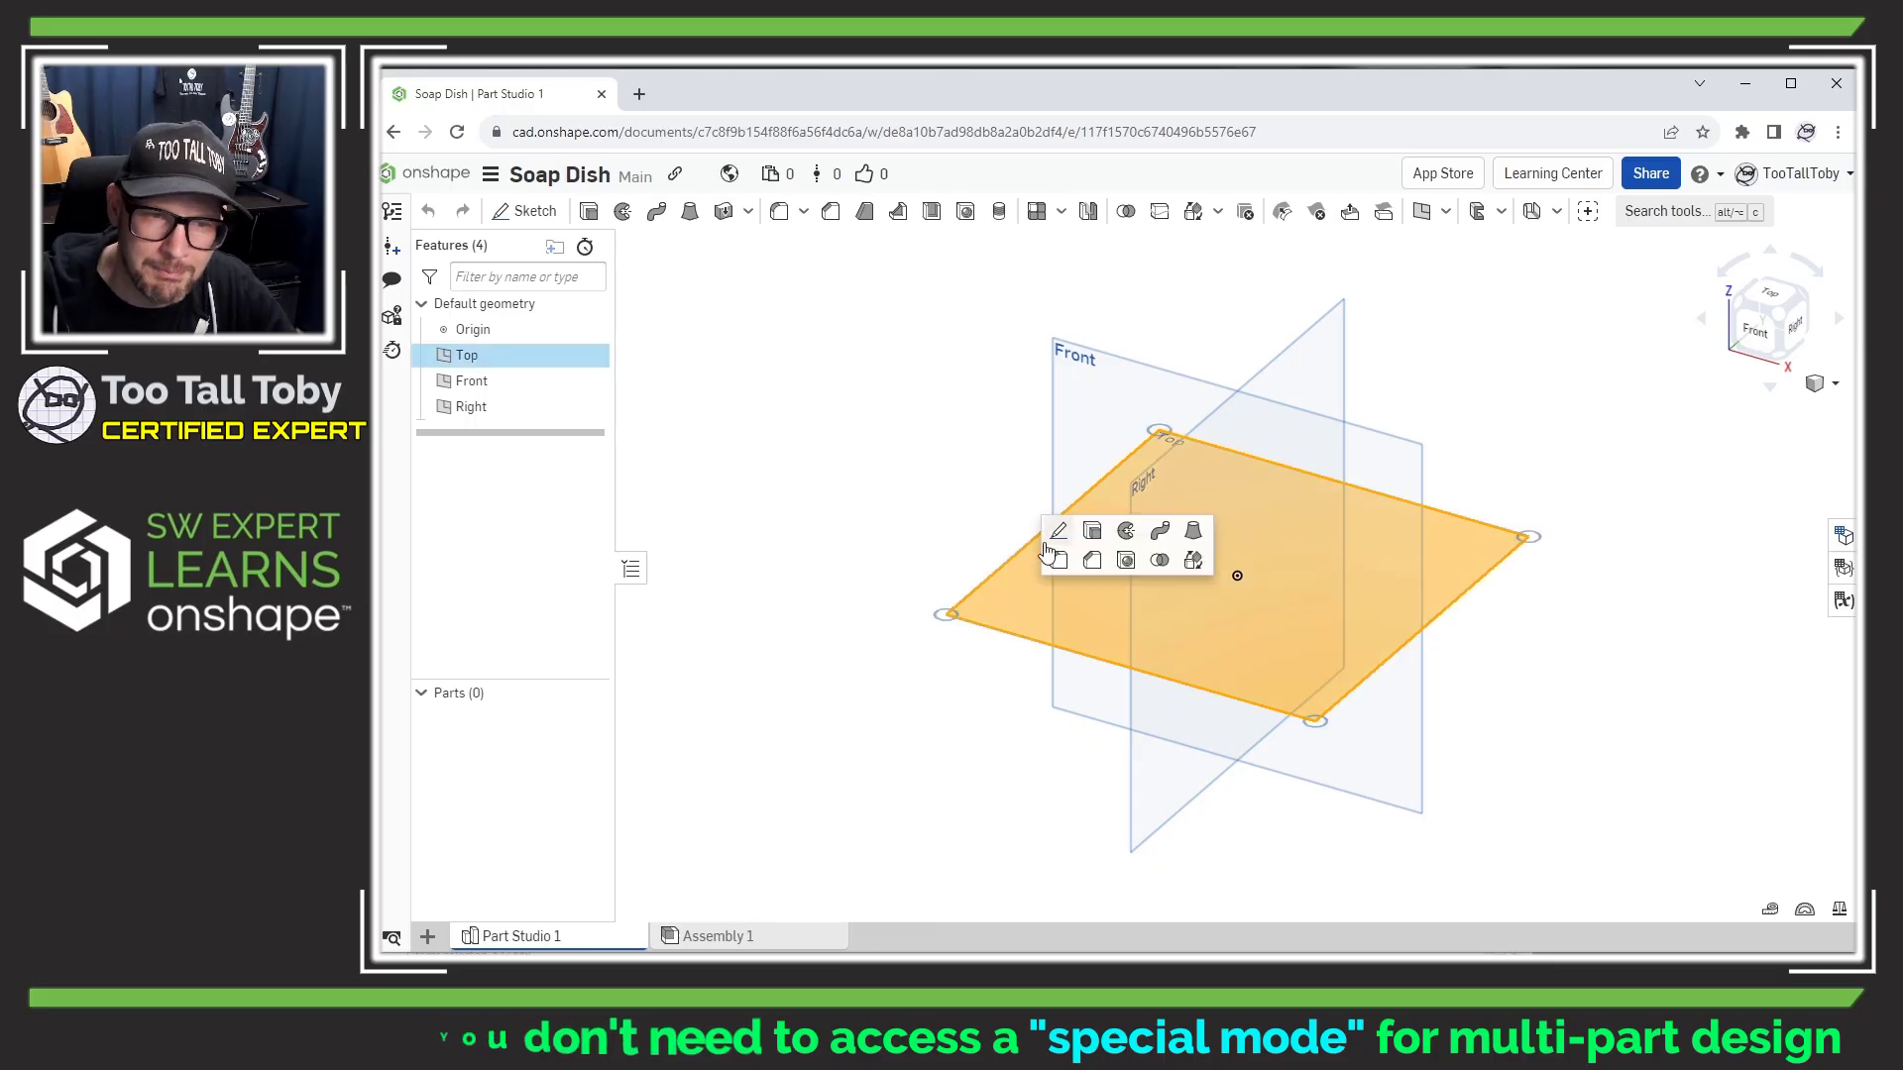
left_click(1054, 536)
key("n")
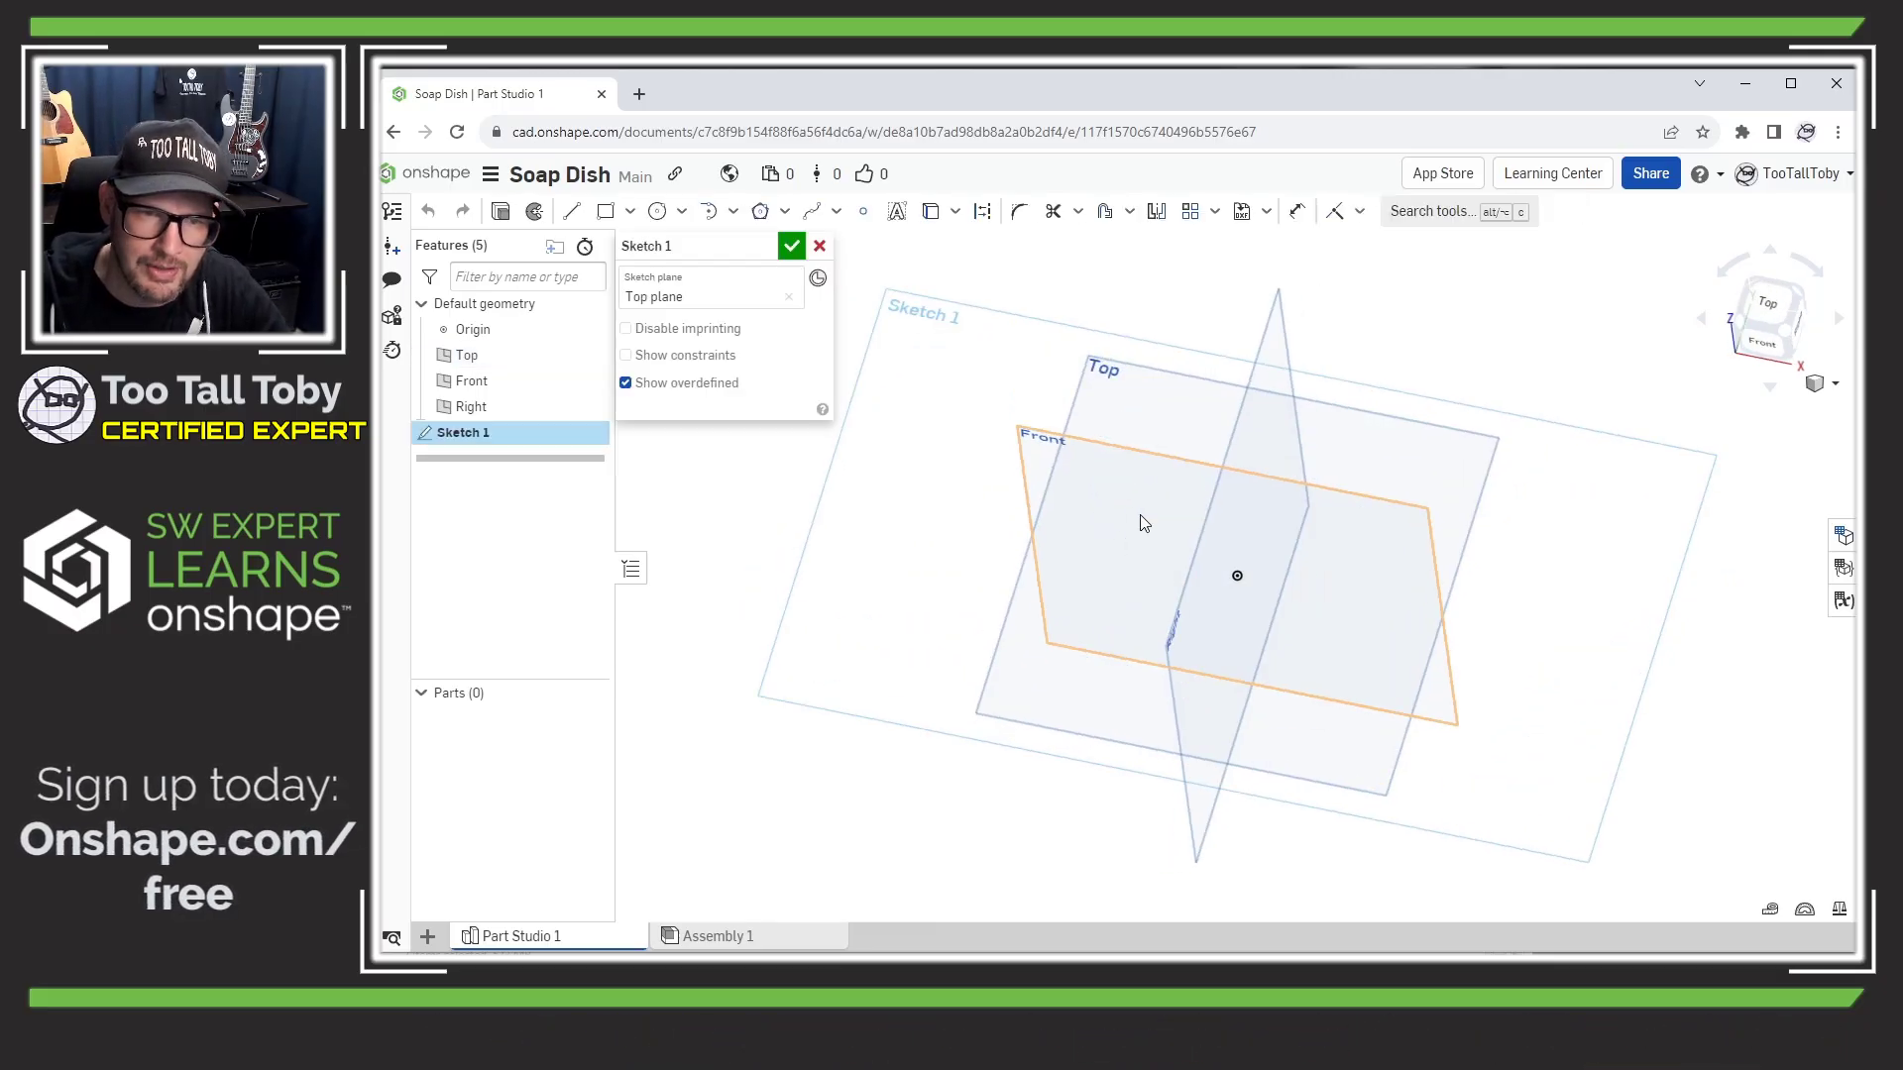
key("s")
left_click(1321, 518)
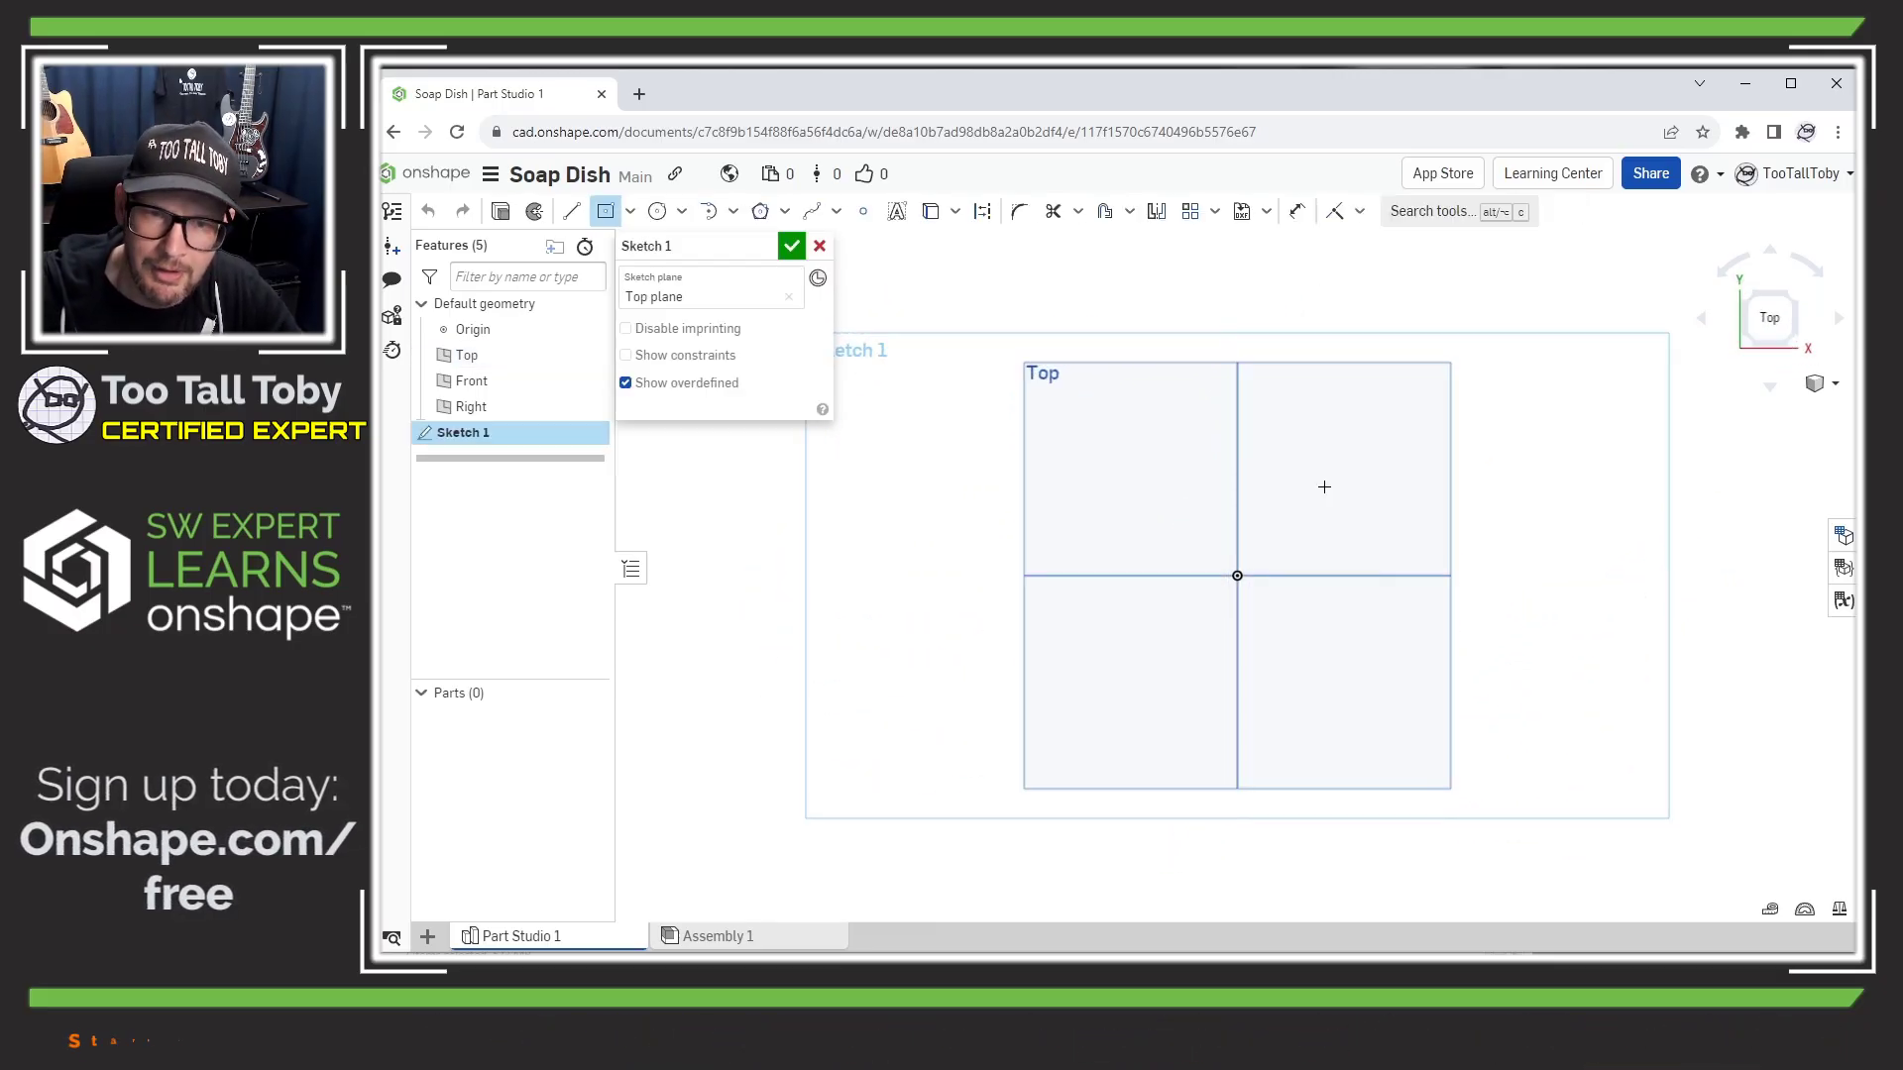
left_click(1237, 576)
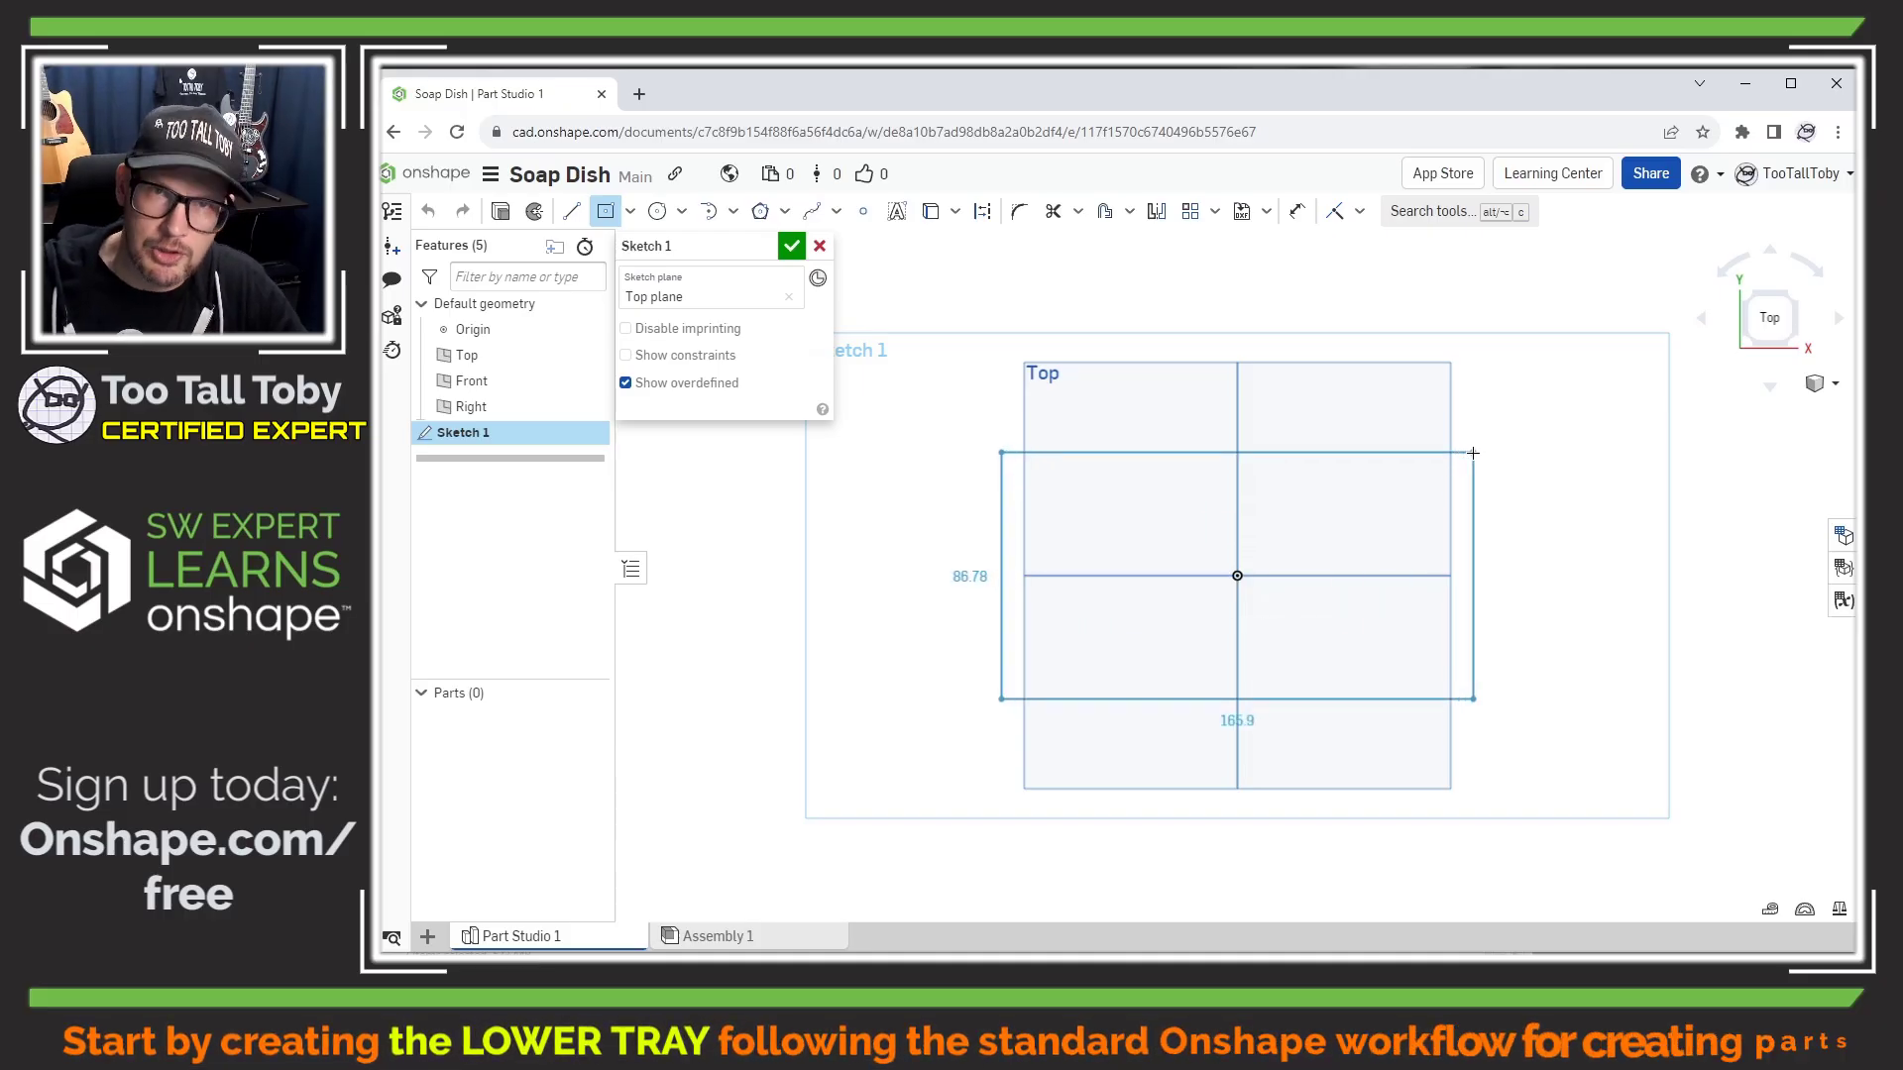
left_click(1479, 442)
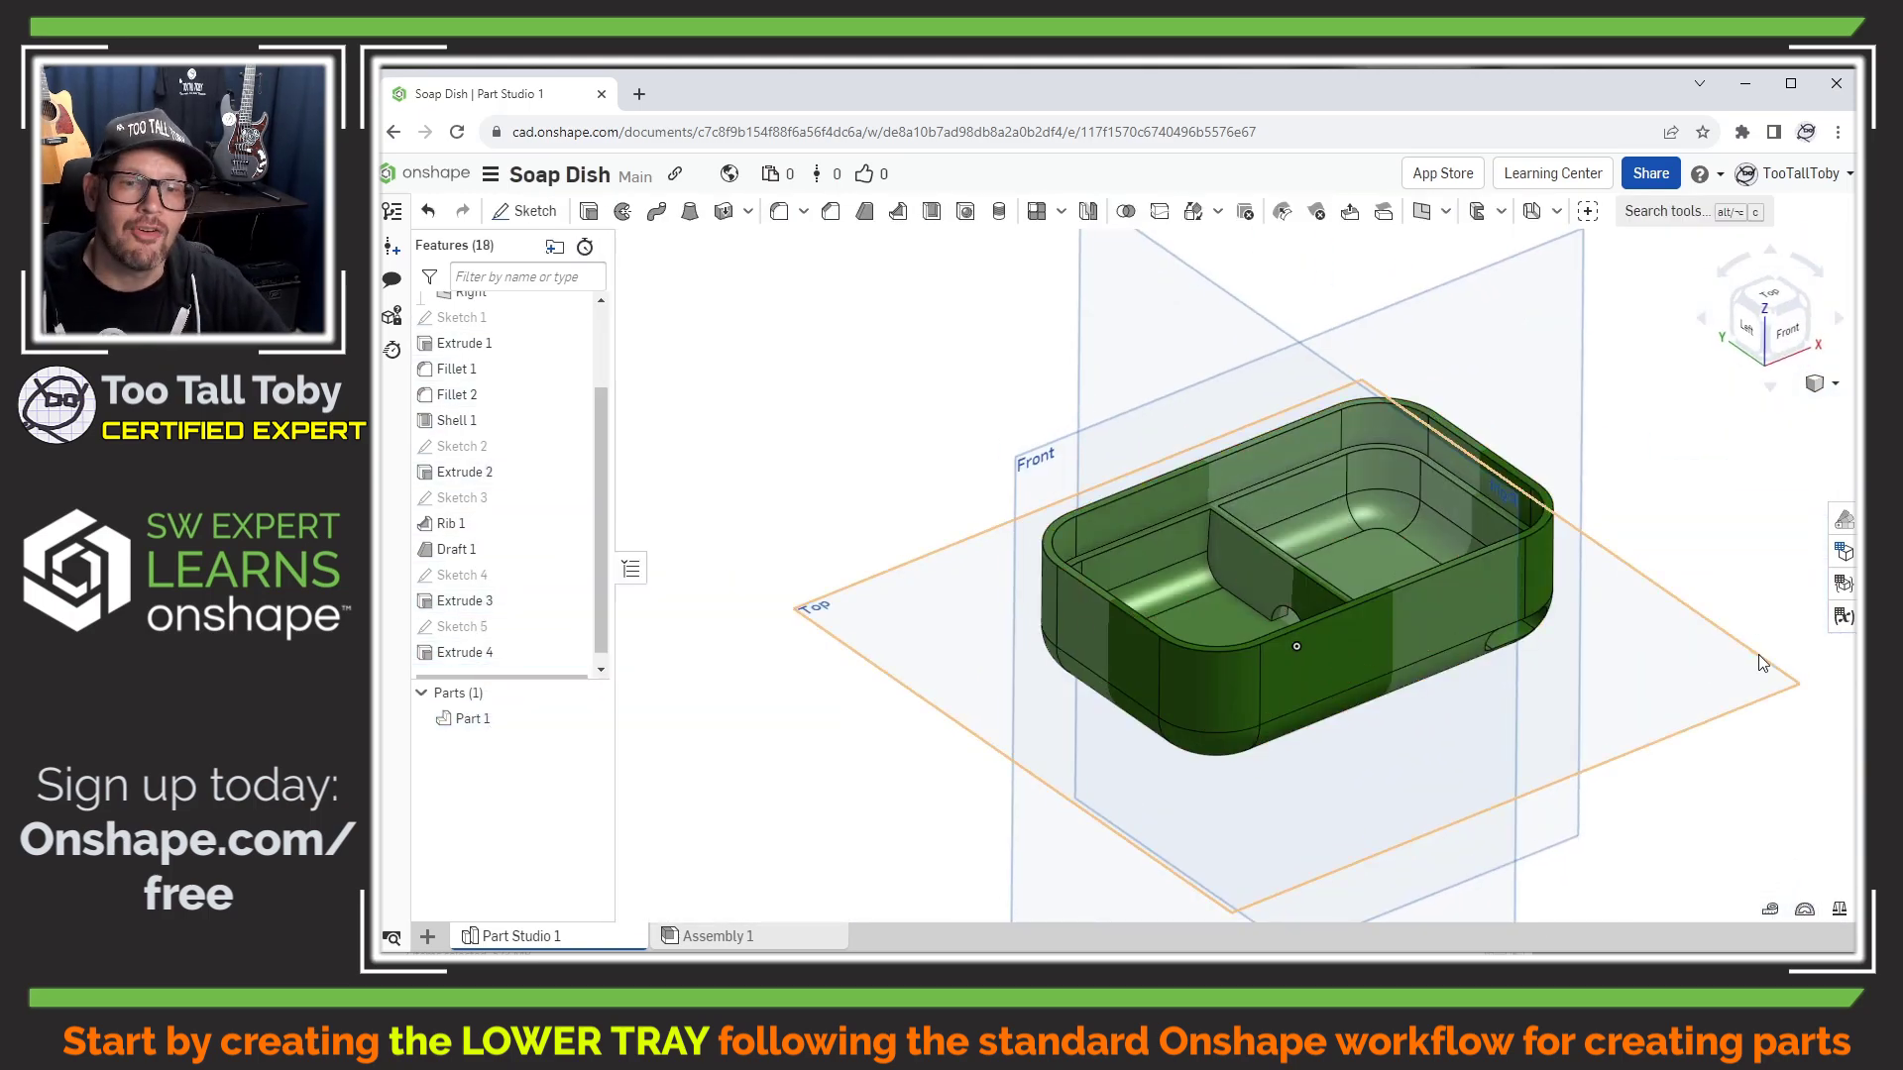
right_click_drag(1620, 550, 1298, 591)
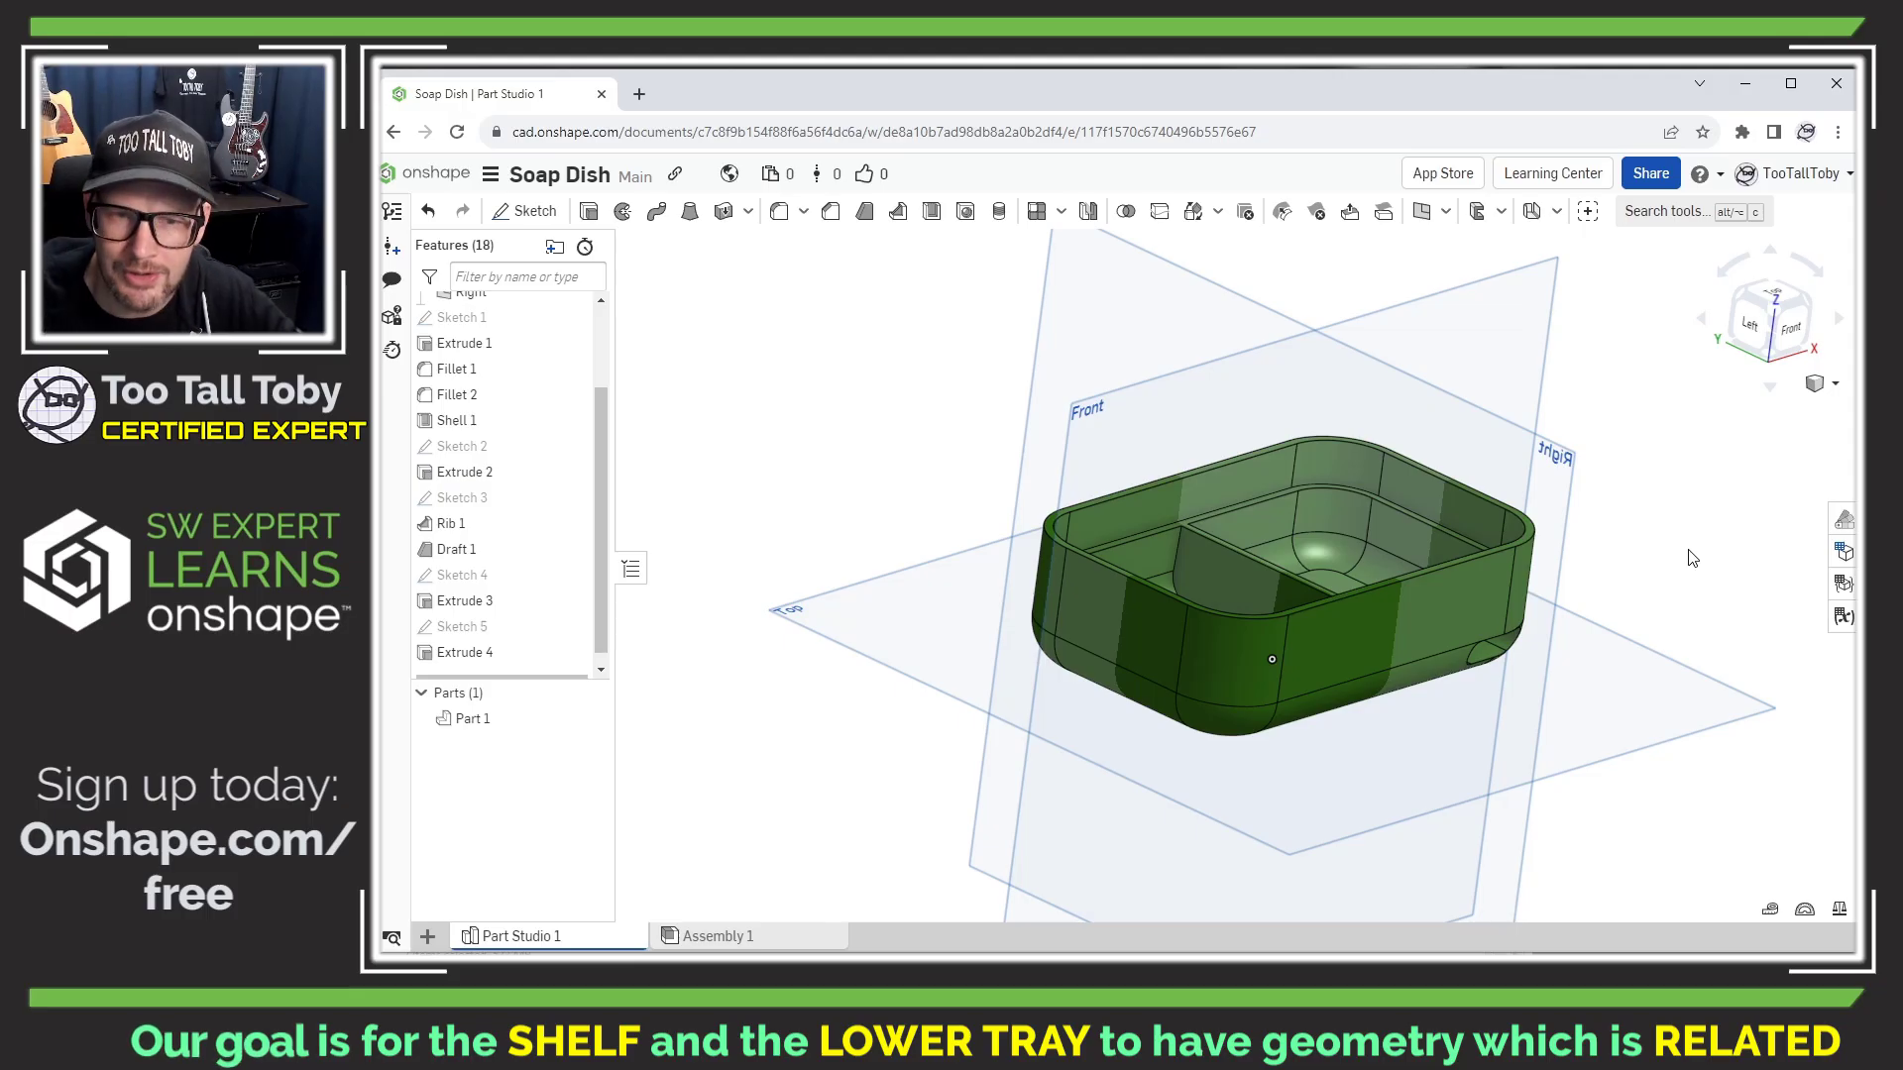
right_click_drag(1303, 401, 1296, 459)
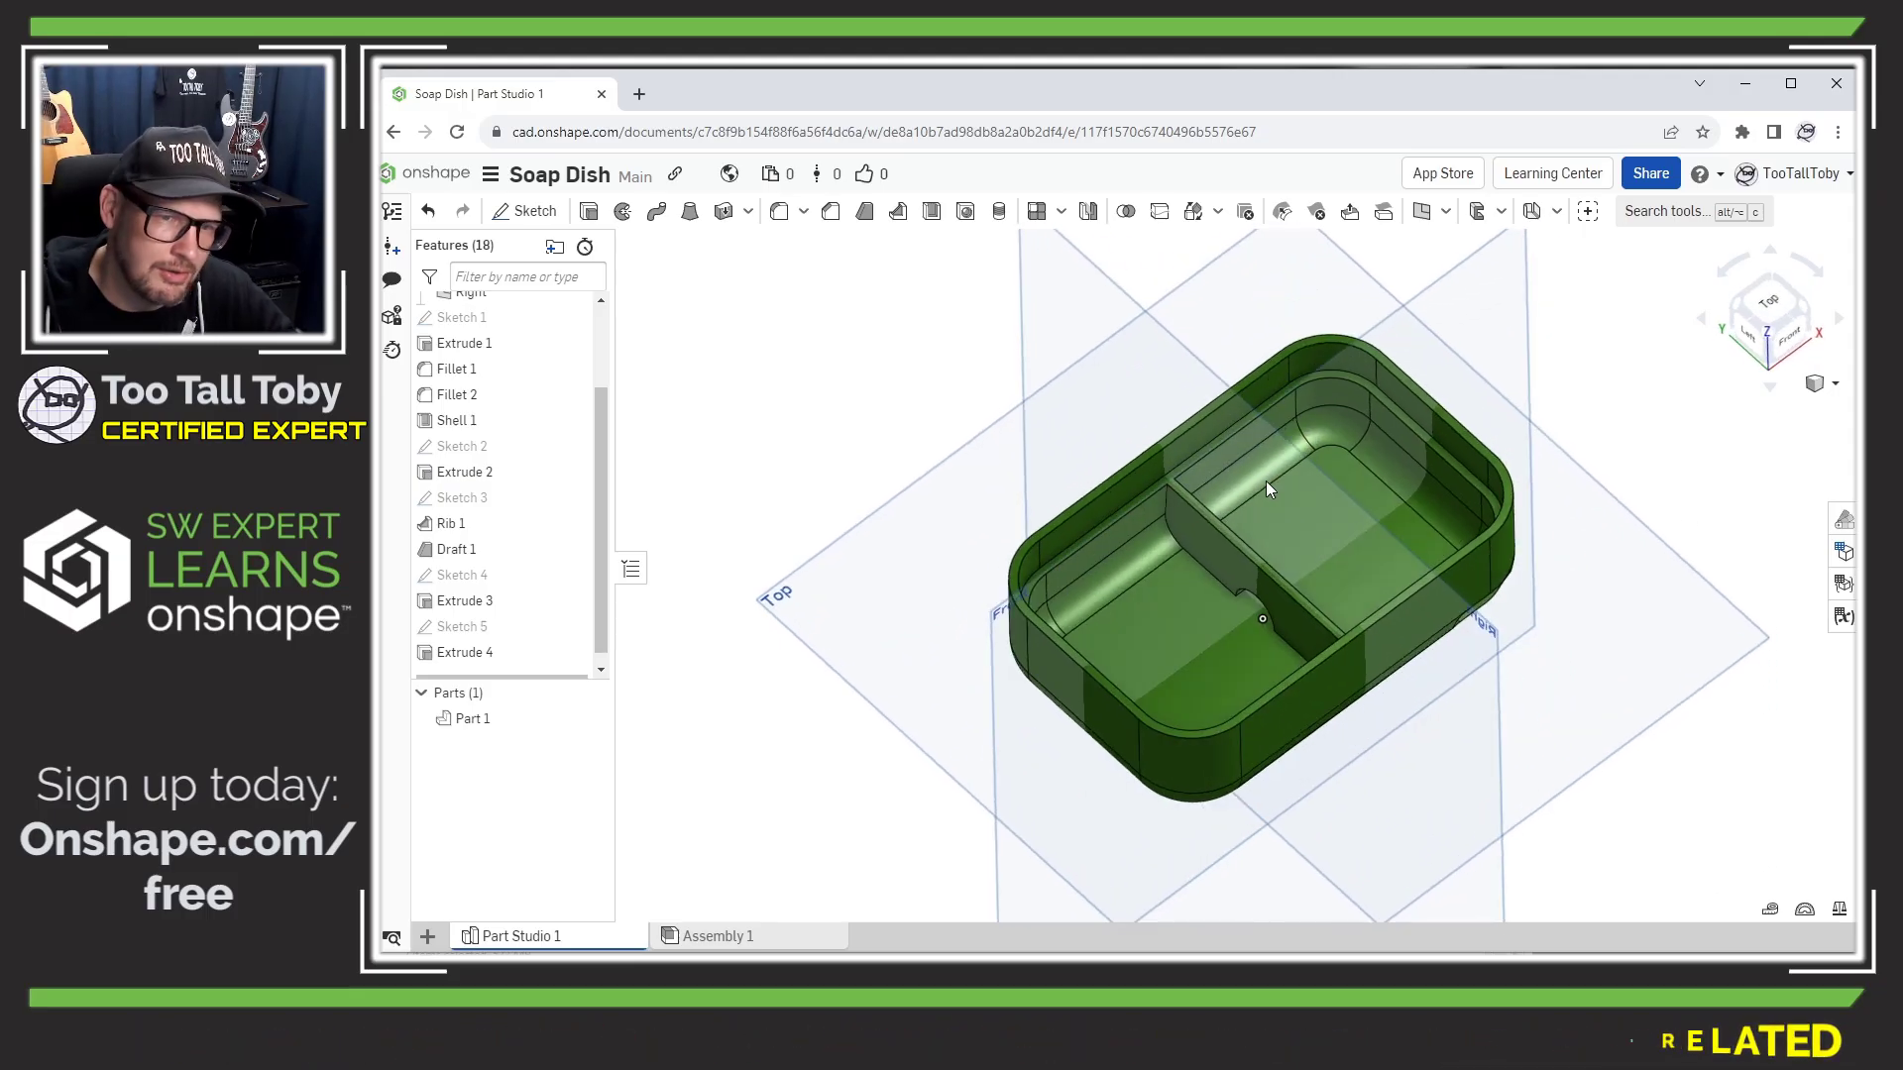
scroll(1172, 531, "up", 10)
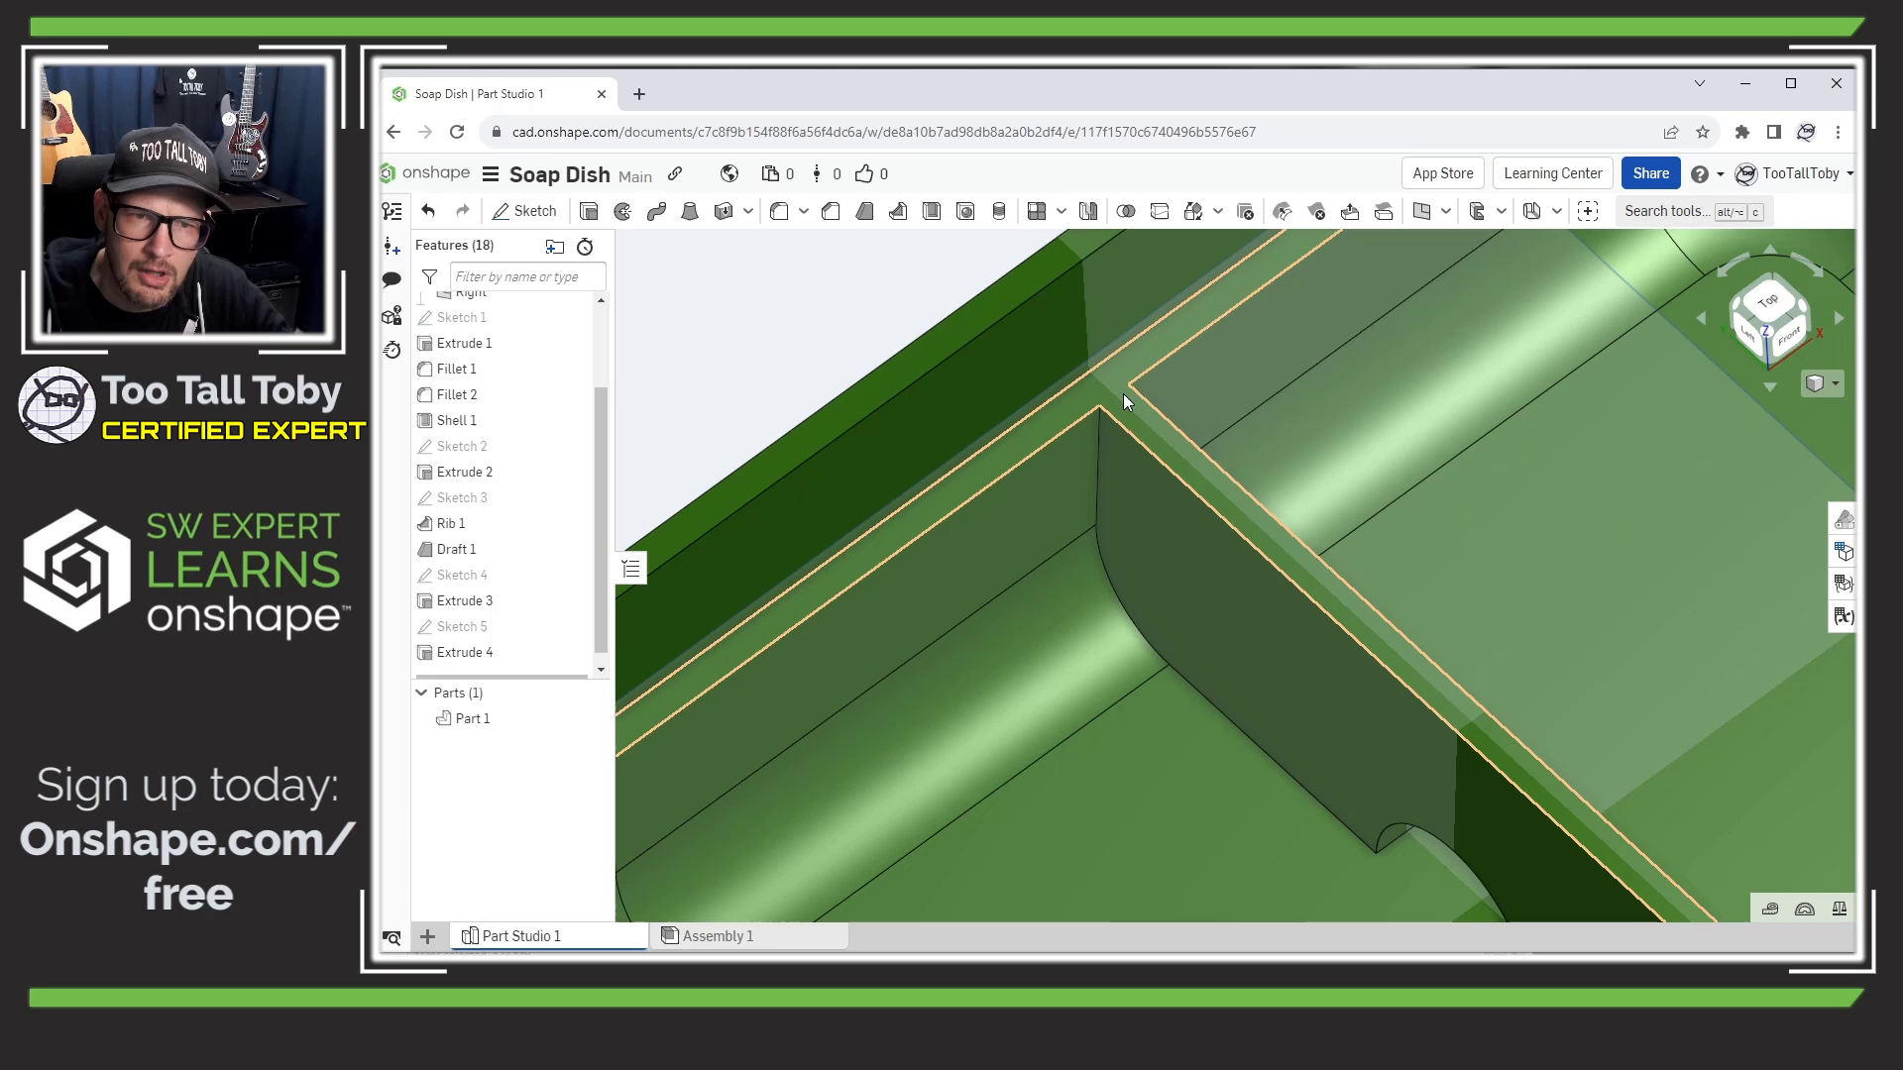
Start a new sketch on the divider rib's top face.
left_click(1121, 394)
key("s")
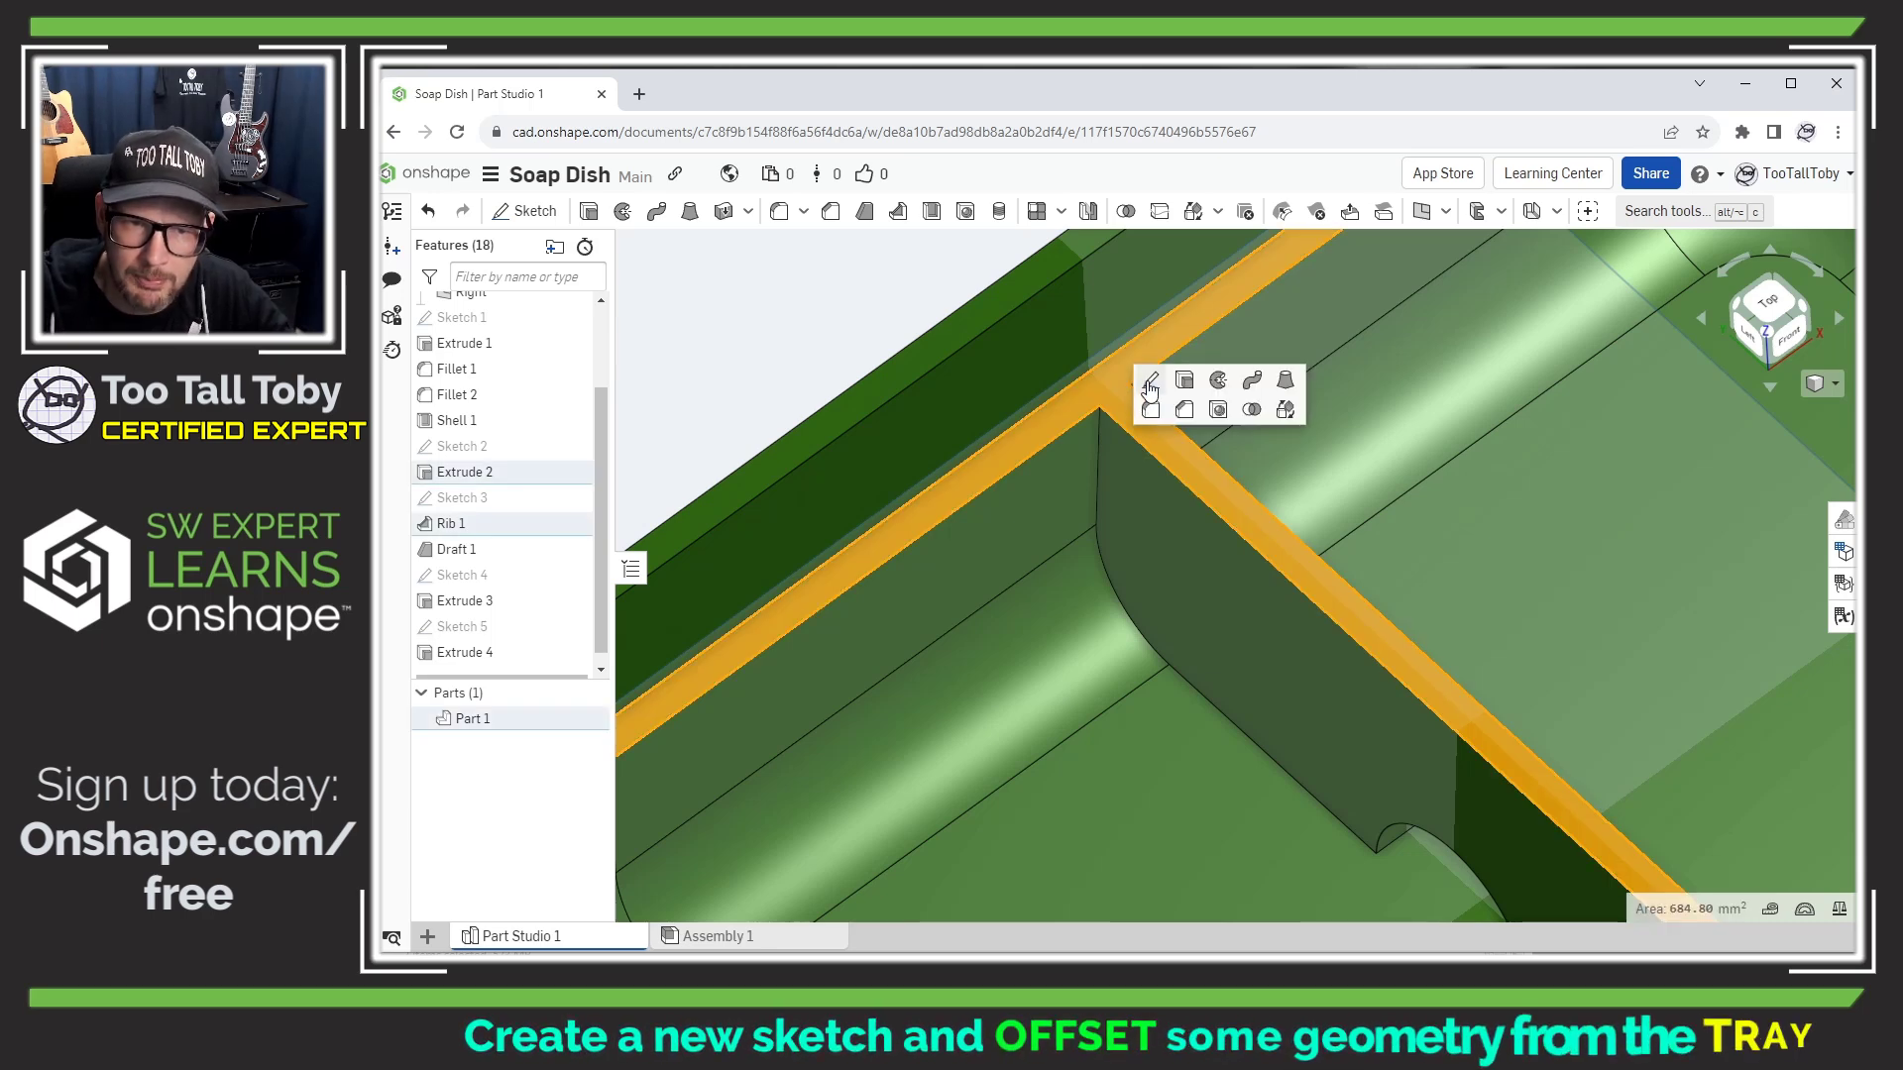
left_click(1148, 386)
scroll(1146, 380, "down", 5)
key("f")
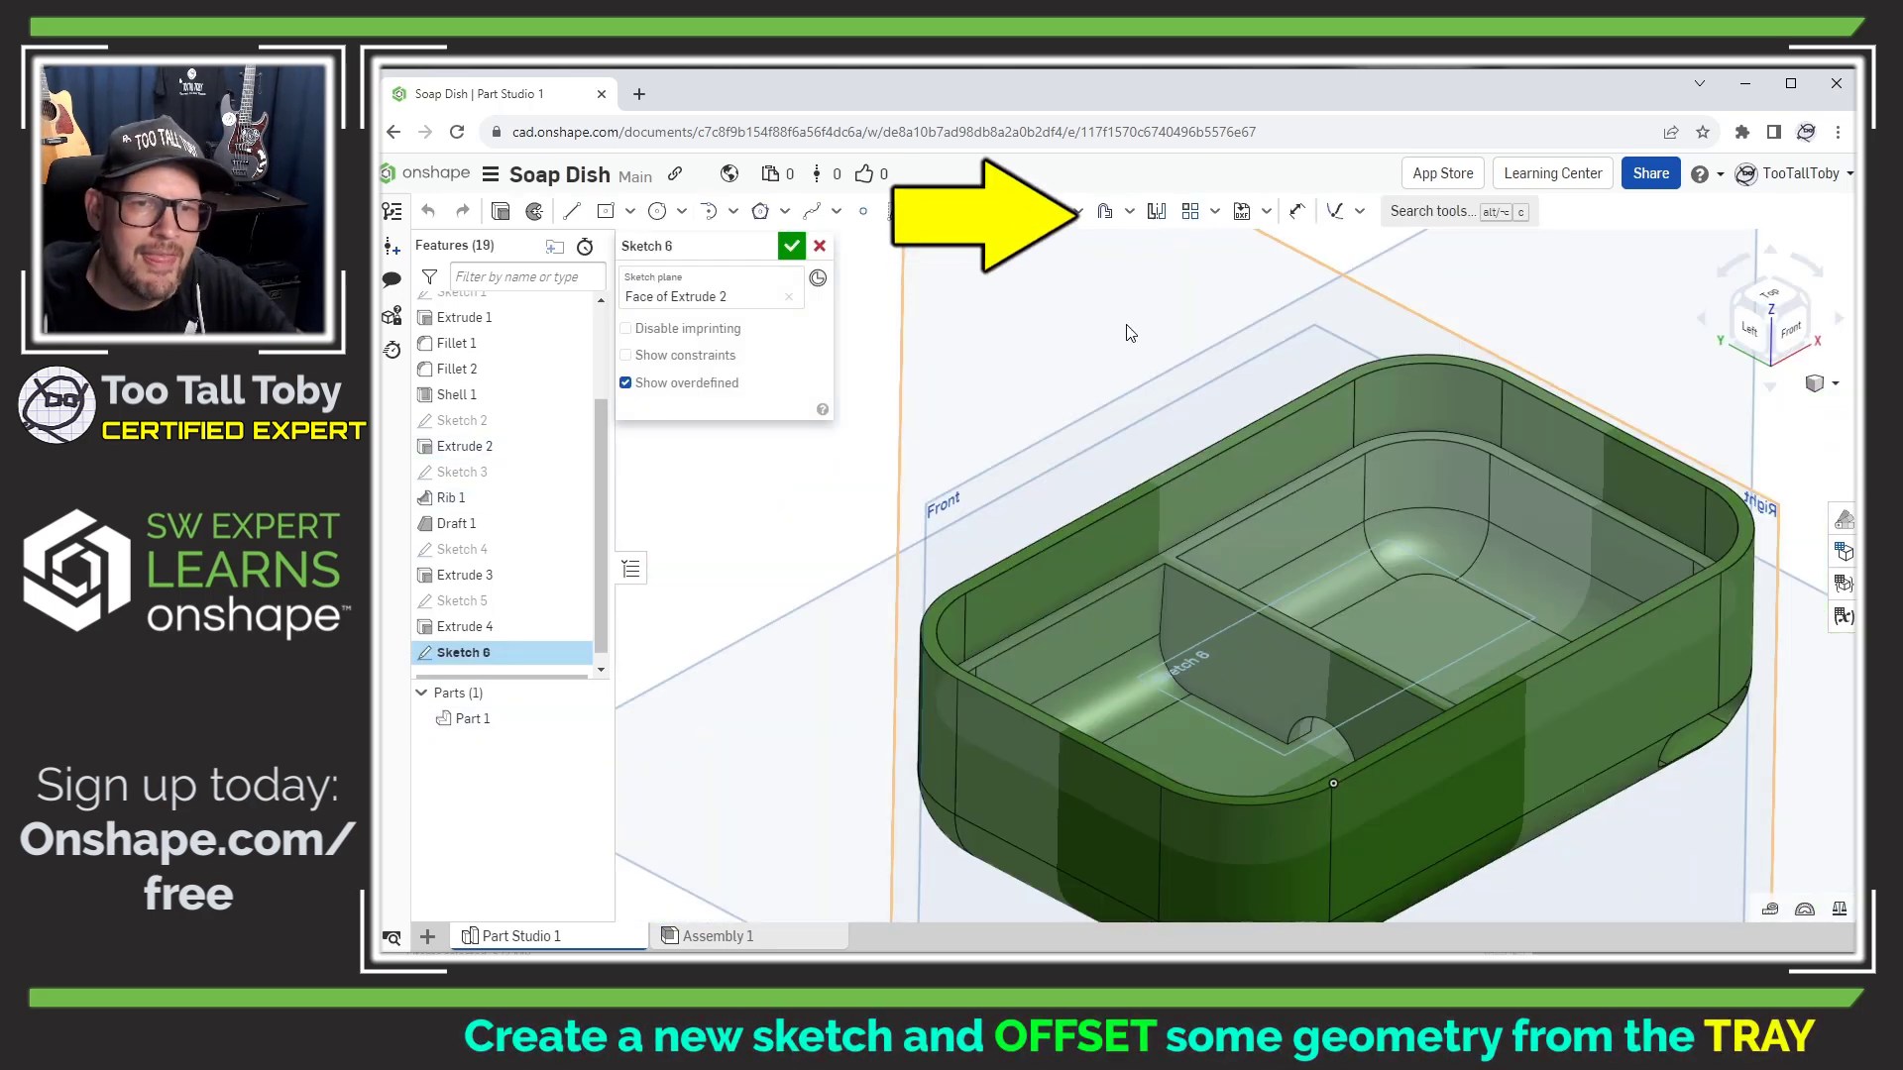
Offset the tray's tangent-connected inner wall edges into Sketch 6 and begin extruding it.
left_click(1106, 216)
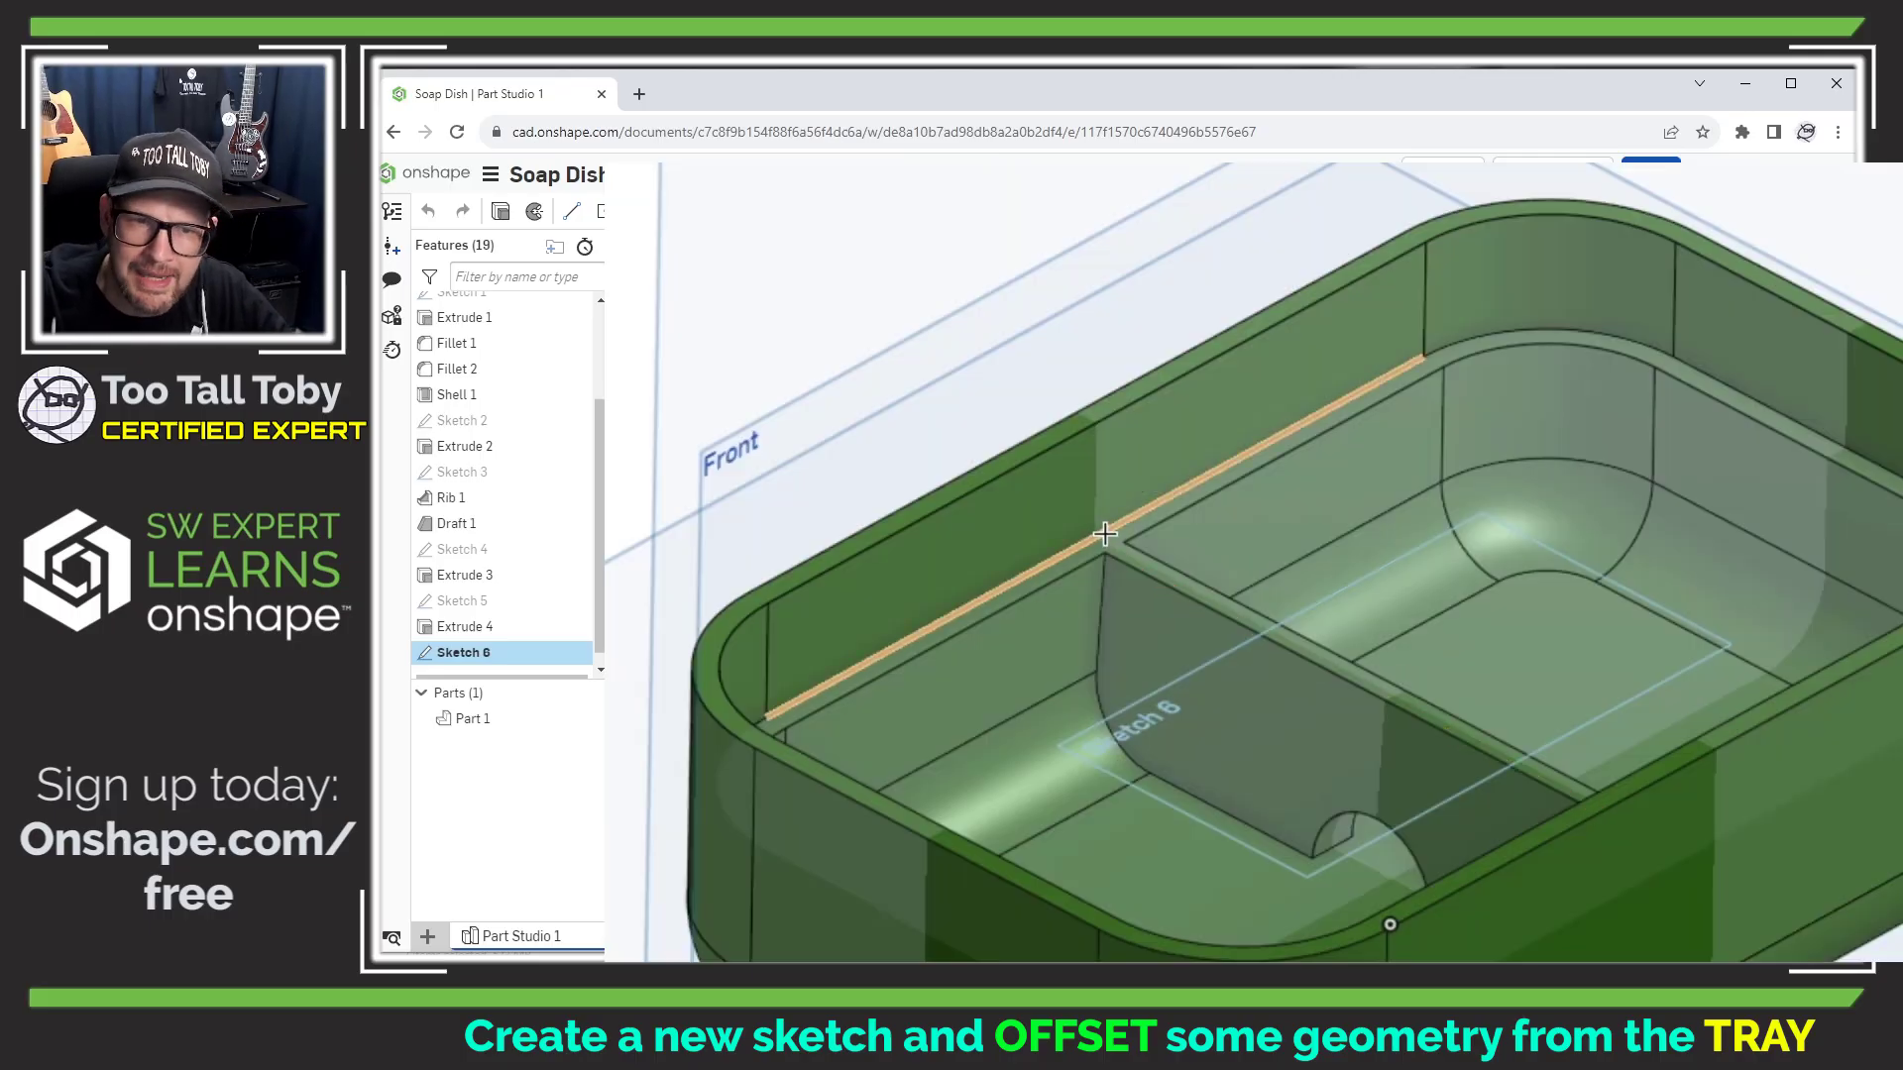
right_click(1106, 534)
mouse_move(1418, 783)
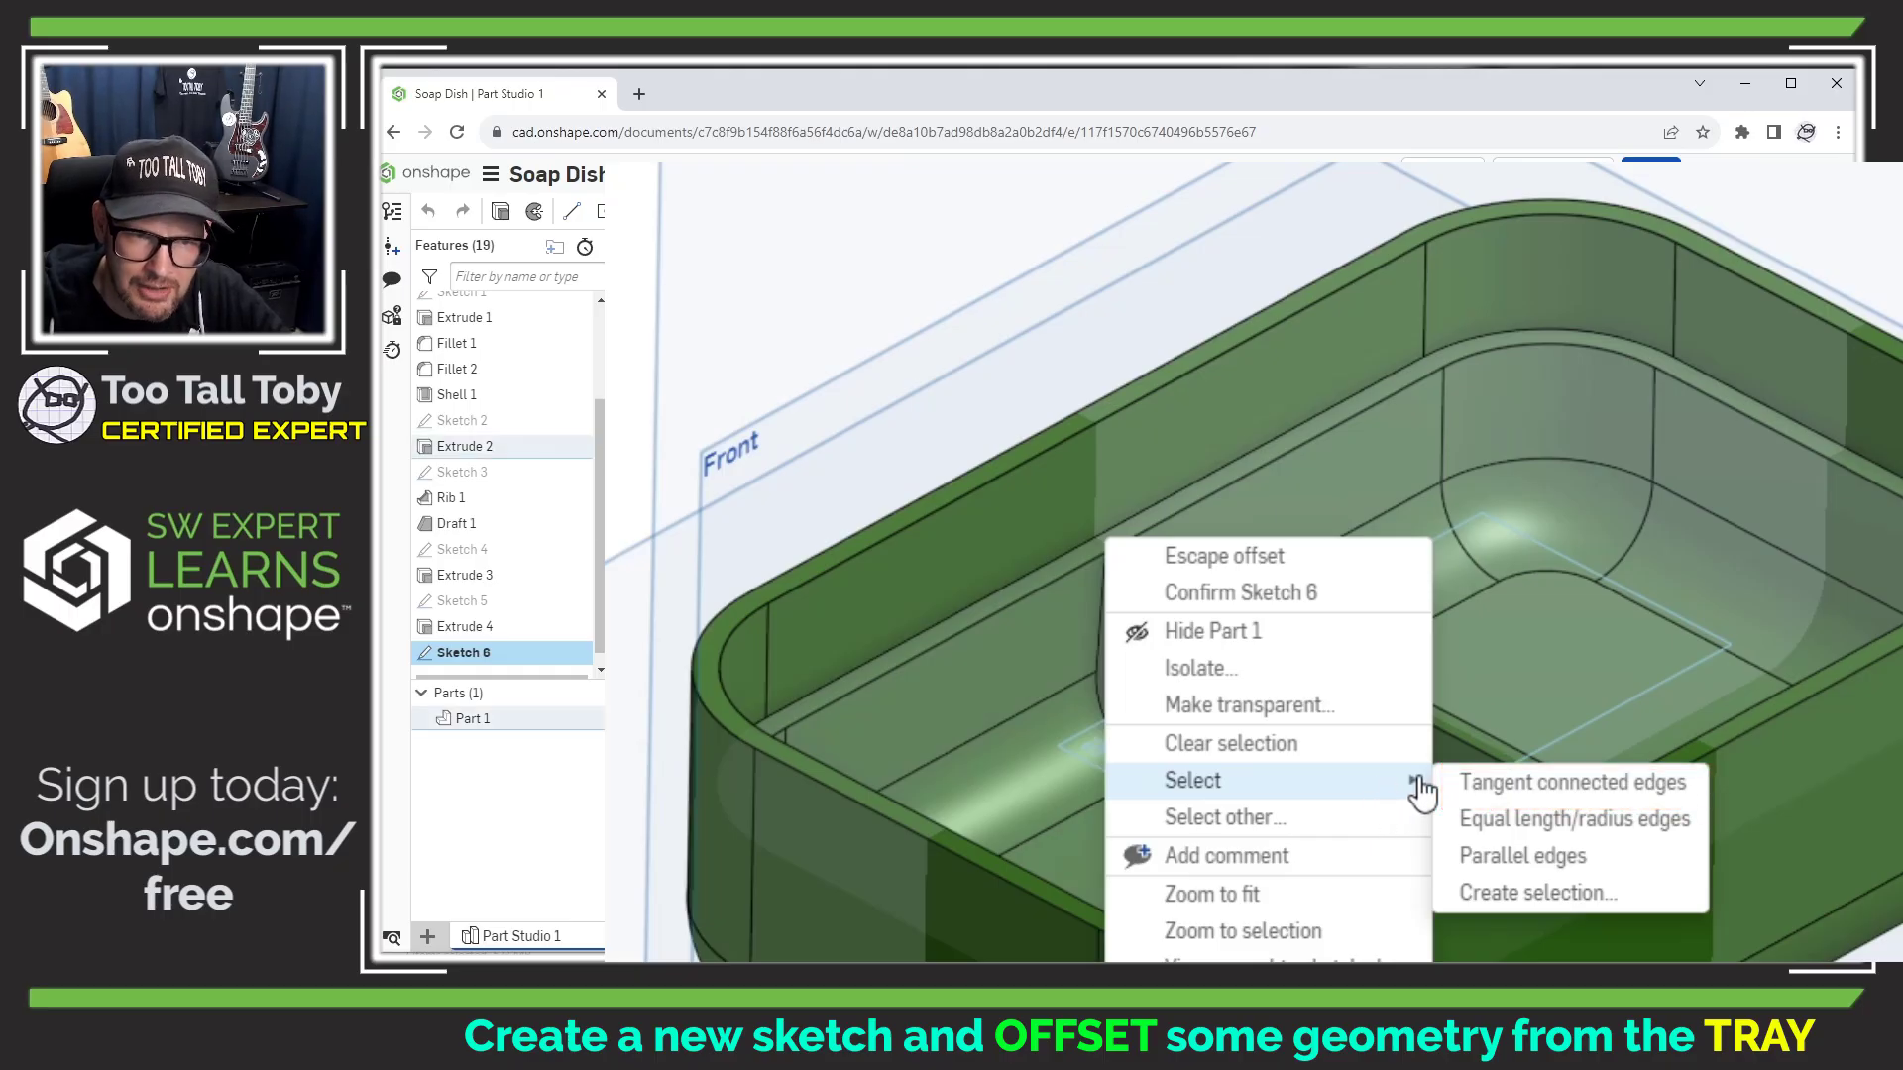
left_click(1516, 783)
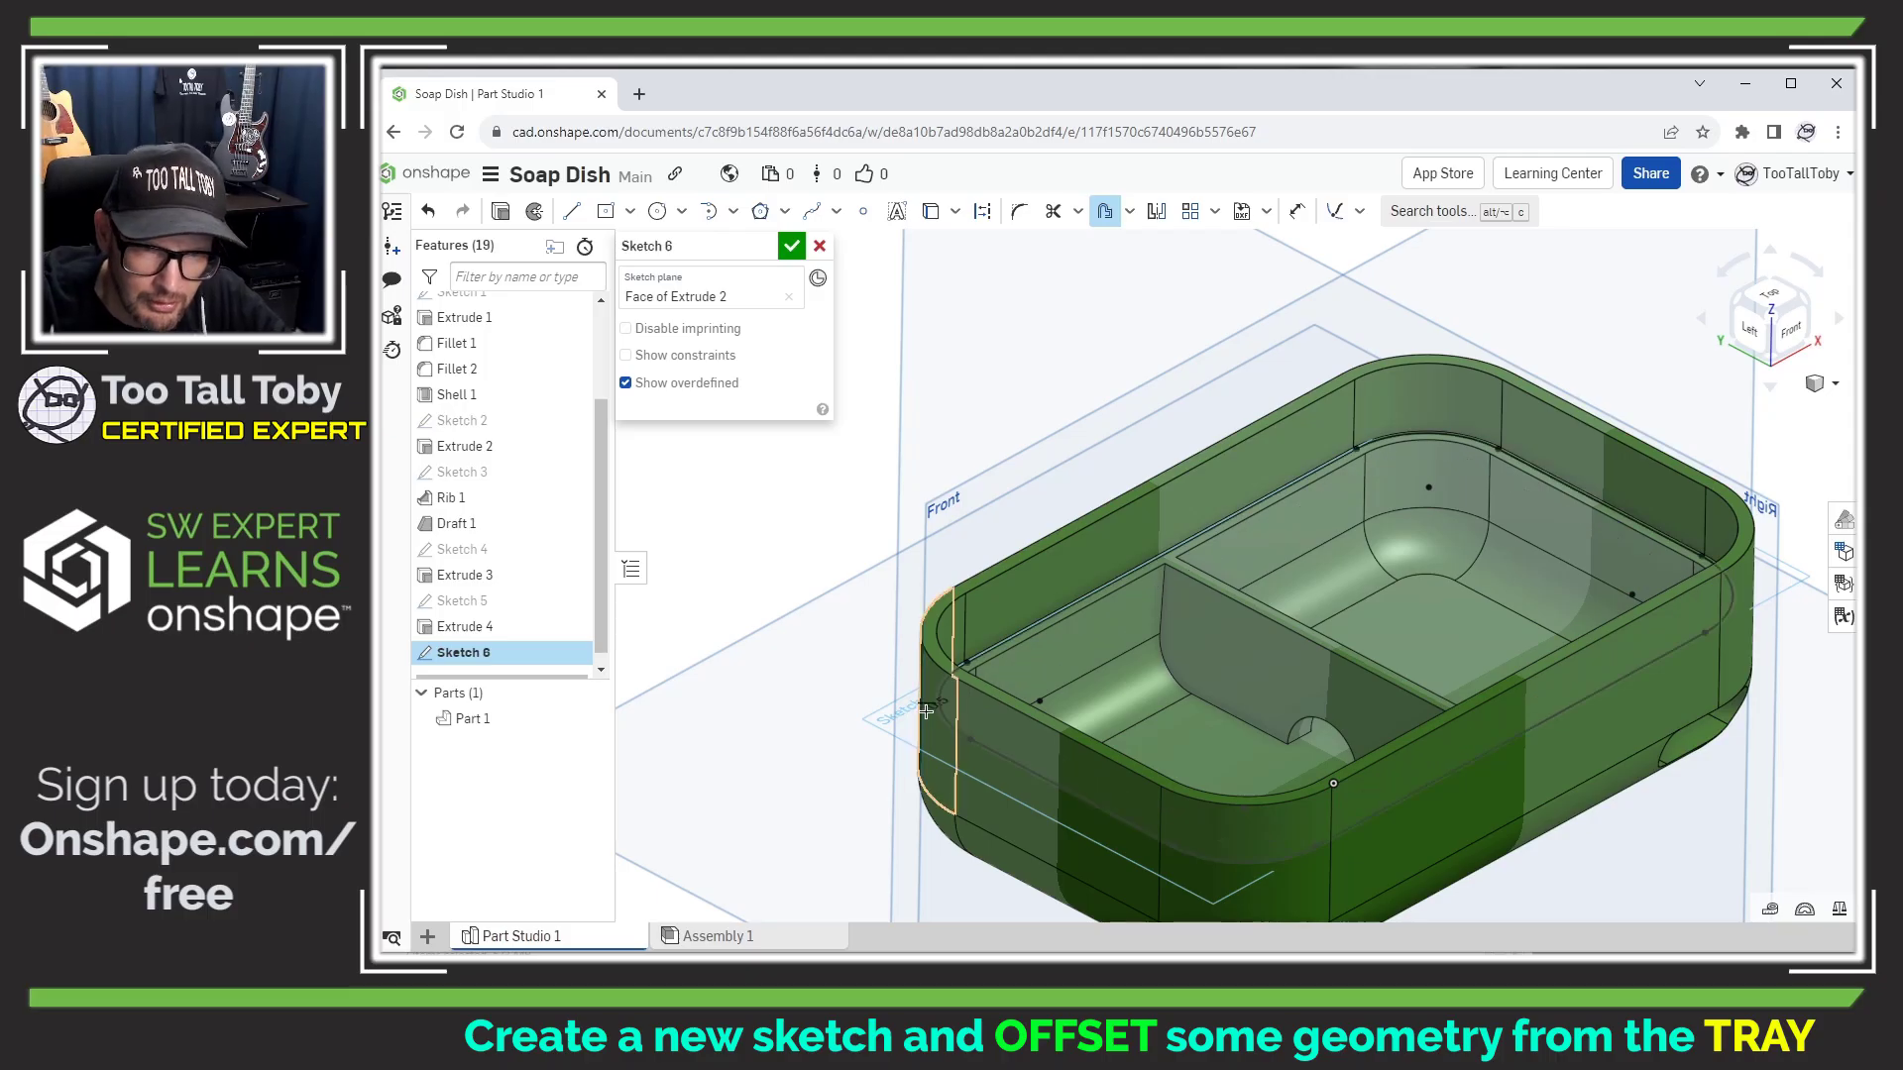
key("n")
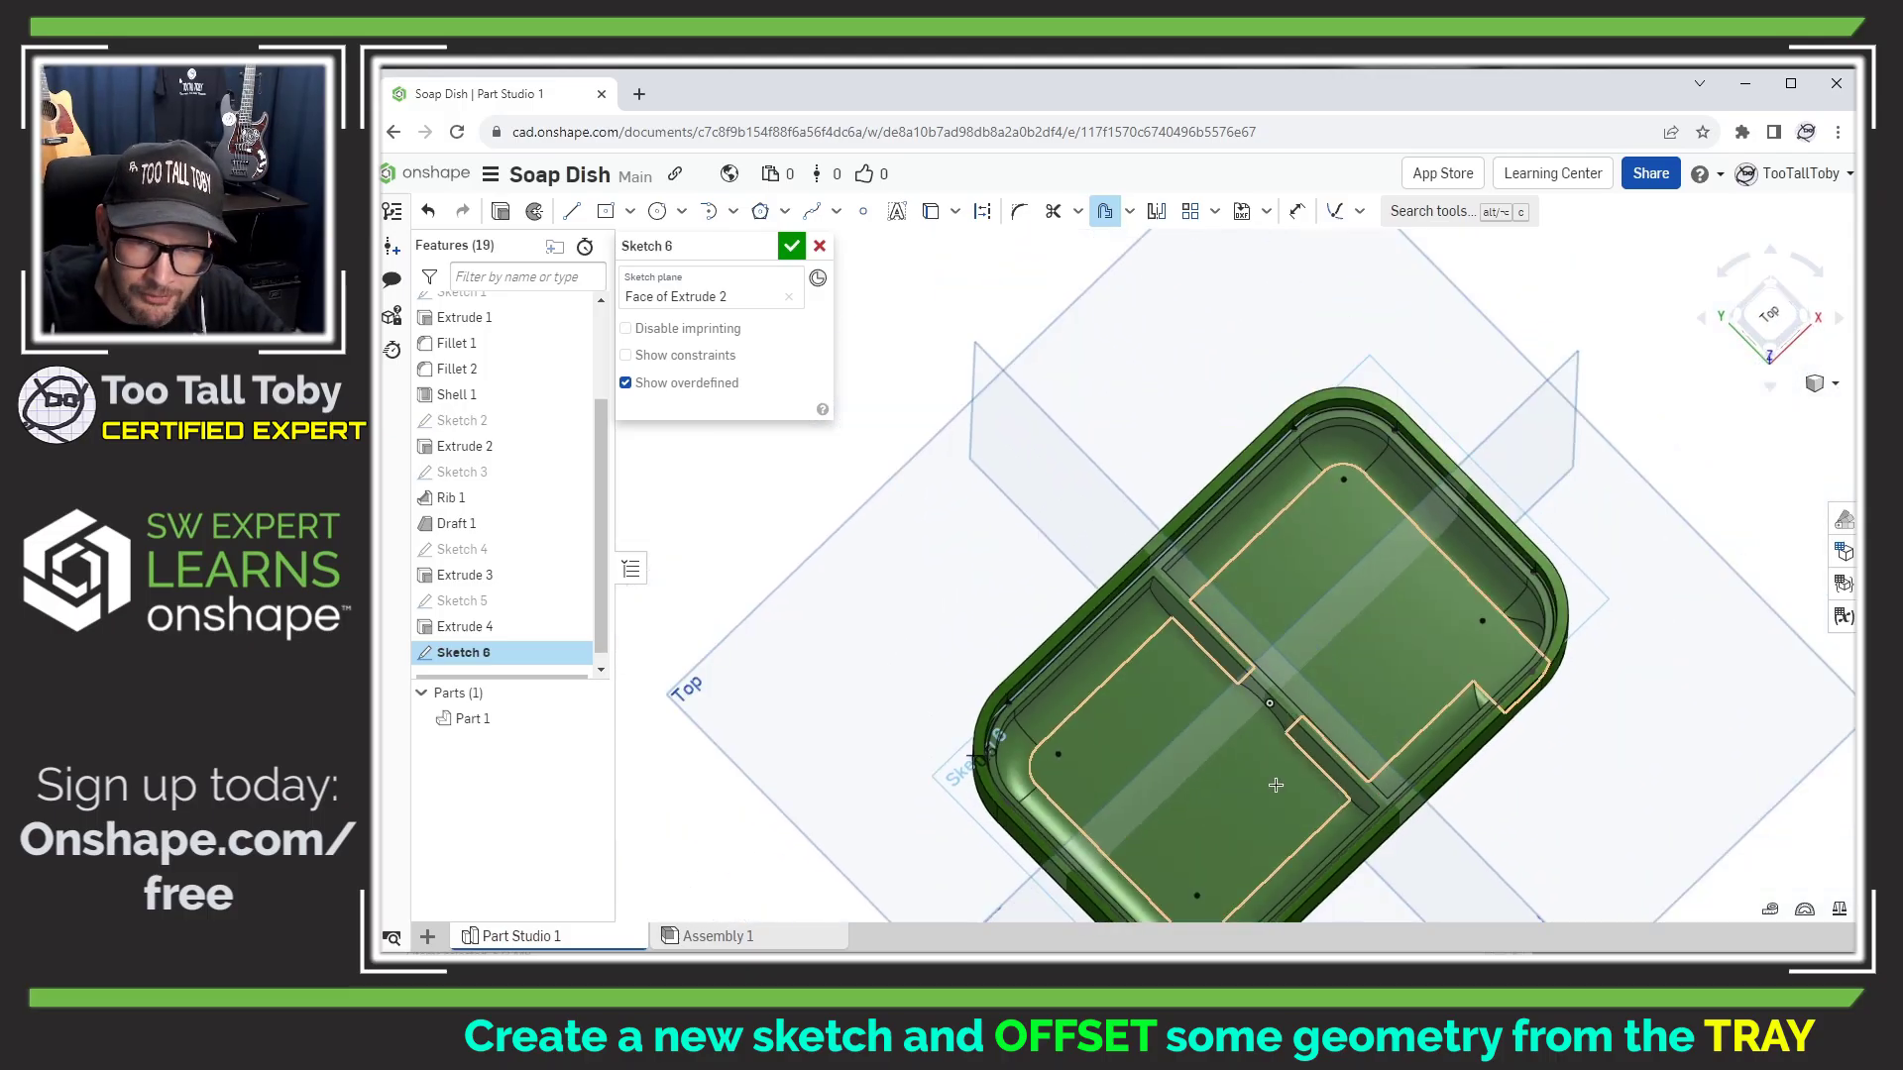
right_click_drag(1275, 784, 1461, 785)
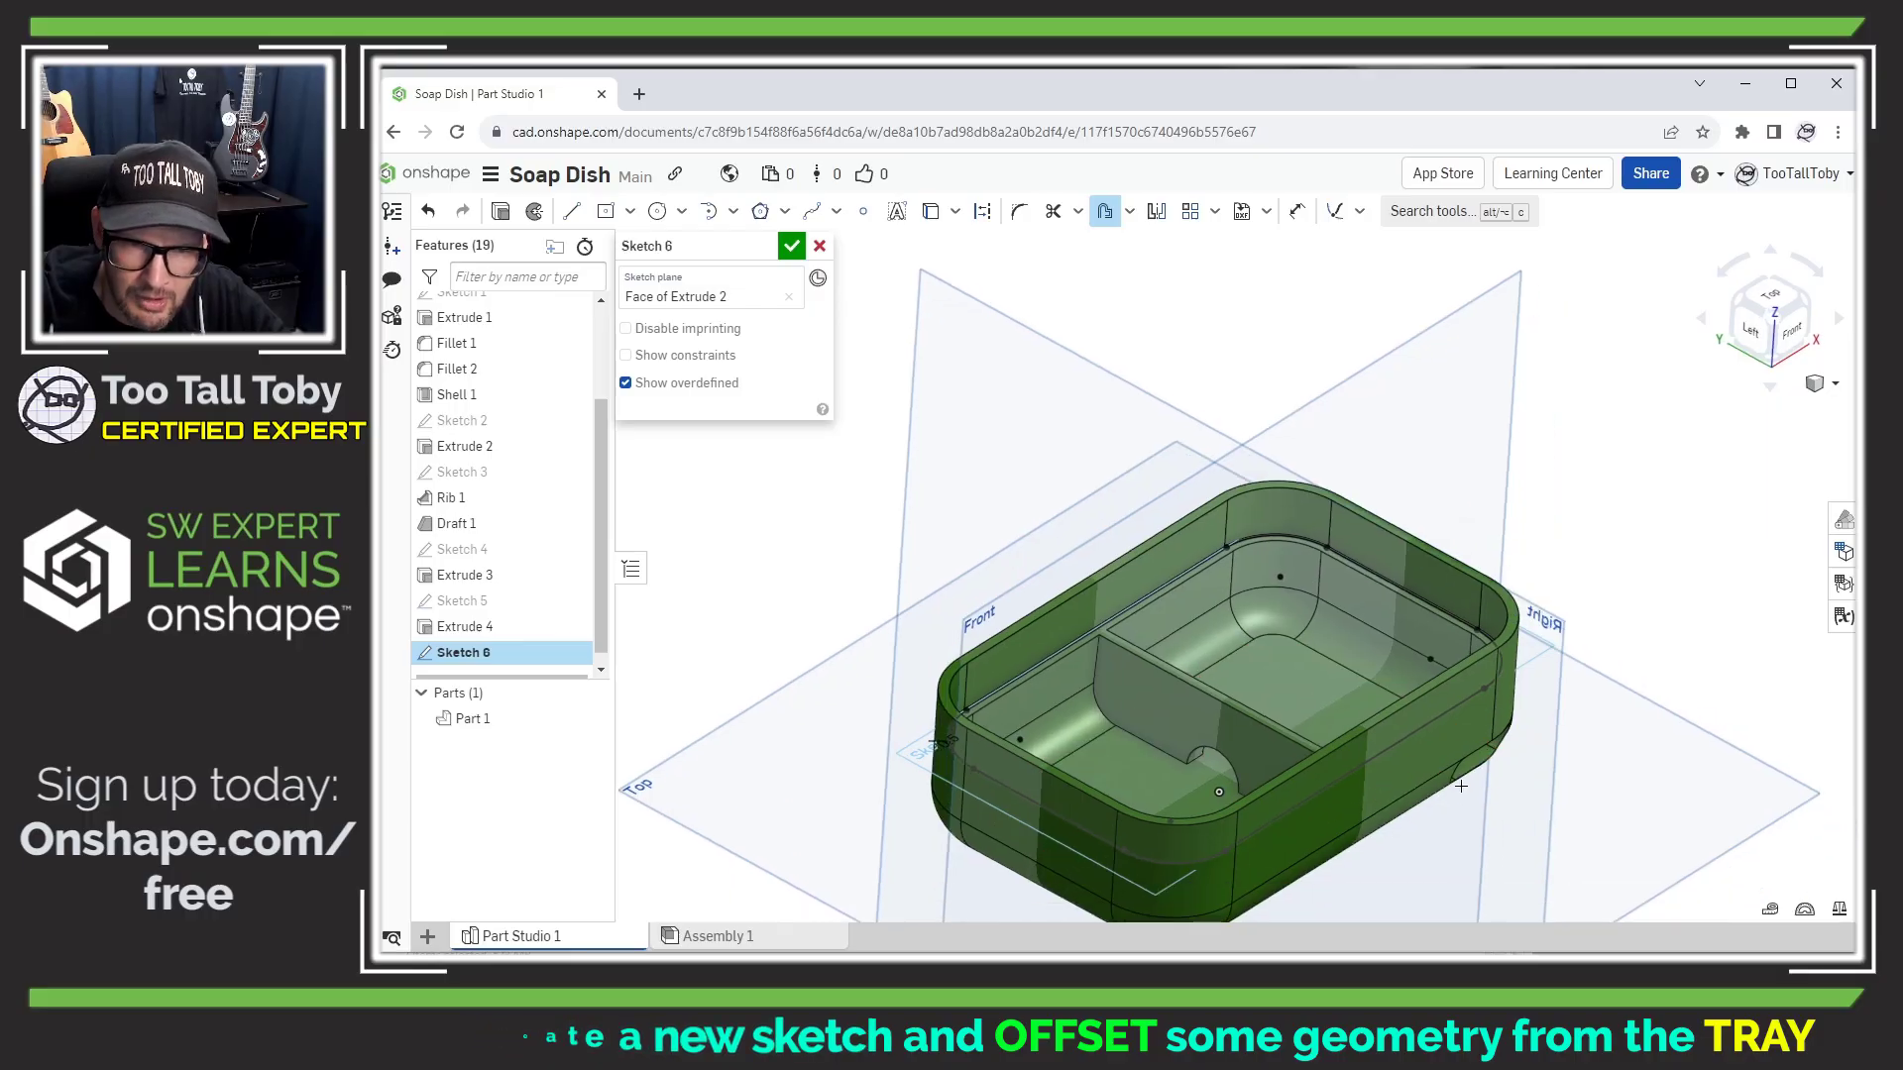
middle_click_drag(1461, 785, 1436, 708)
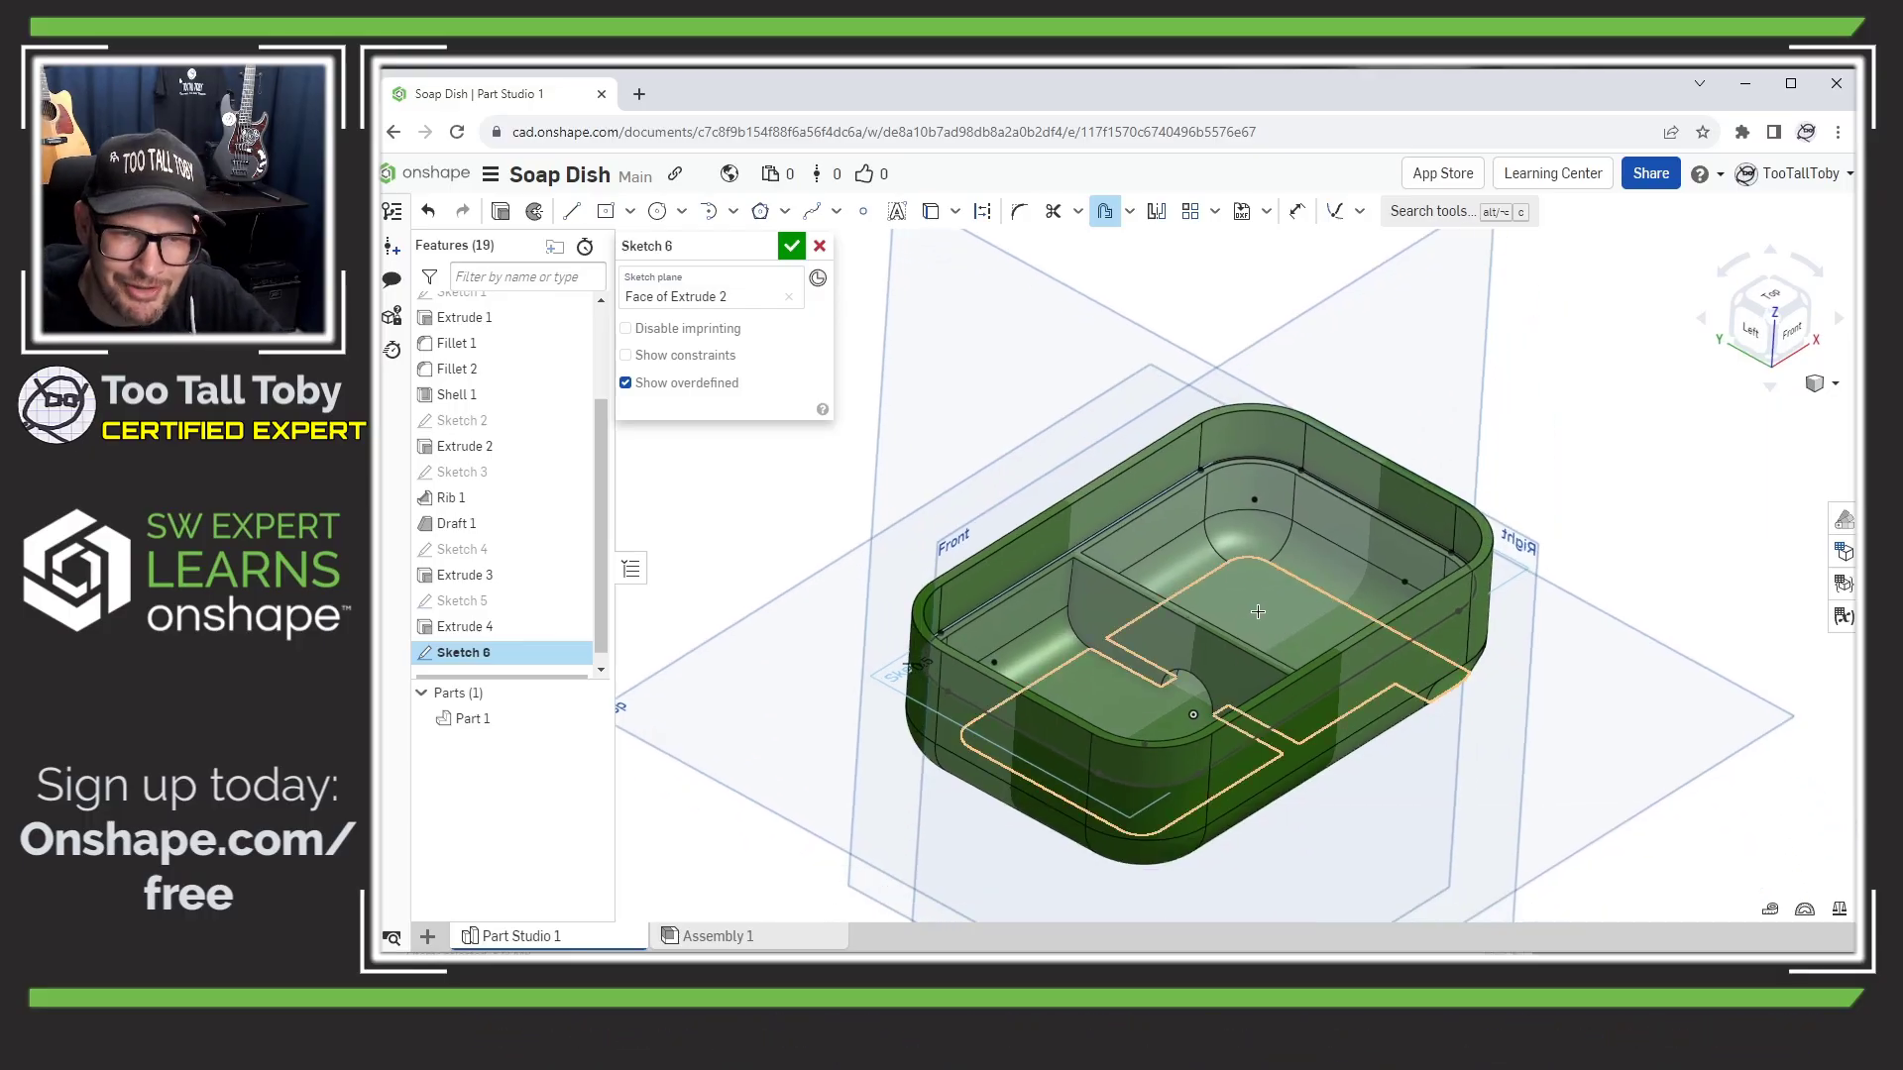
key("s")
left_click(1072, 339)
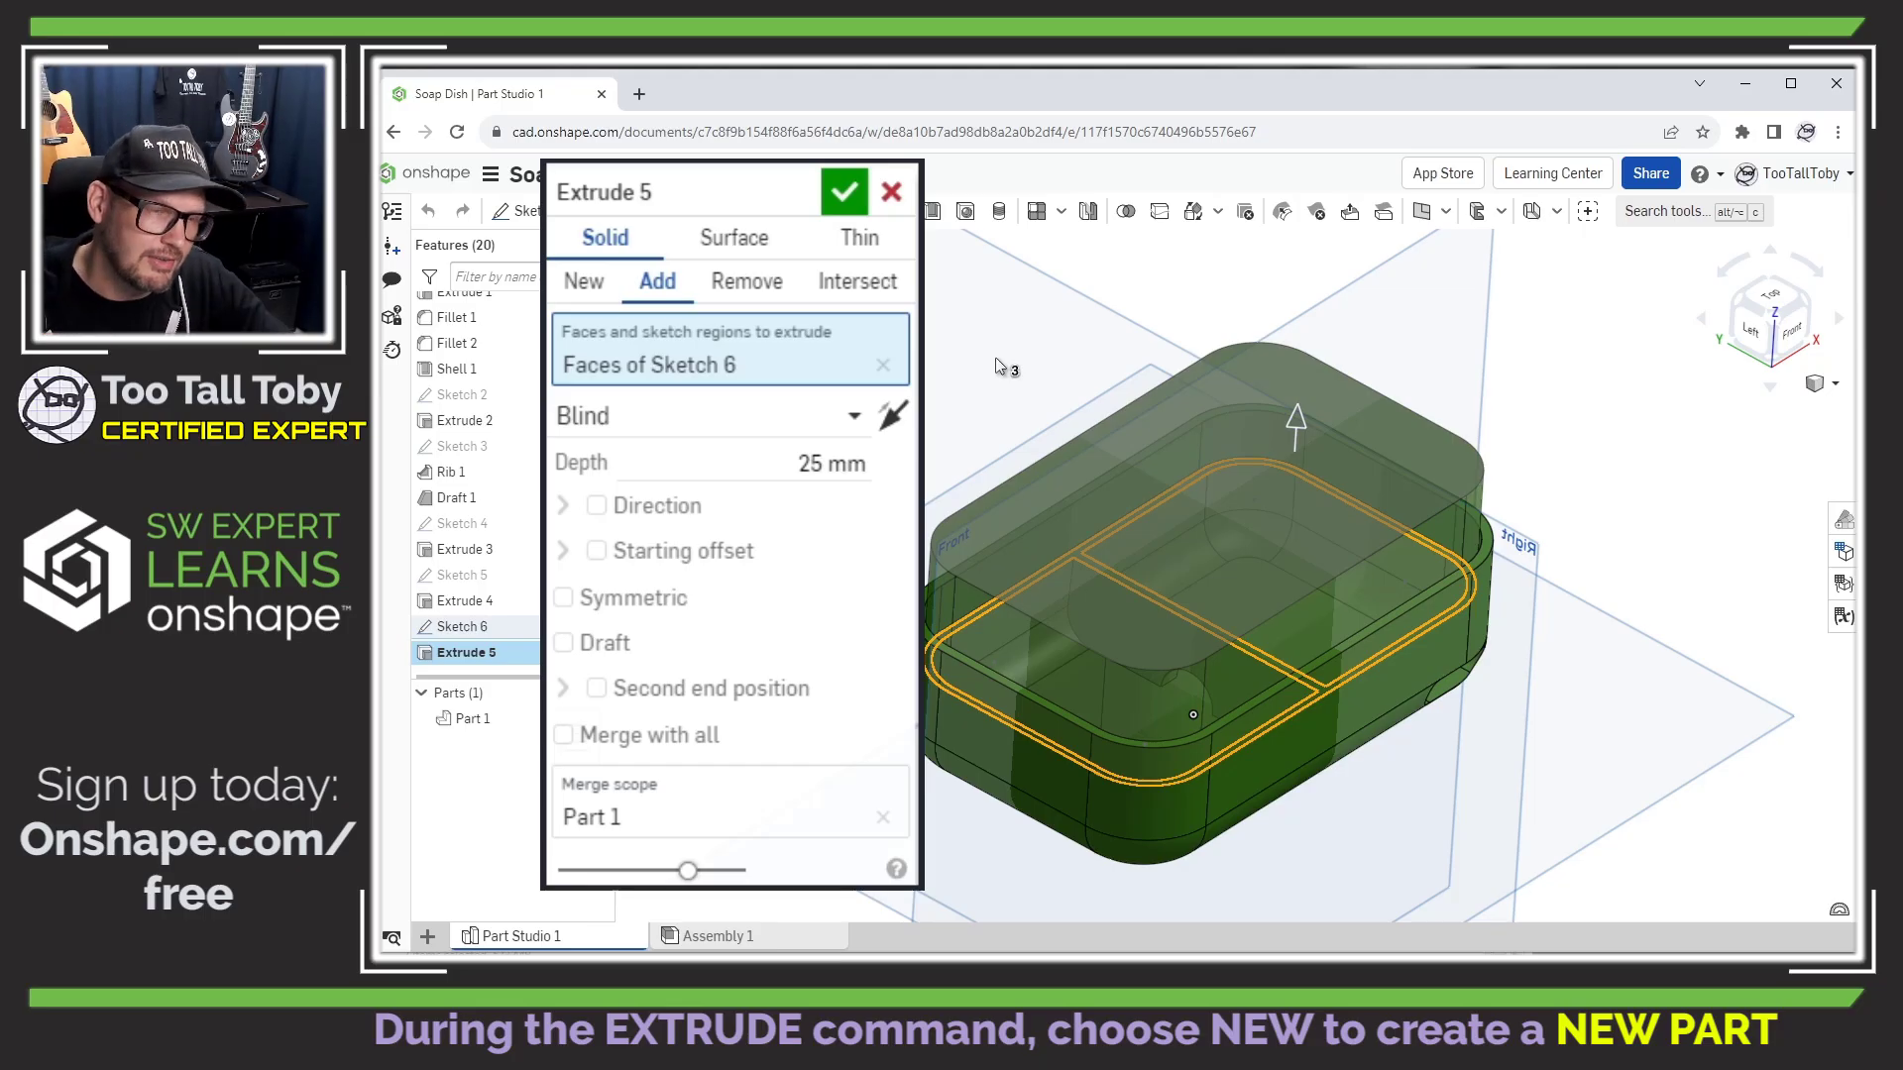
Extrude Sketch 6 as a new part with a 2 mm blind depth.
left_click(595, 285)
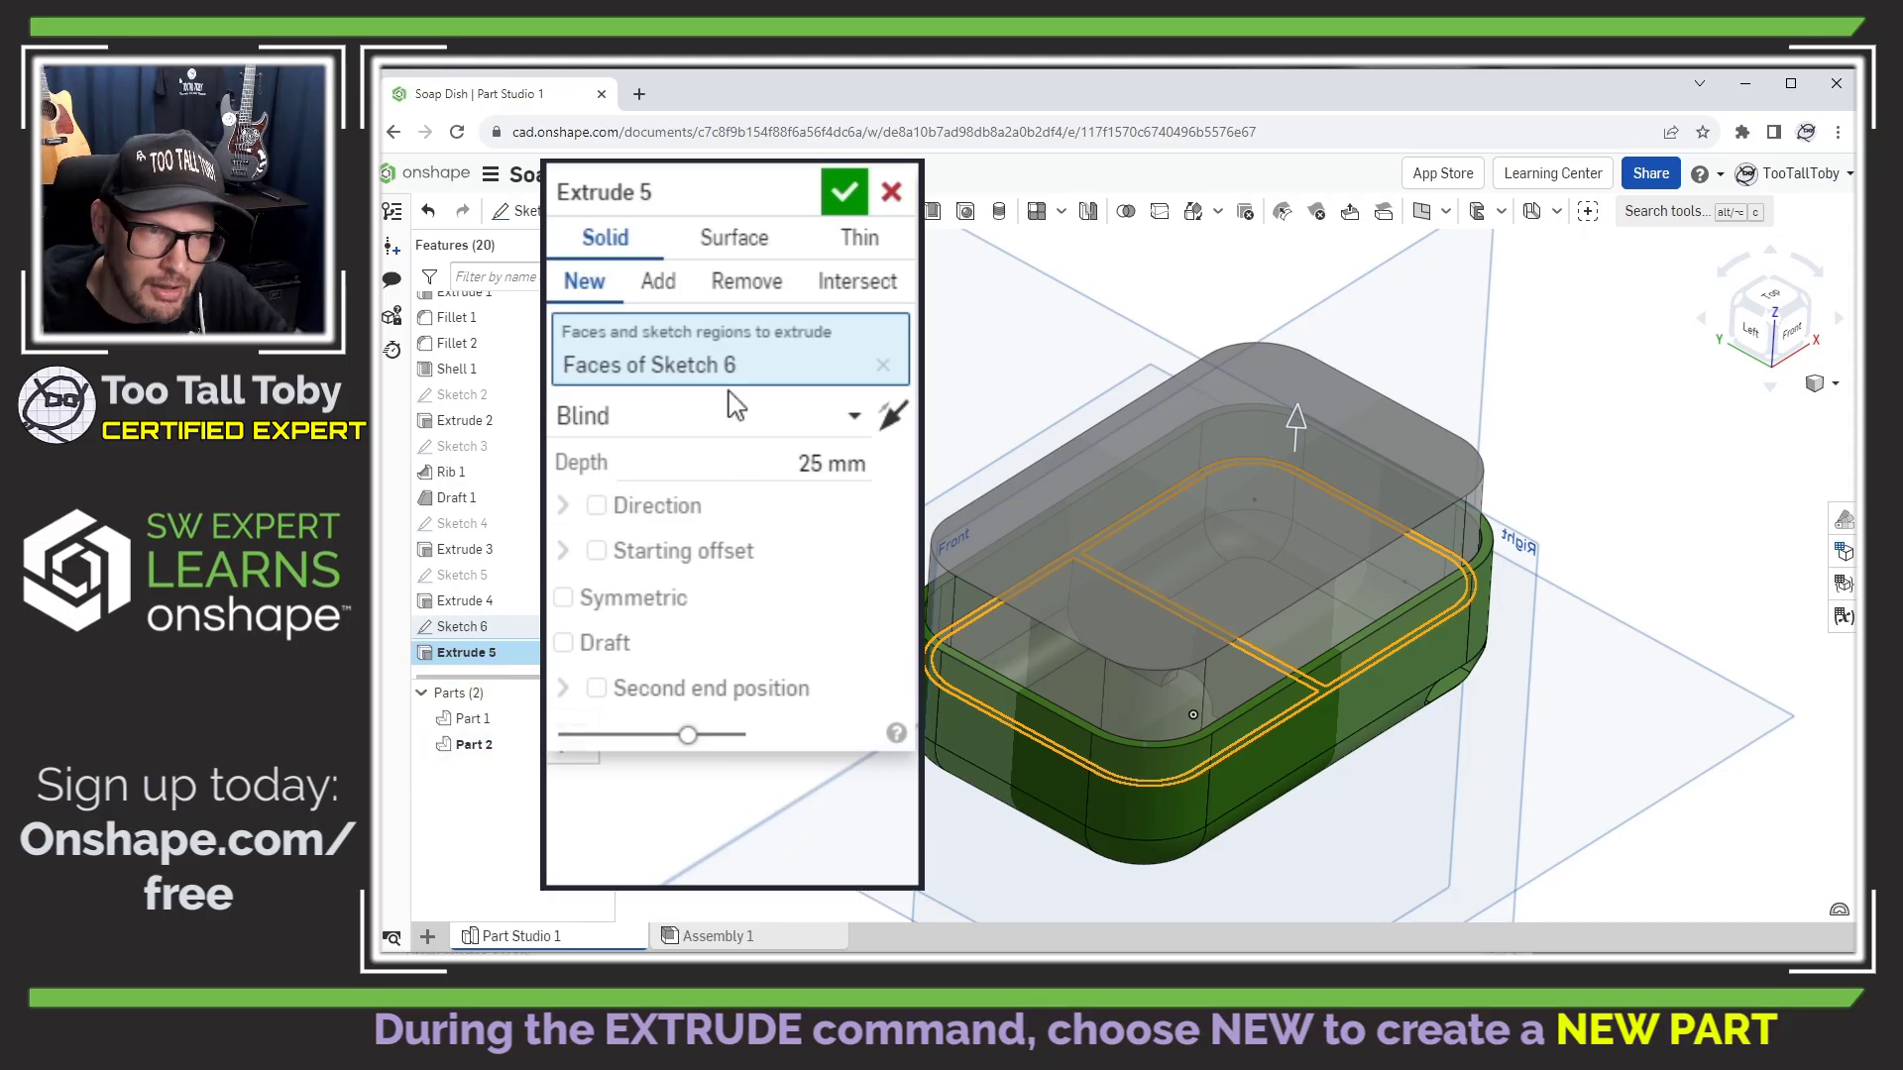
left_click(831, 459)
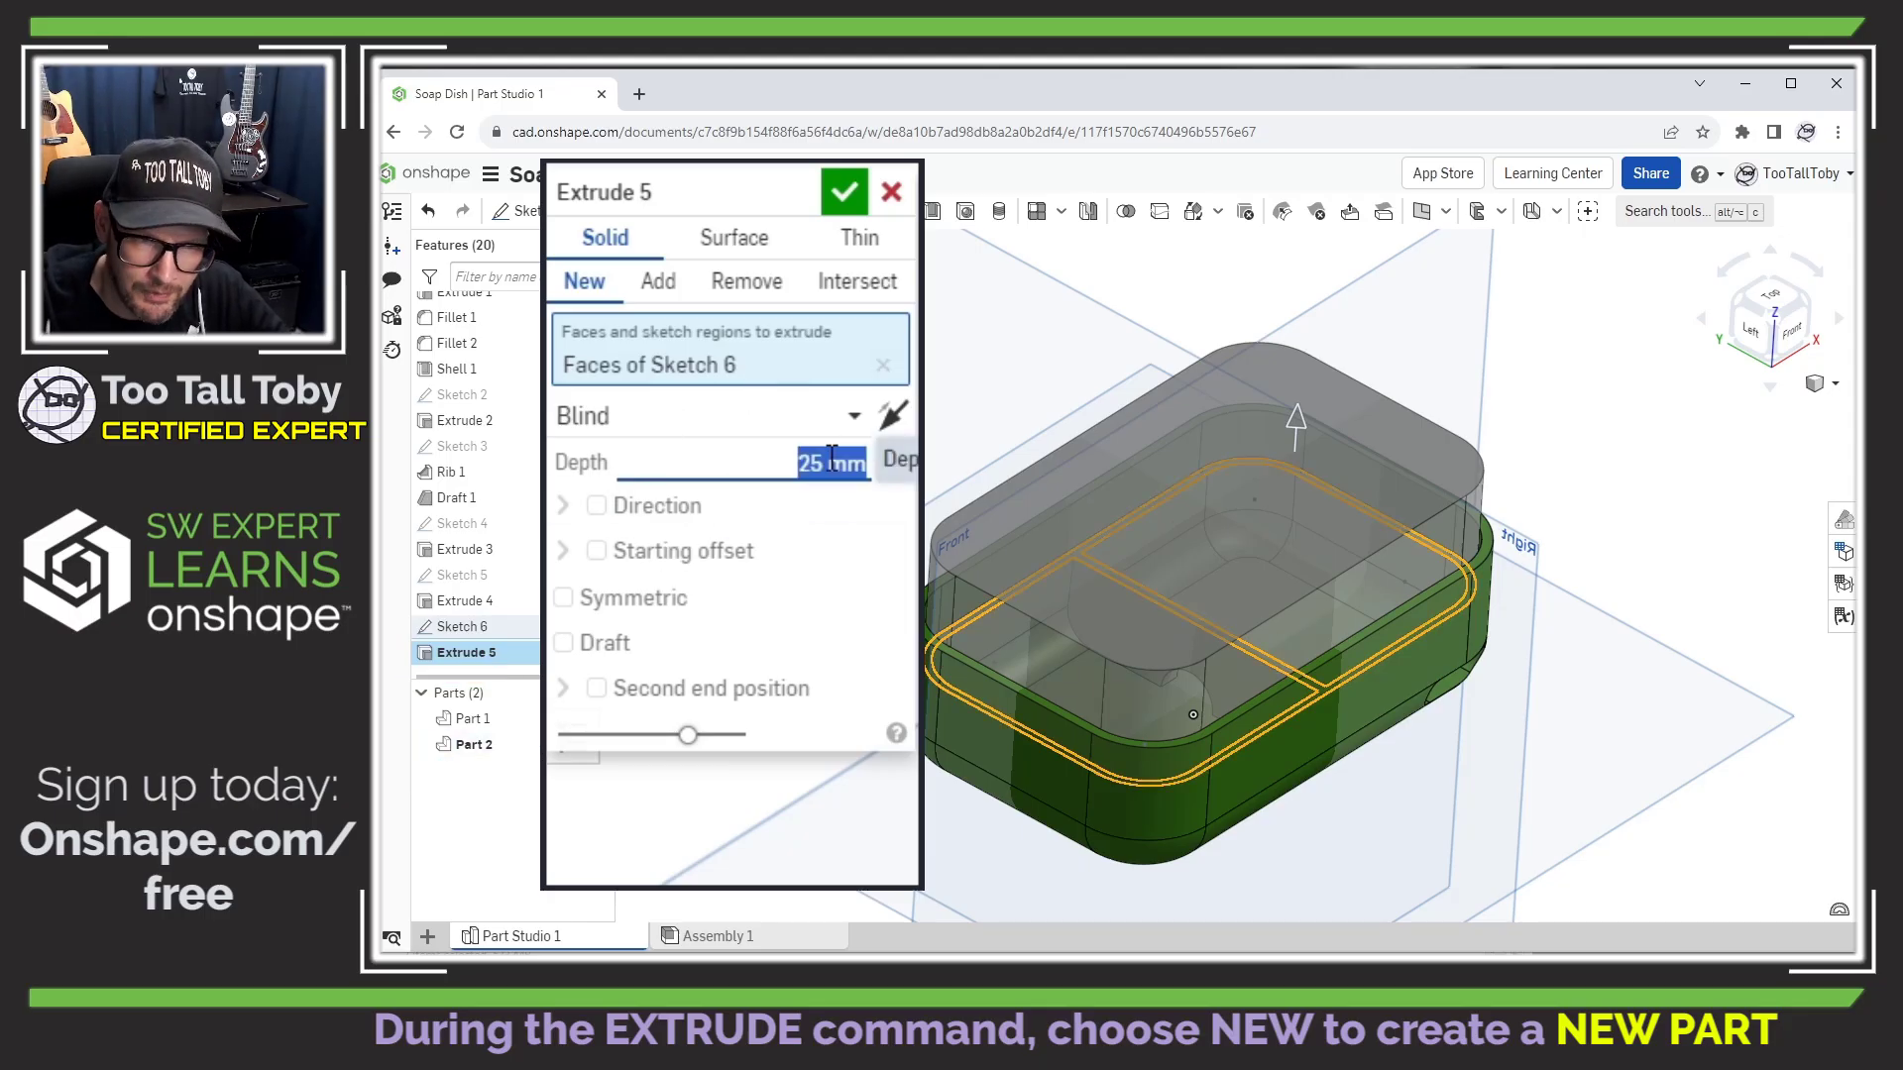
type("4")
key("BackSpace")
type("2")
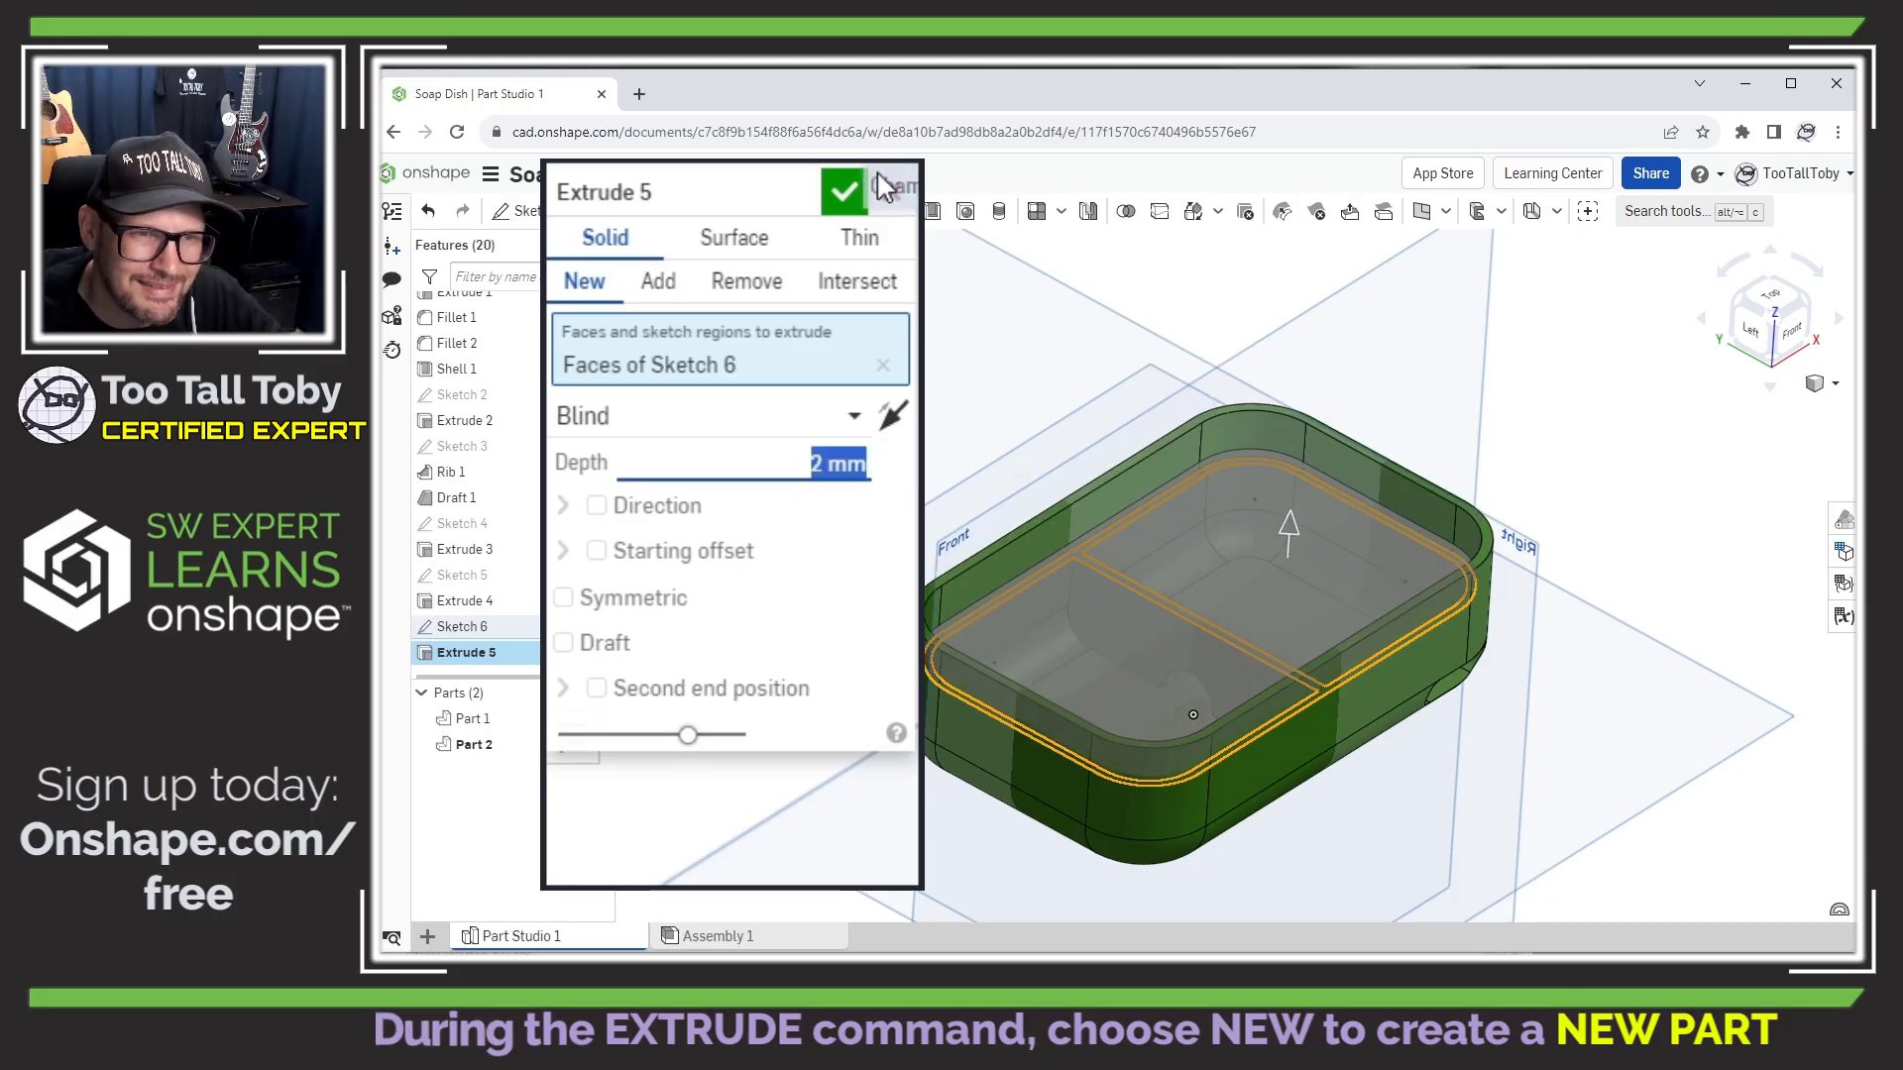
left_click(845, 191)
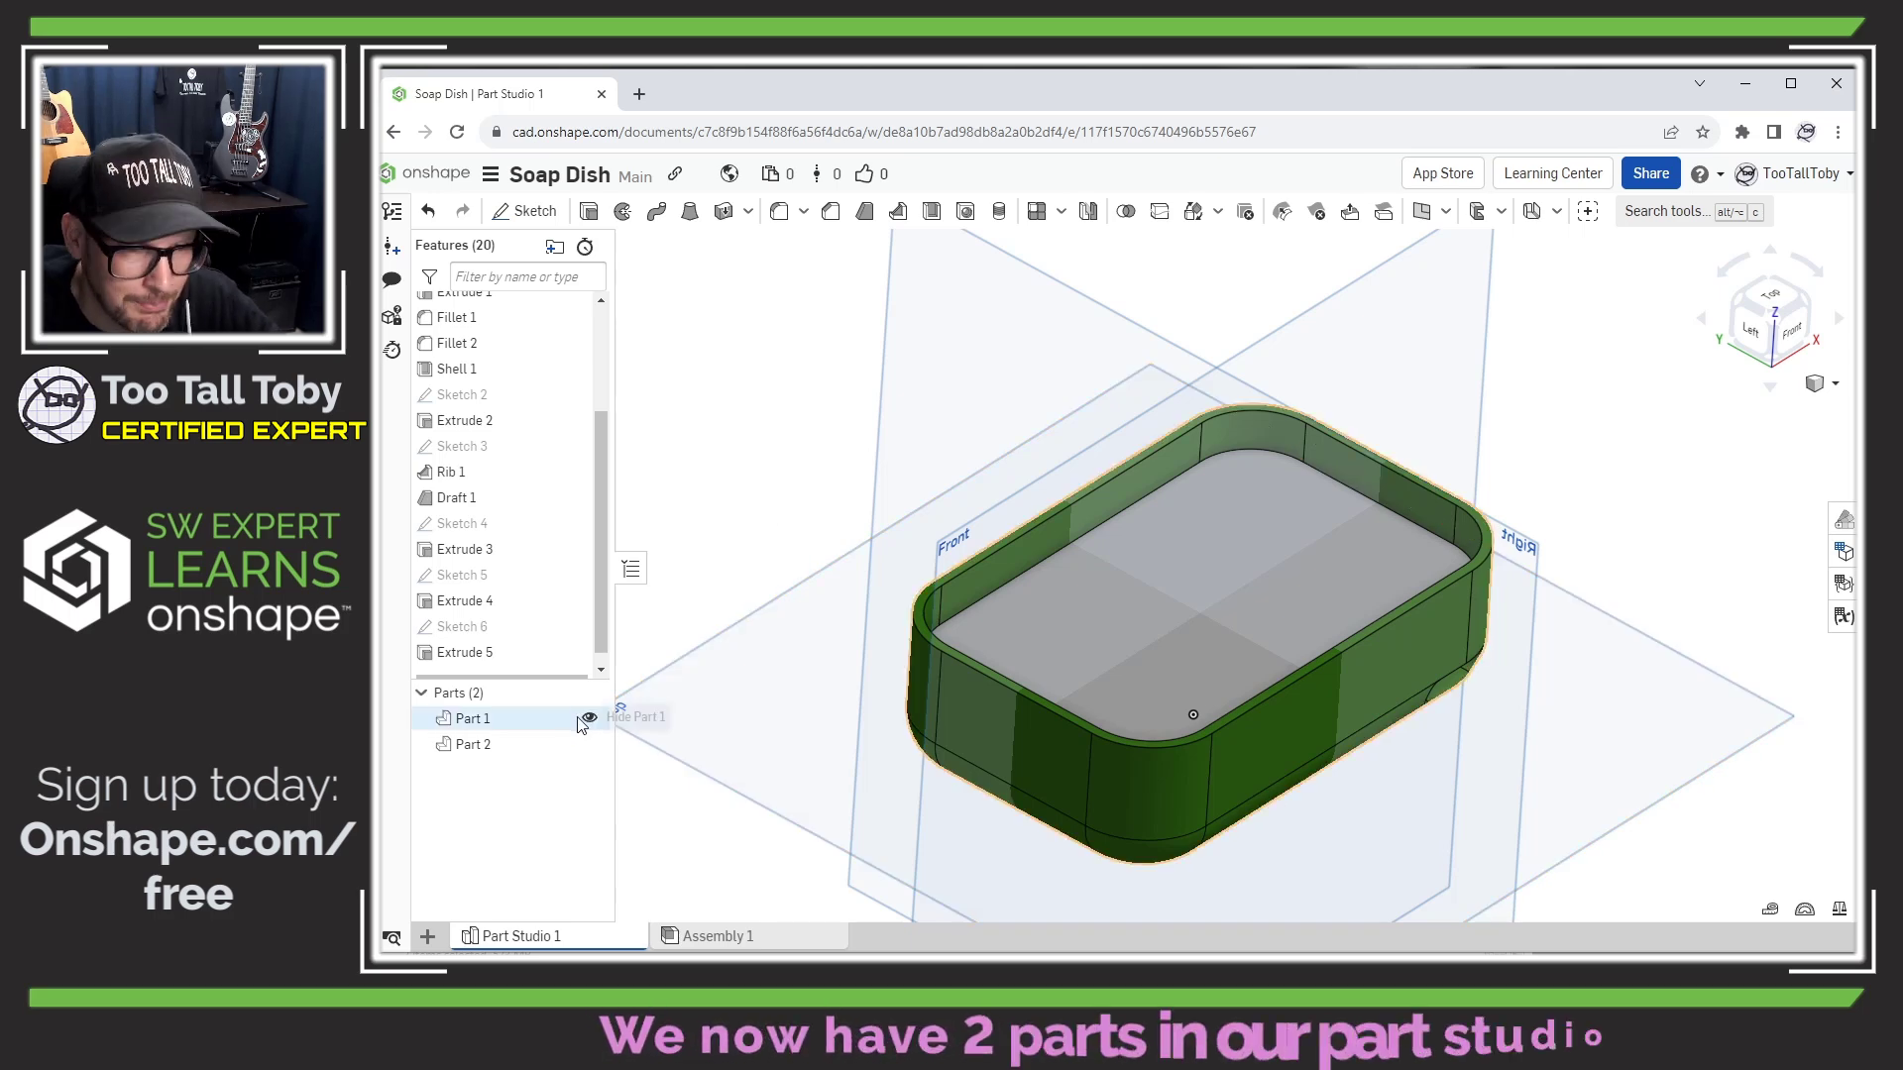
Hide and reshow Part 1 and Part 2 to identify each part.
left_click(738, 678)
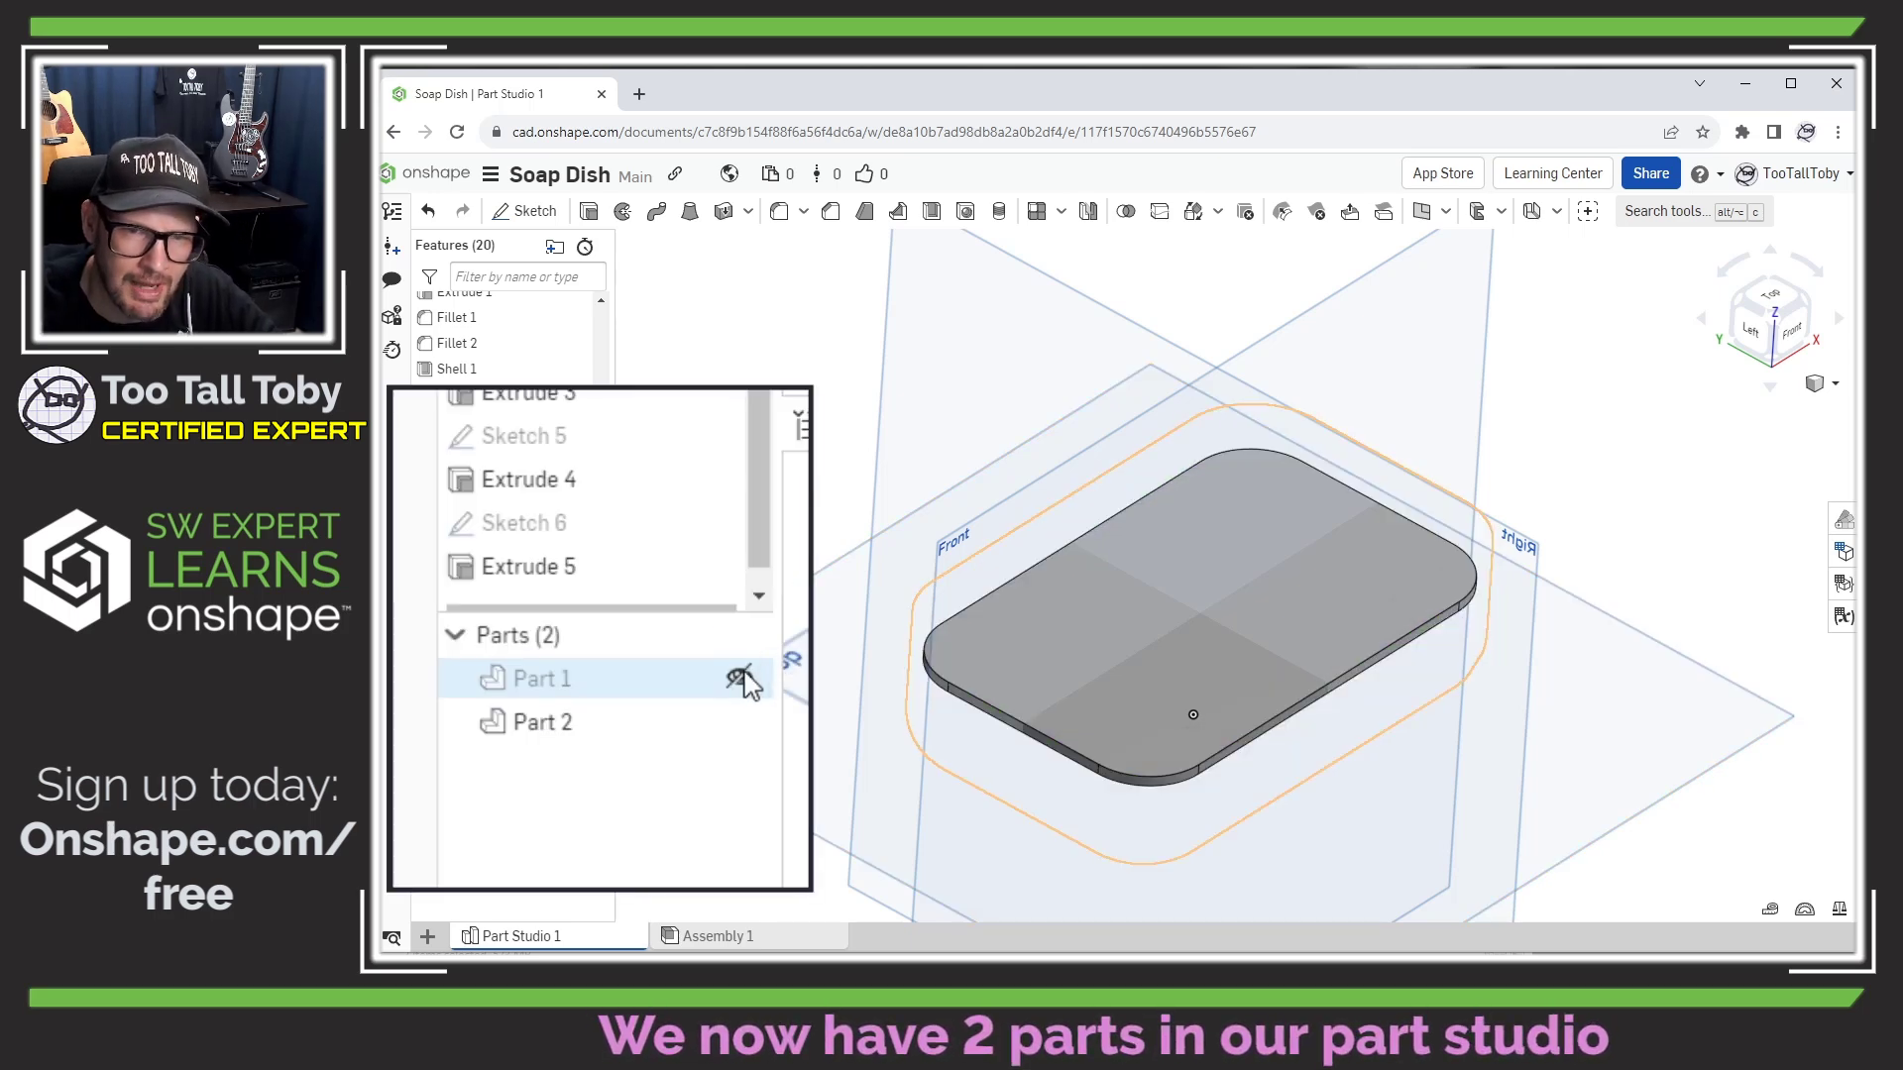
left_click(740, 678)
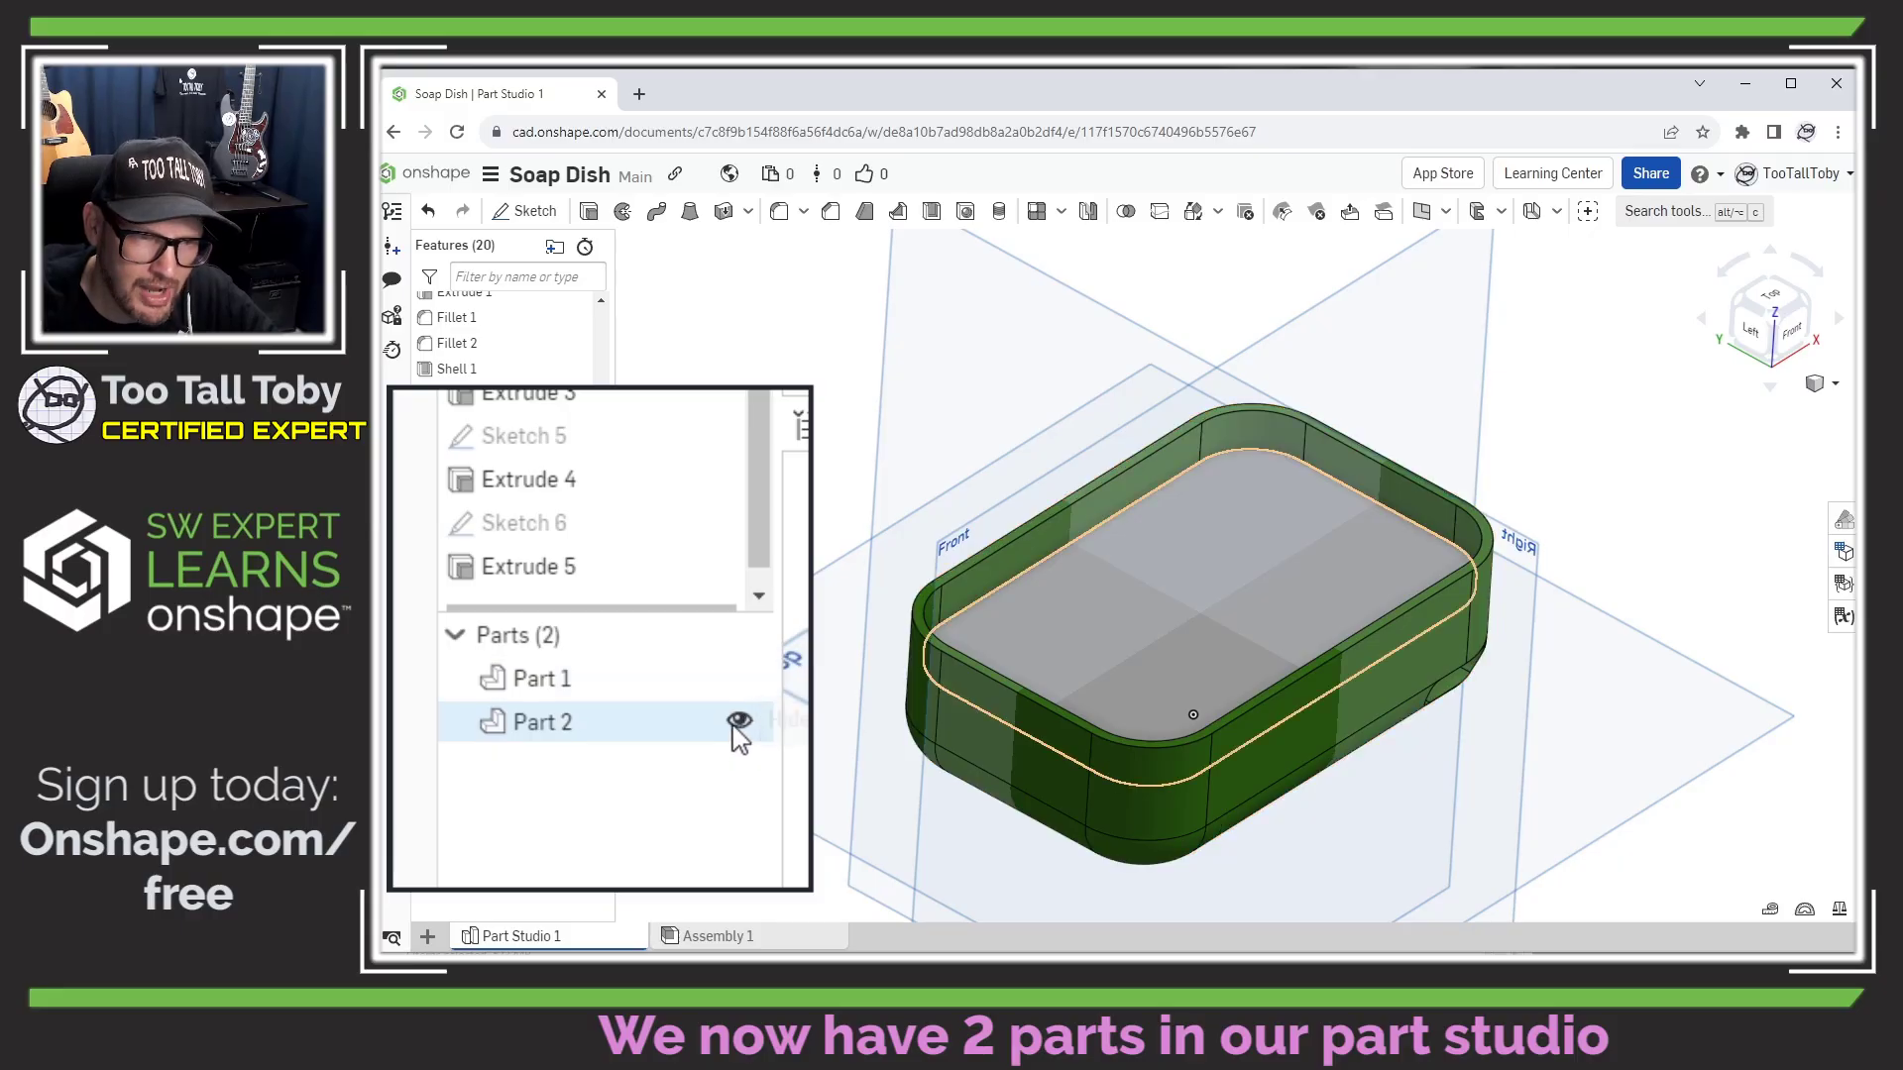
left_click(738, 722)
left_click(738, 722)
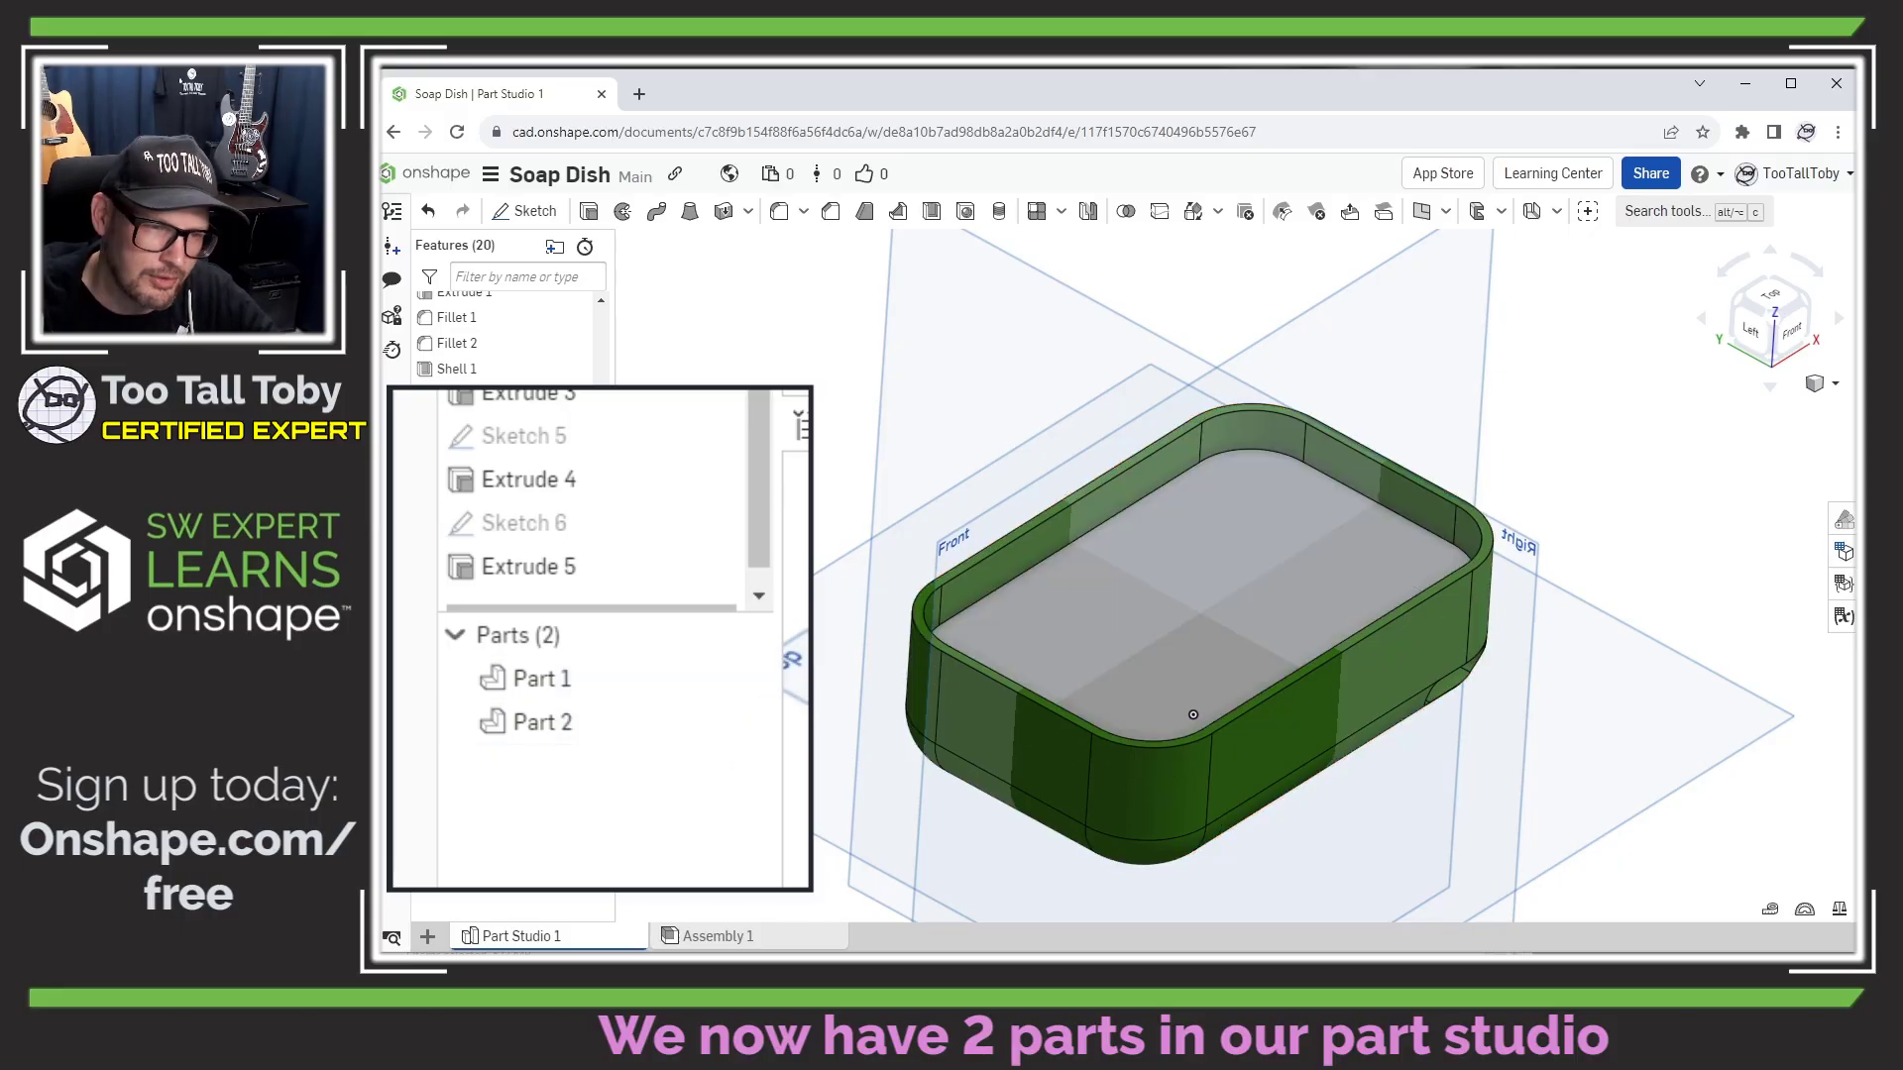
Rename Part 1 to TRAY.
left_click(543, 680)
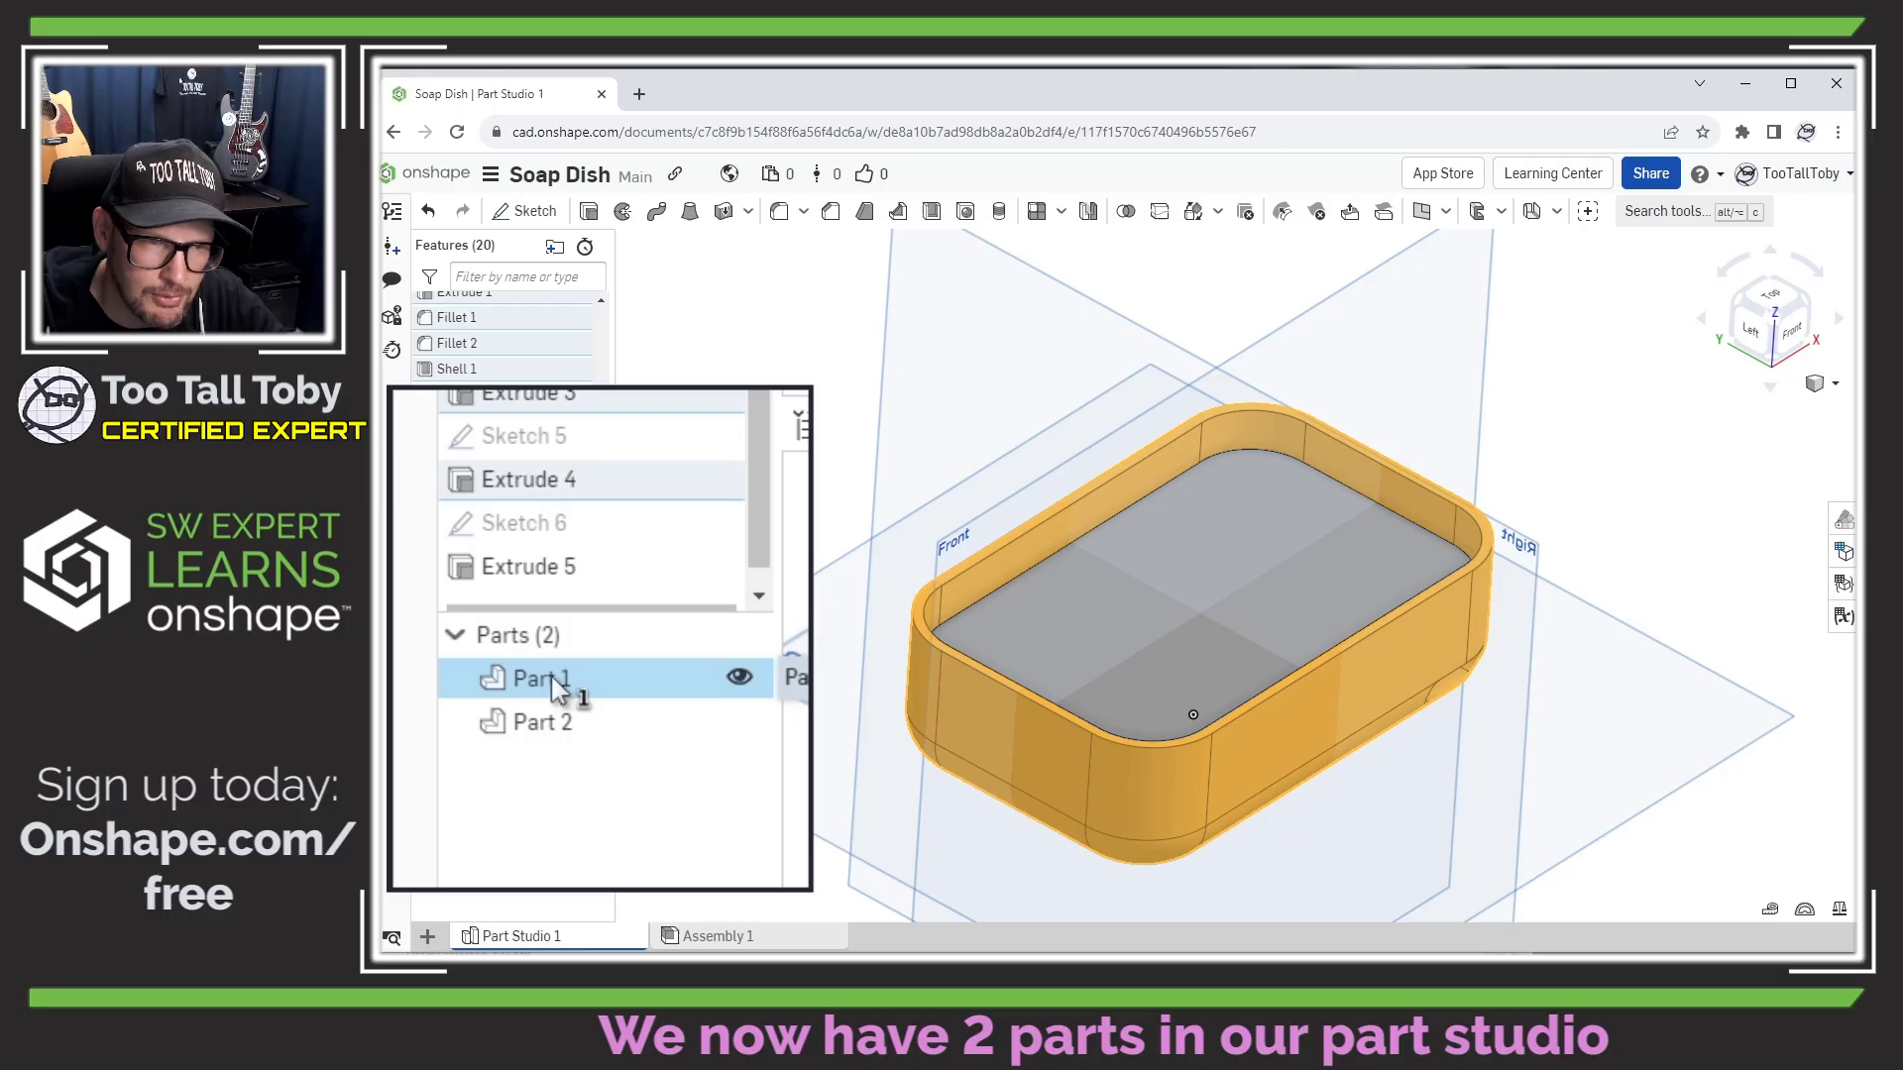
right_click(563, 680)
left_click(562, 369)
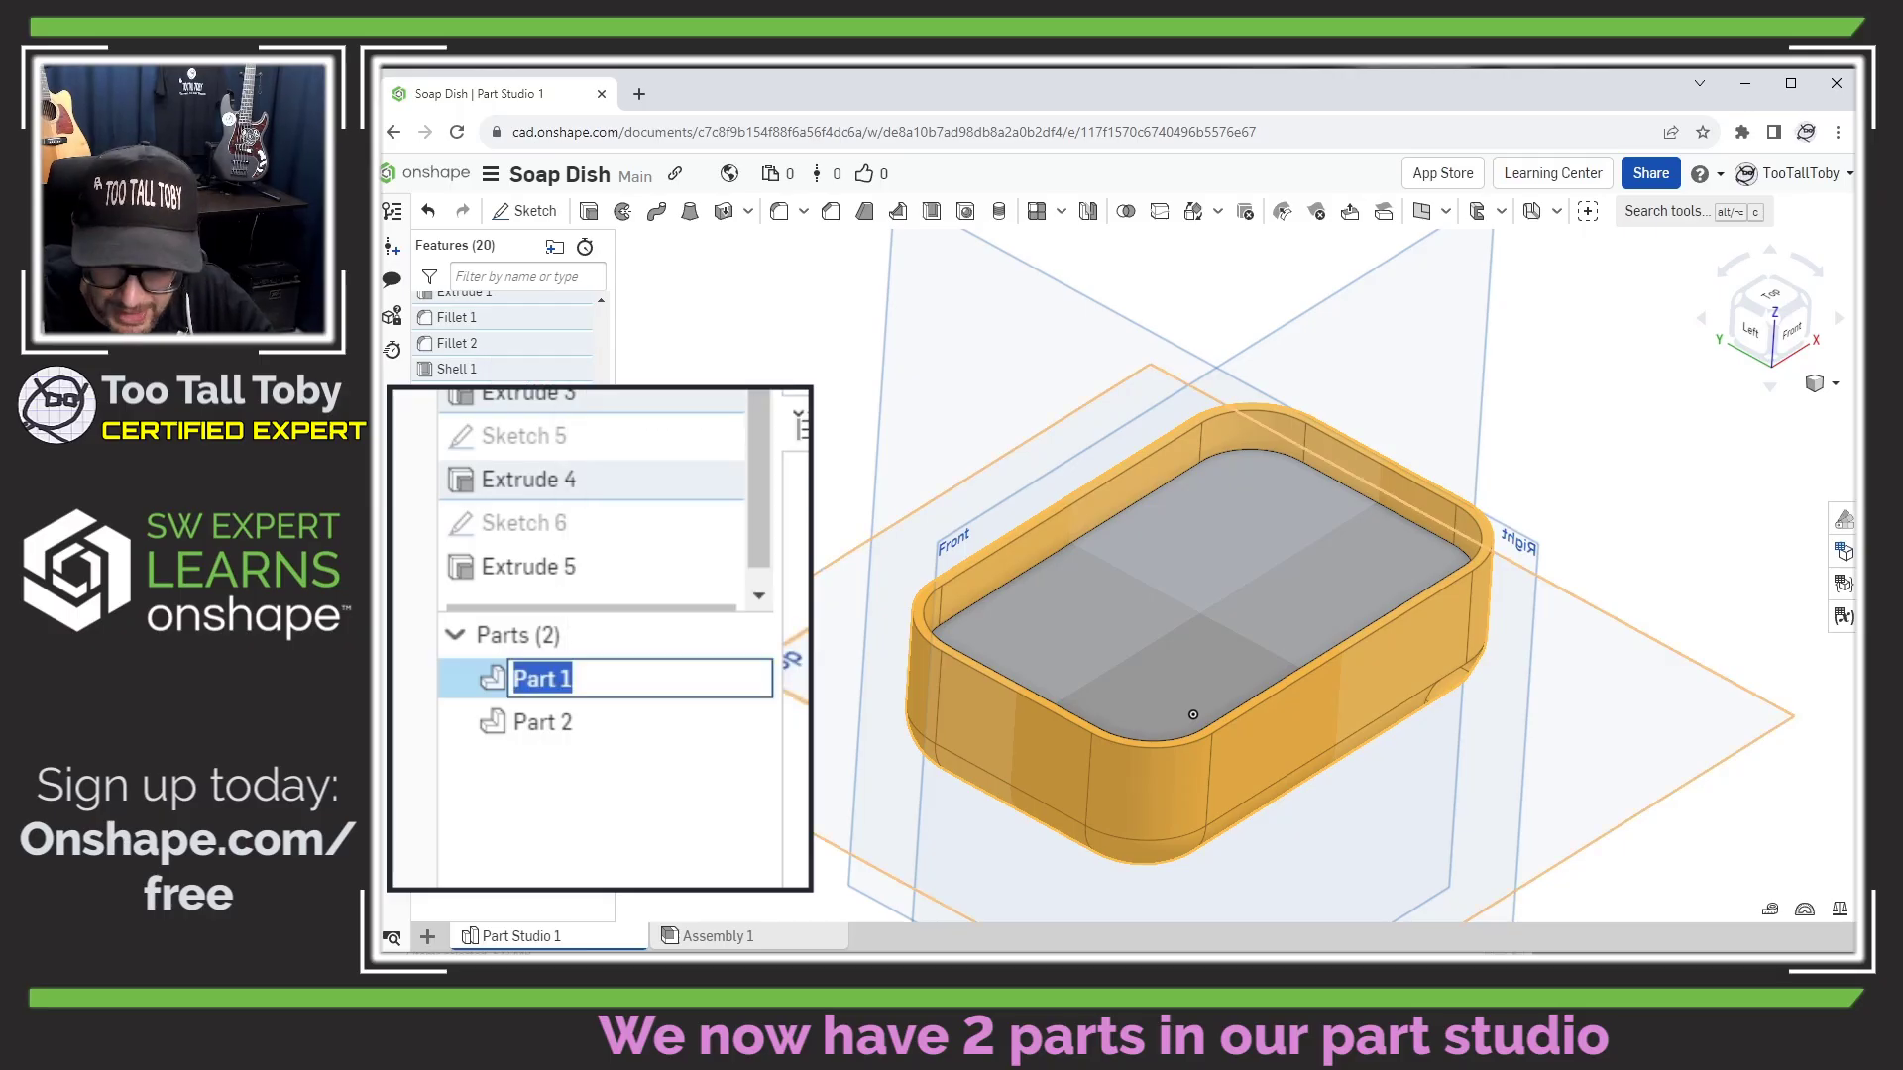
type("TRAY")
key("Return")
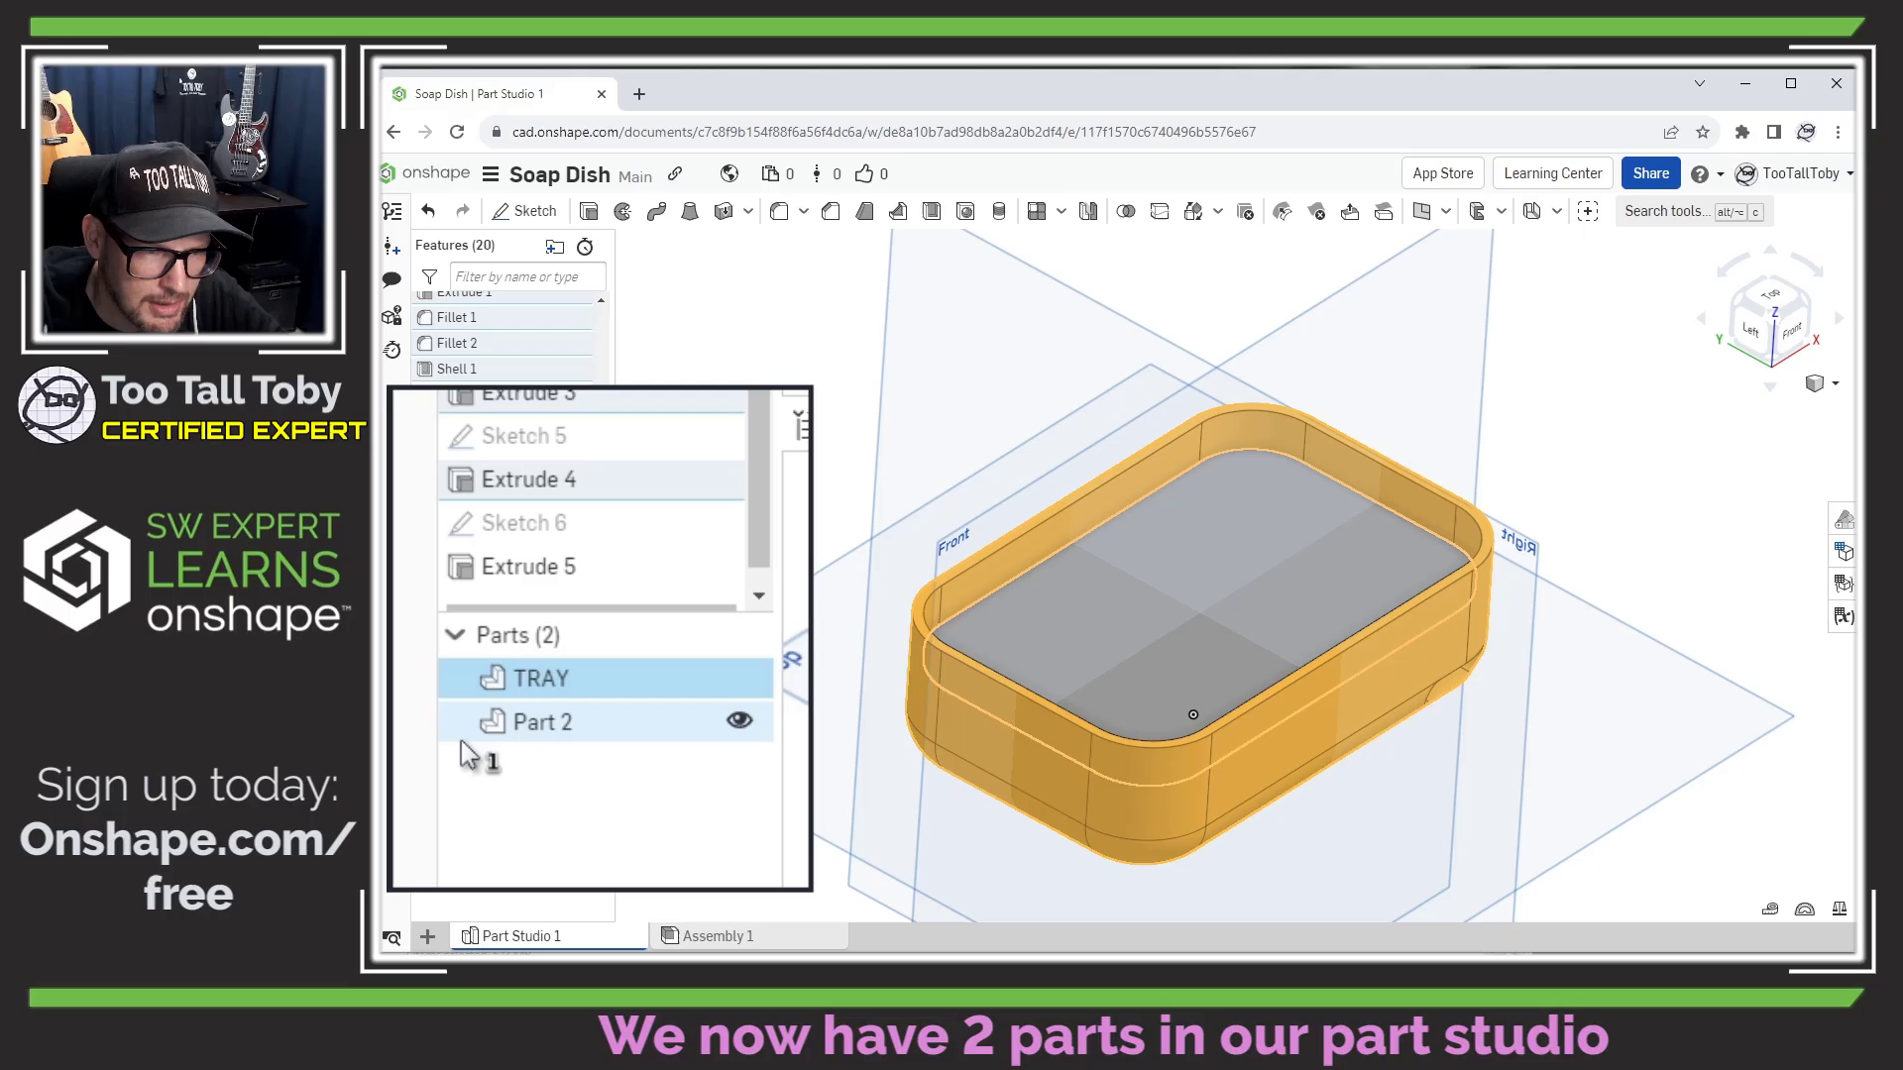
Rename Part 2 to SHELF, then select the shelf's top face.
left_click(519, 729, "shift")
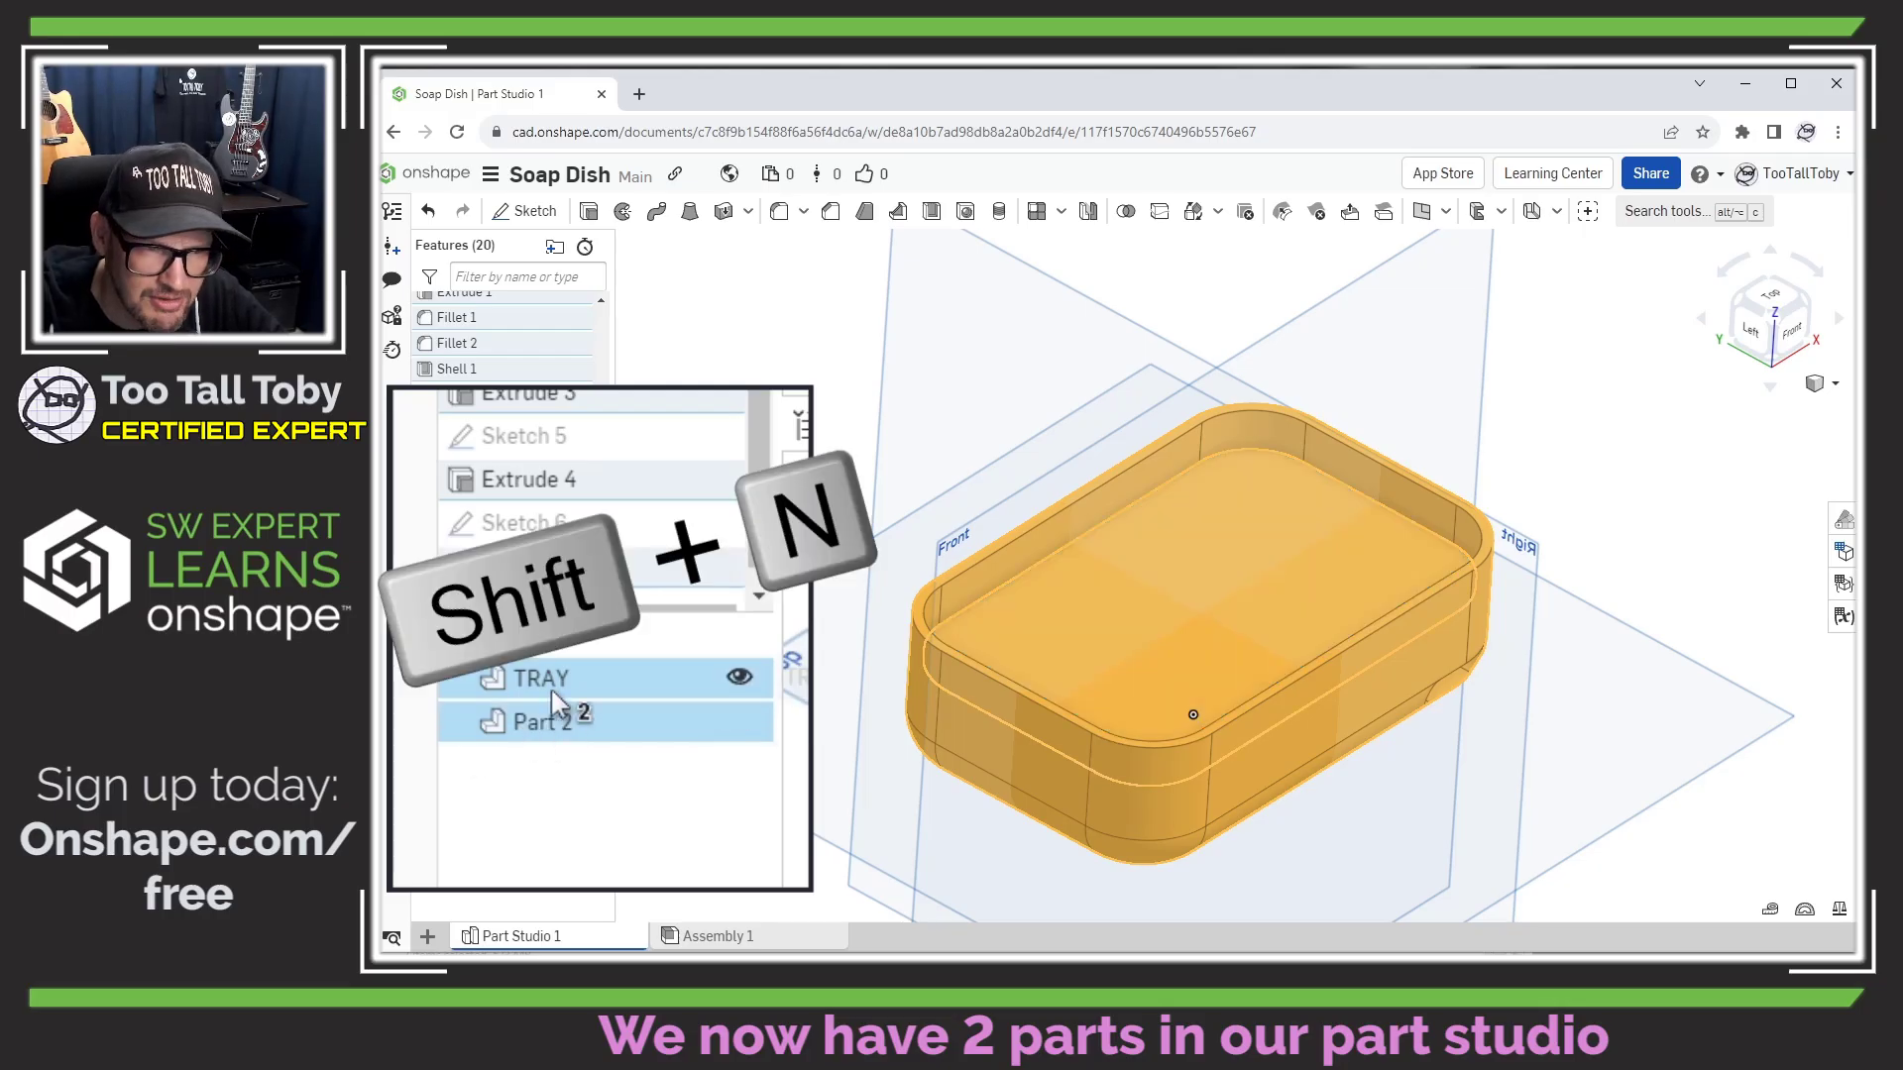
left_click(544, 720)
double_click(538, 715)
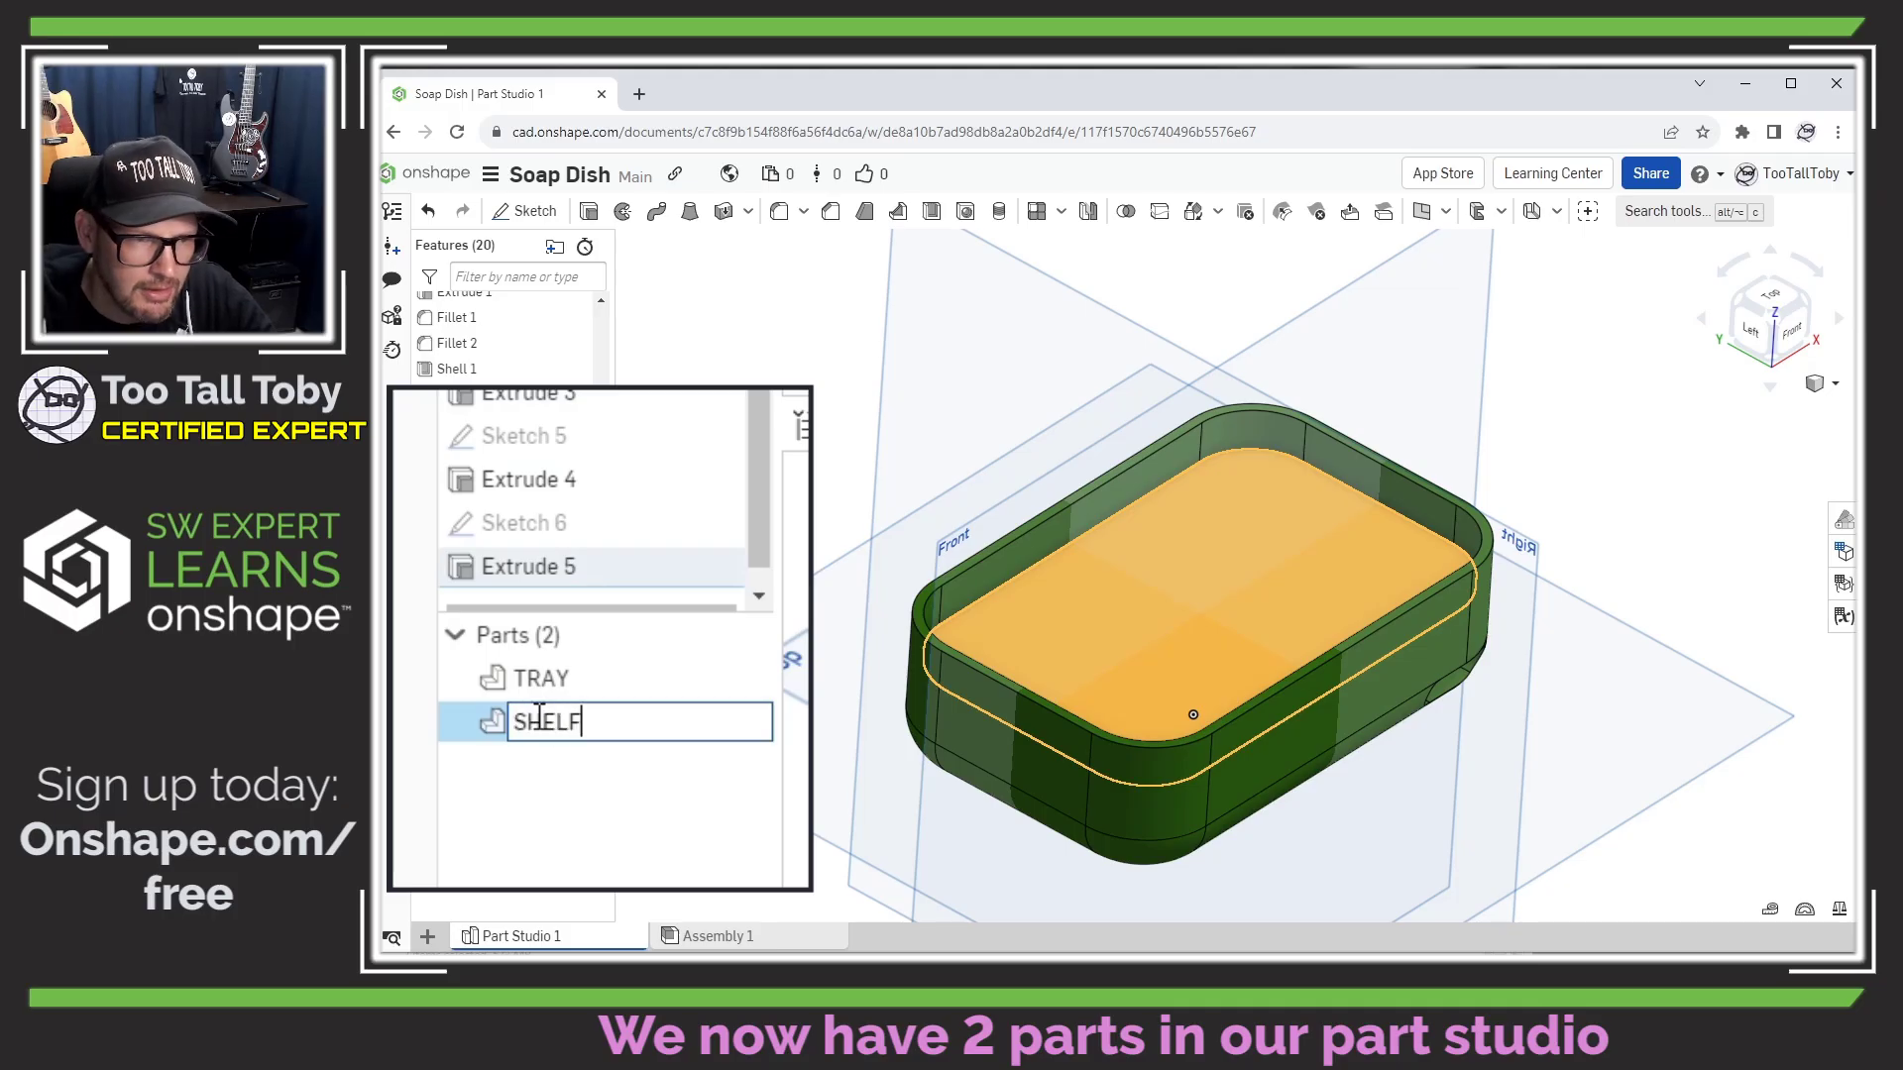
key("Return")
left_click(555, 686, "shift")
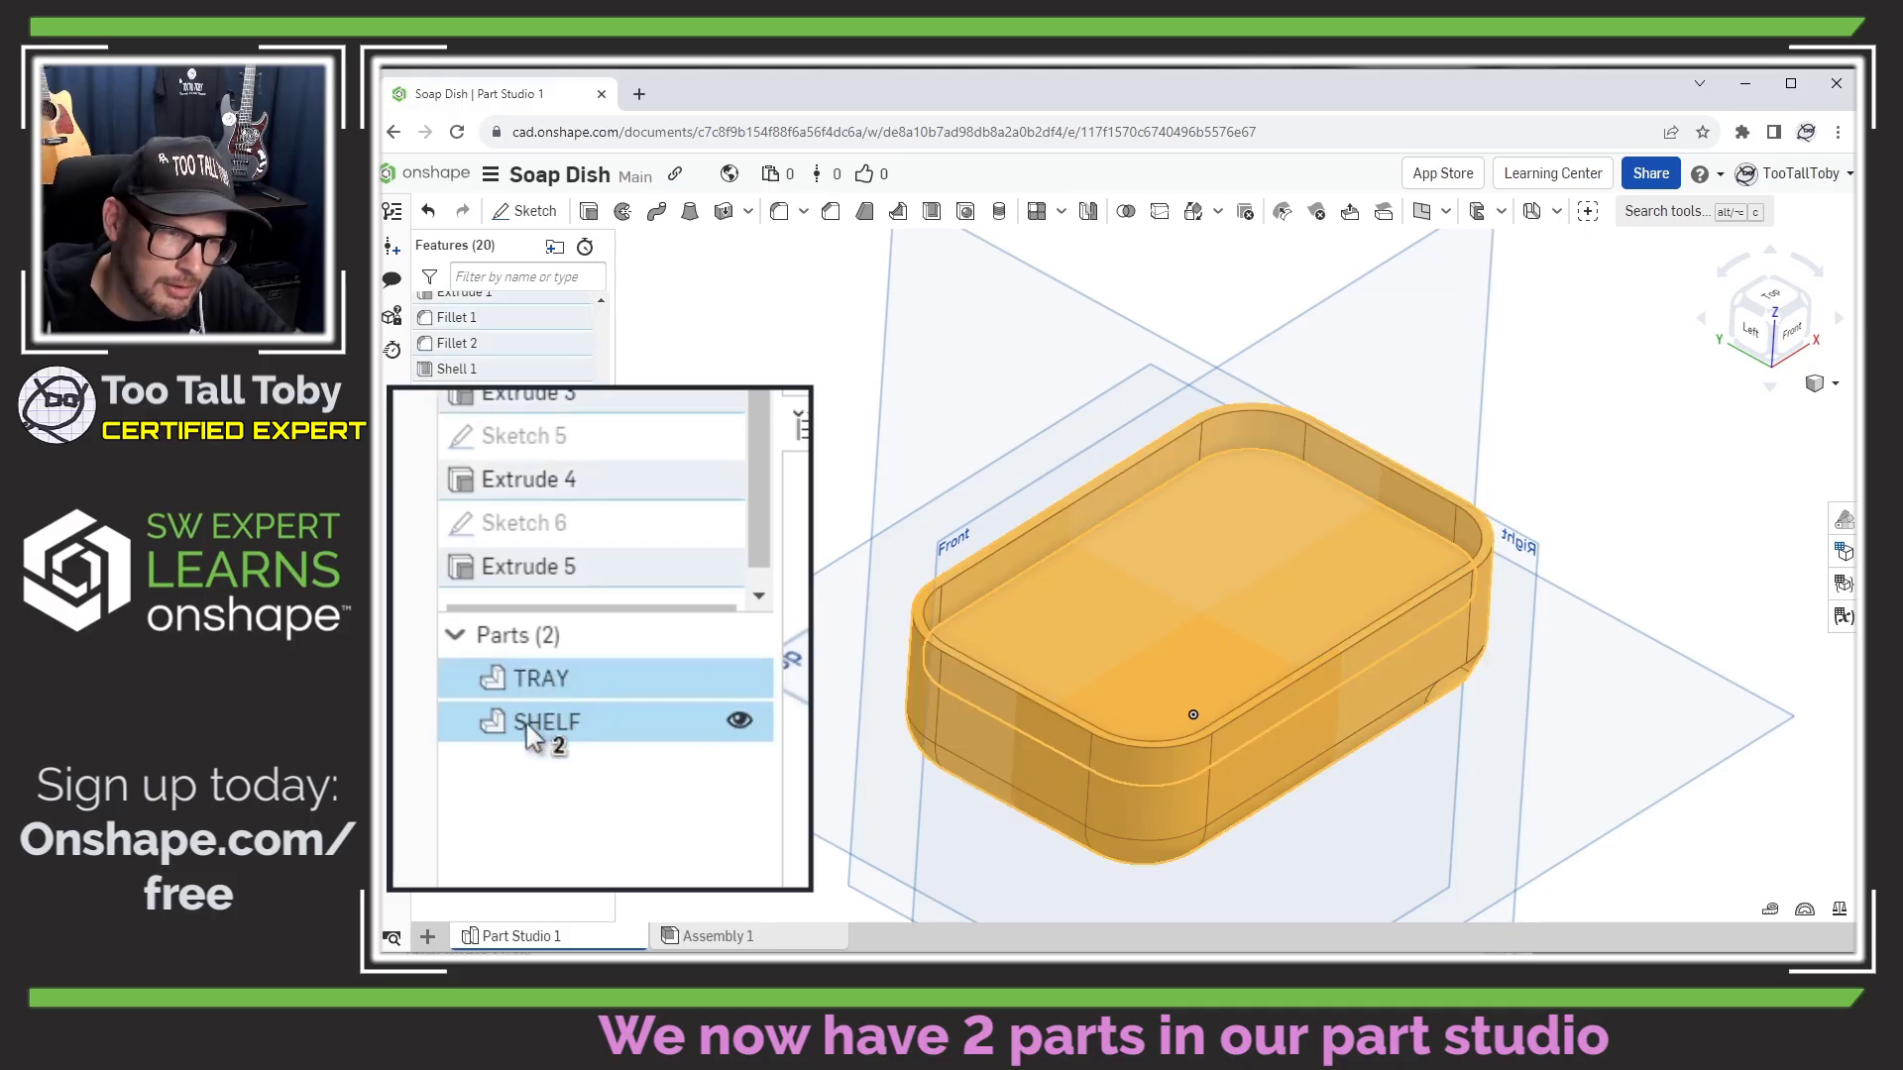
key("Escape")
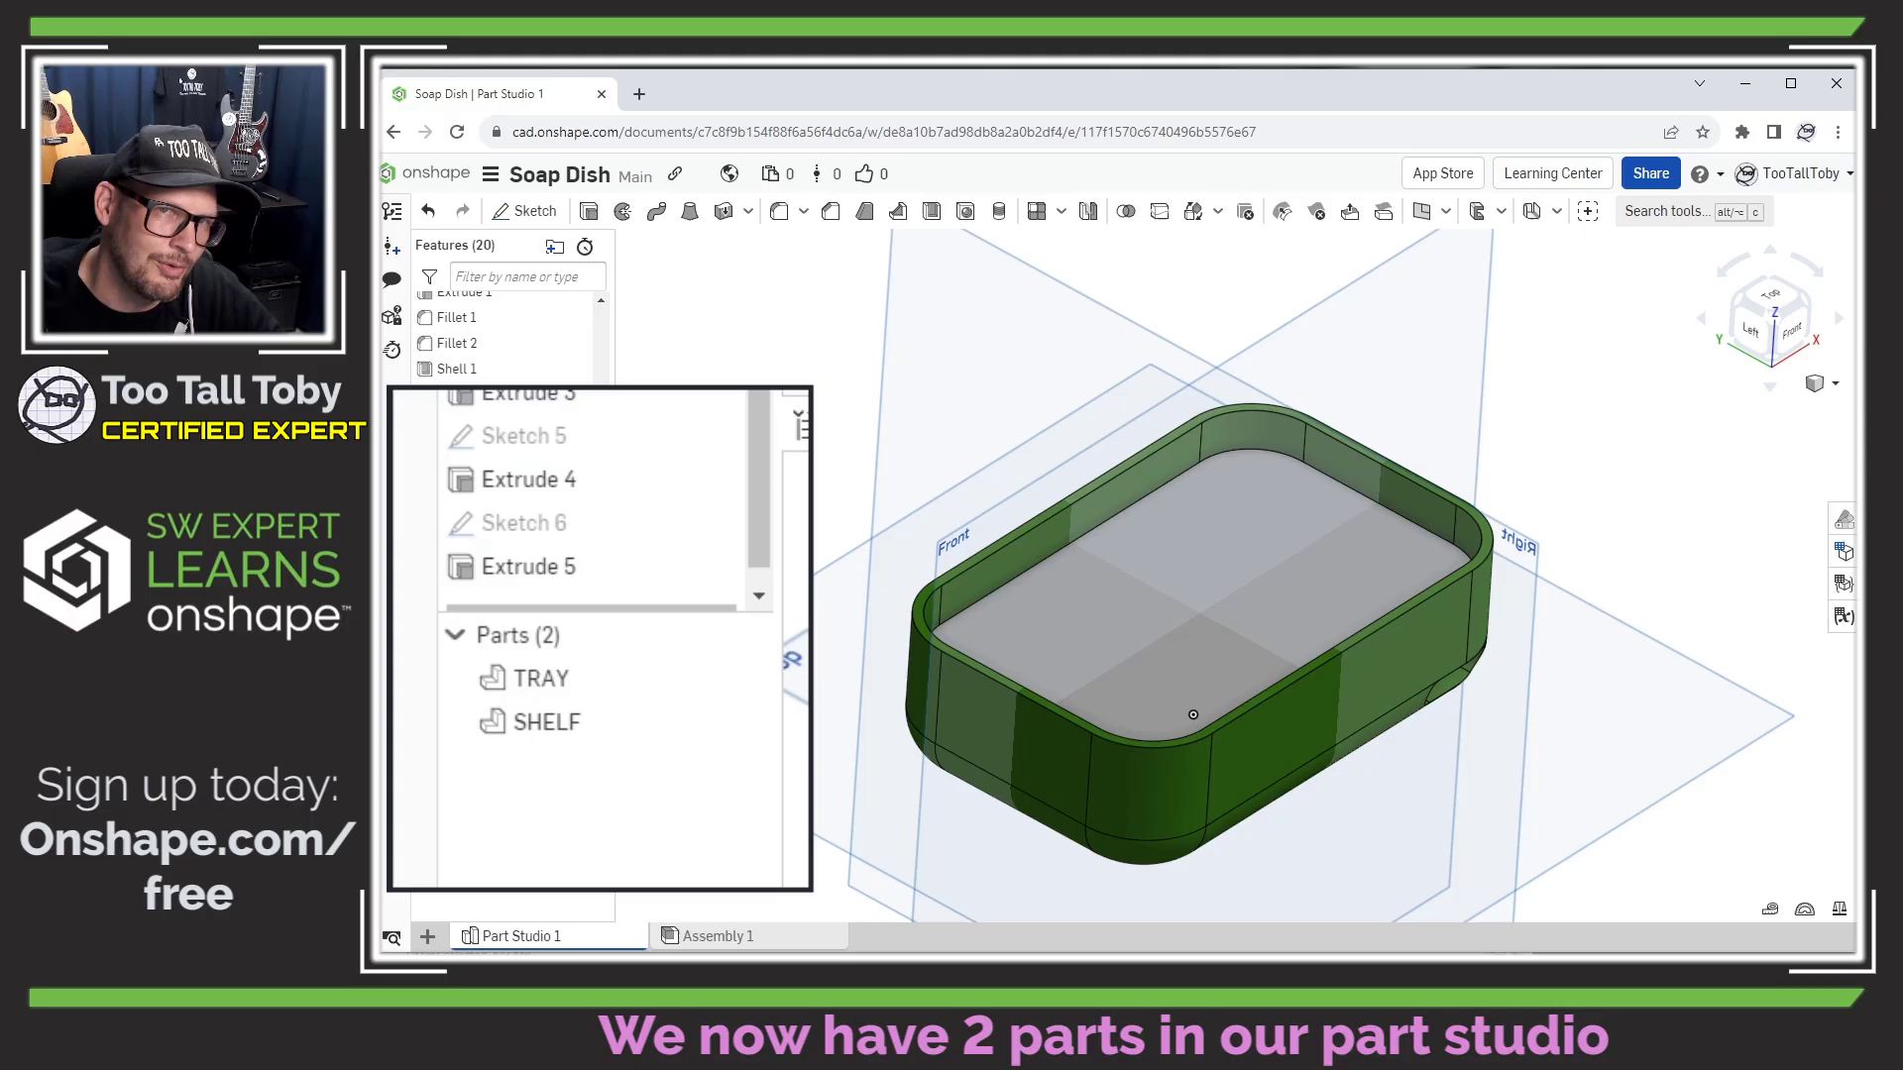
right_click_drag(887, 386, 1439, 486)
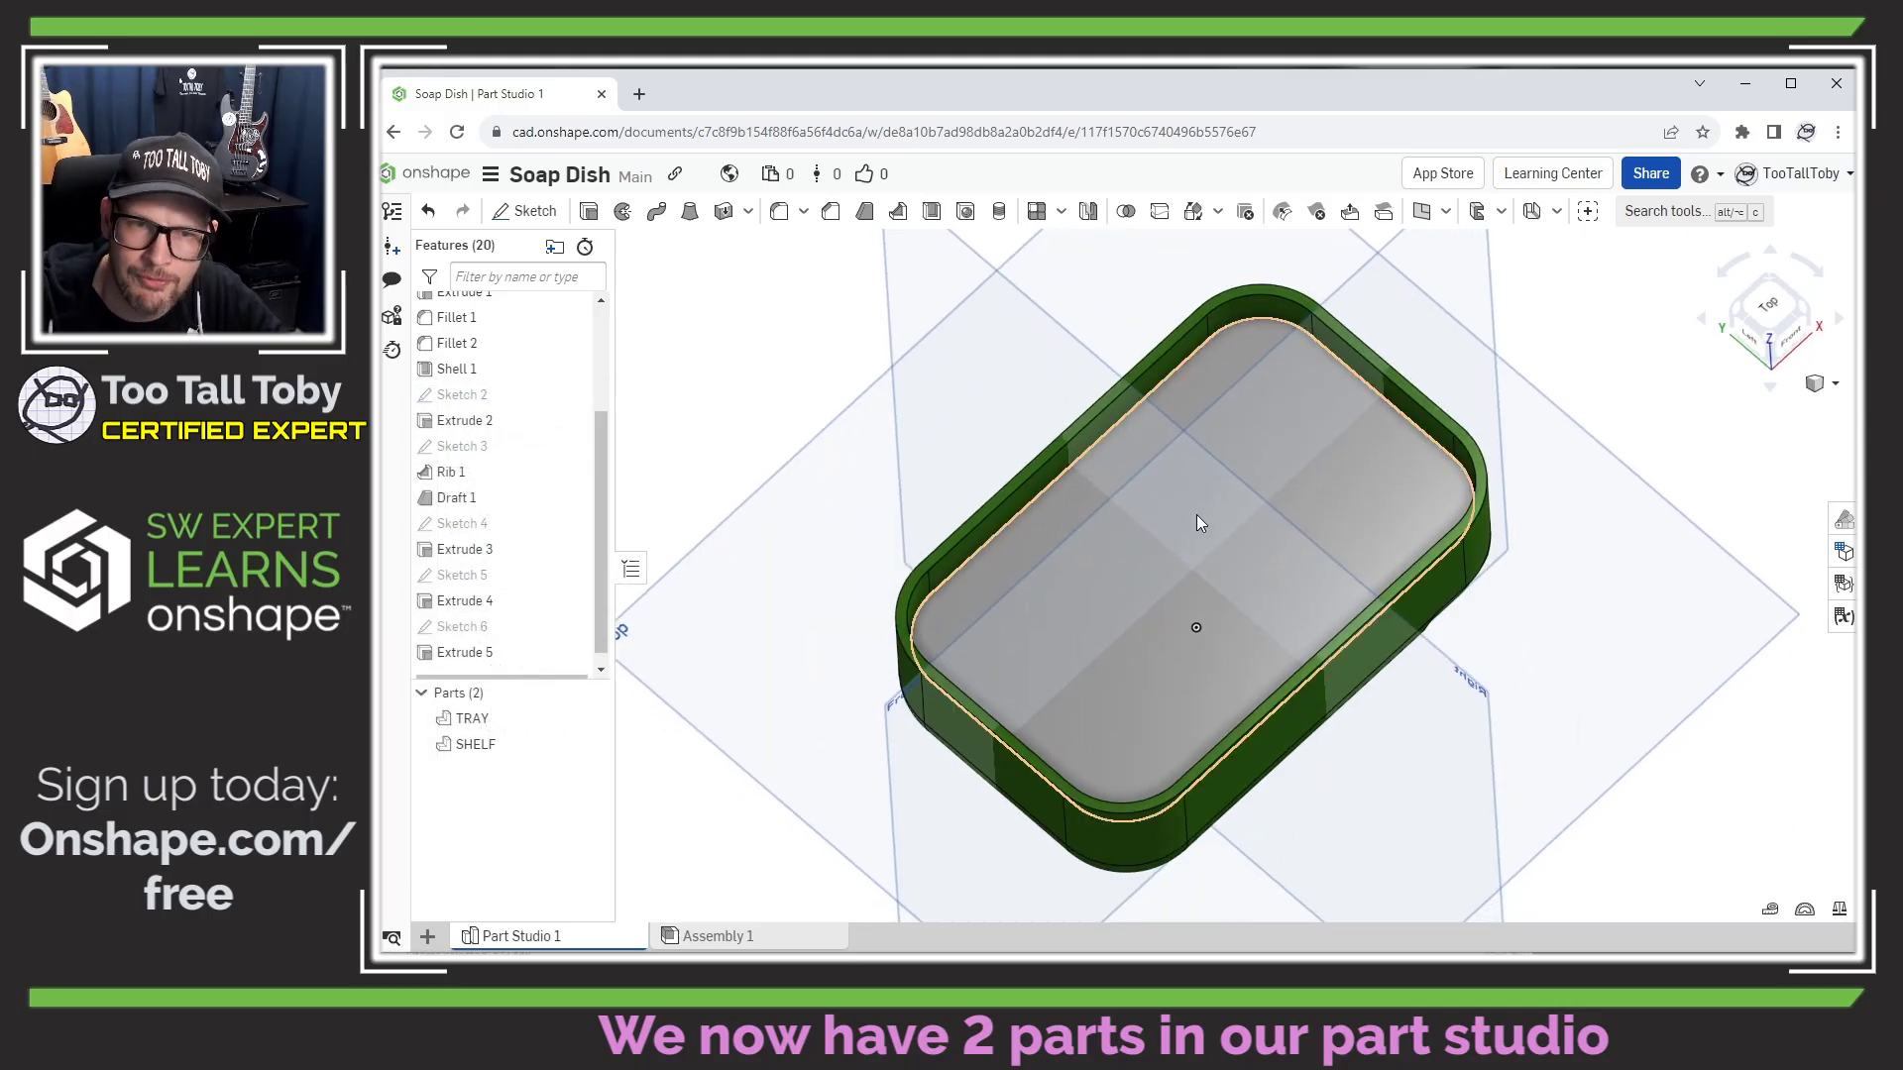
left_click(1275, 389)
Sketch a 12 mm diameter circle near the far end of the shelf's top face.
key("s")
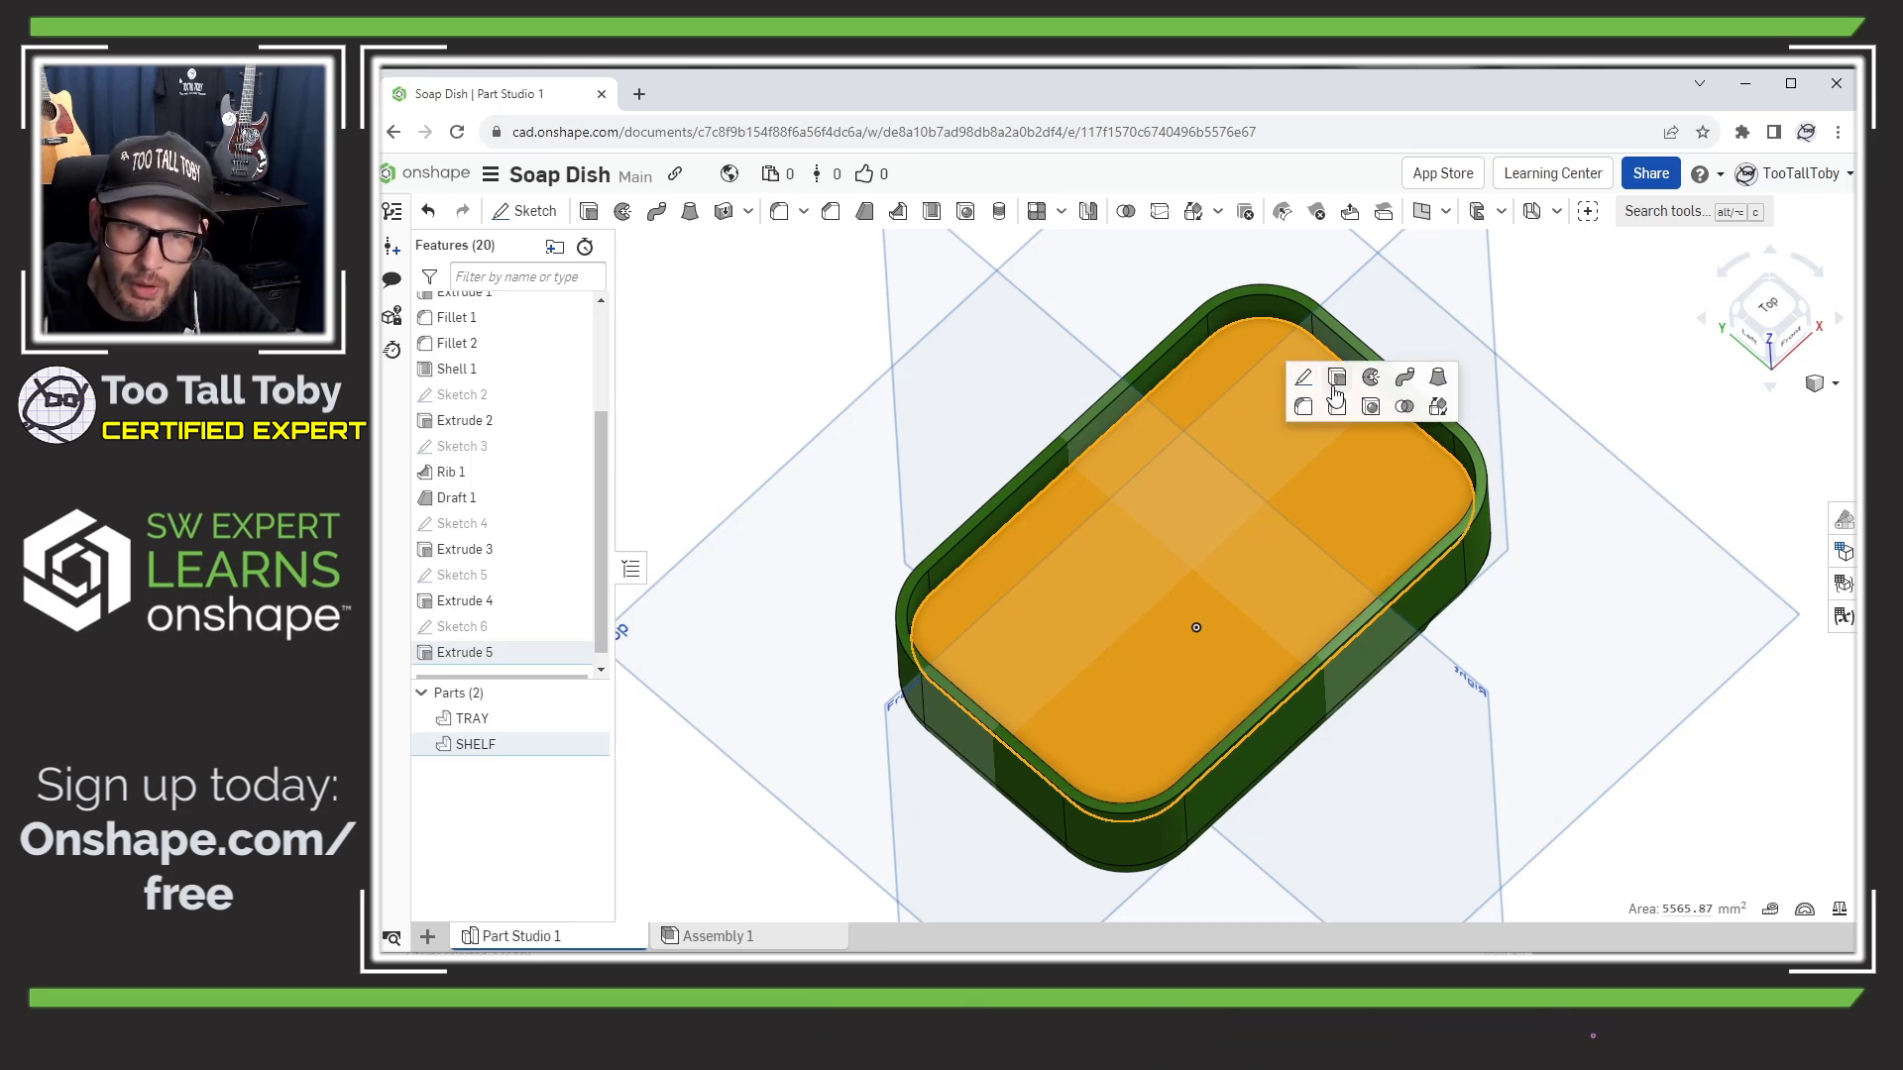
left_click(1306, 383)
key("s")
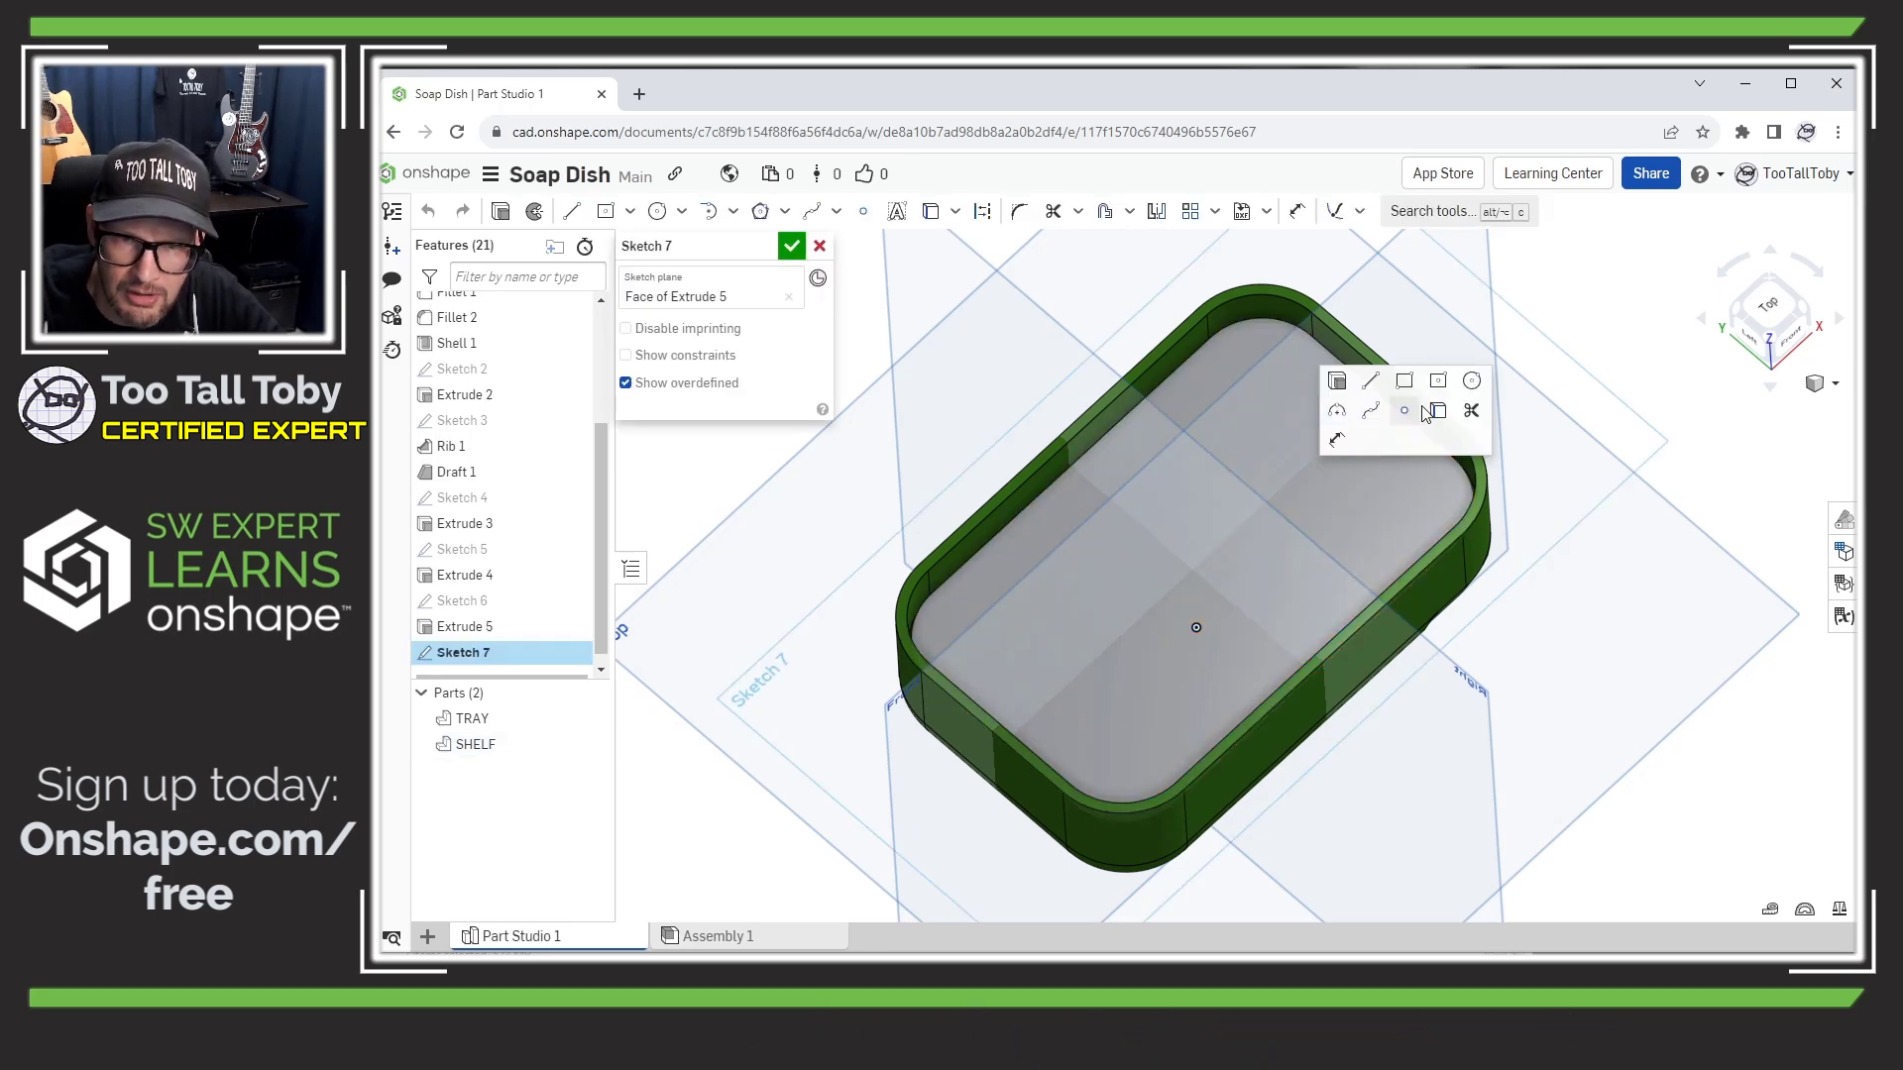
left_click(1473, 385)
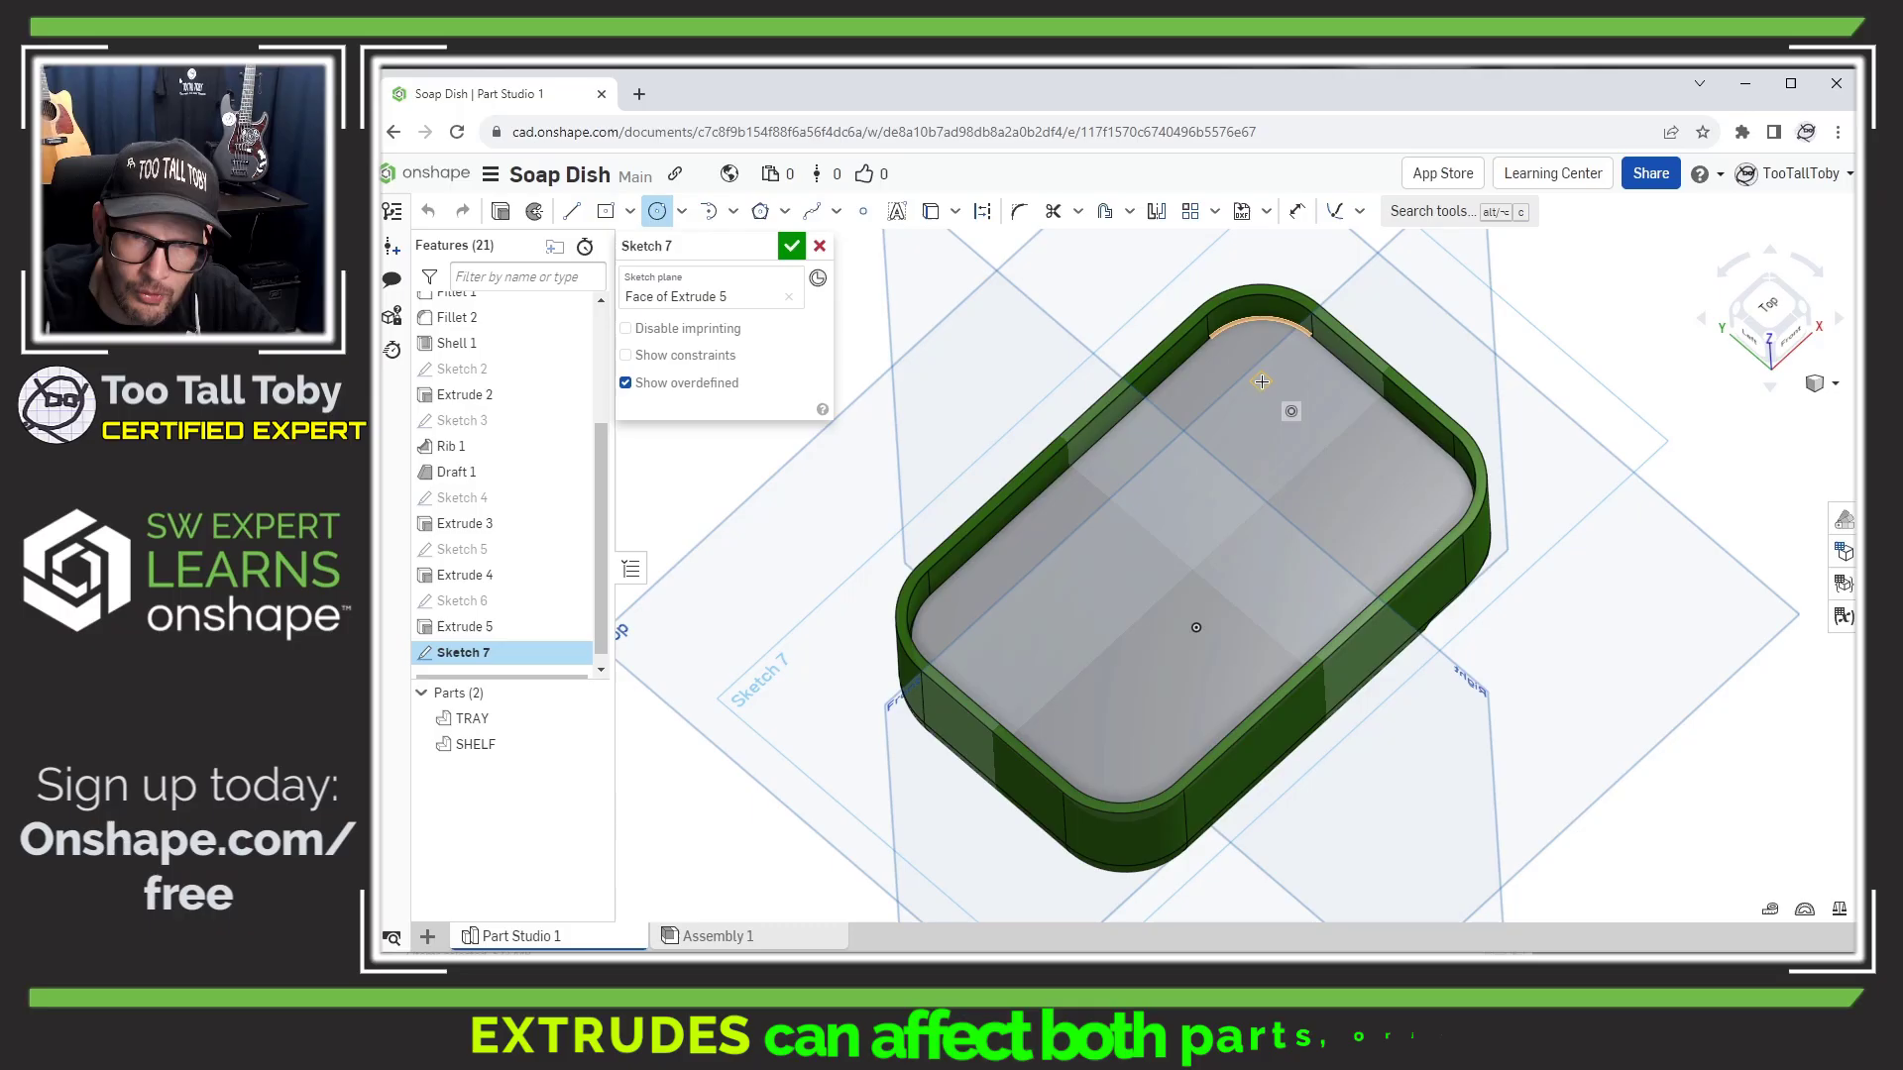
left_click(1261, 380)
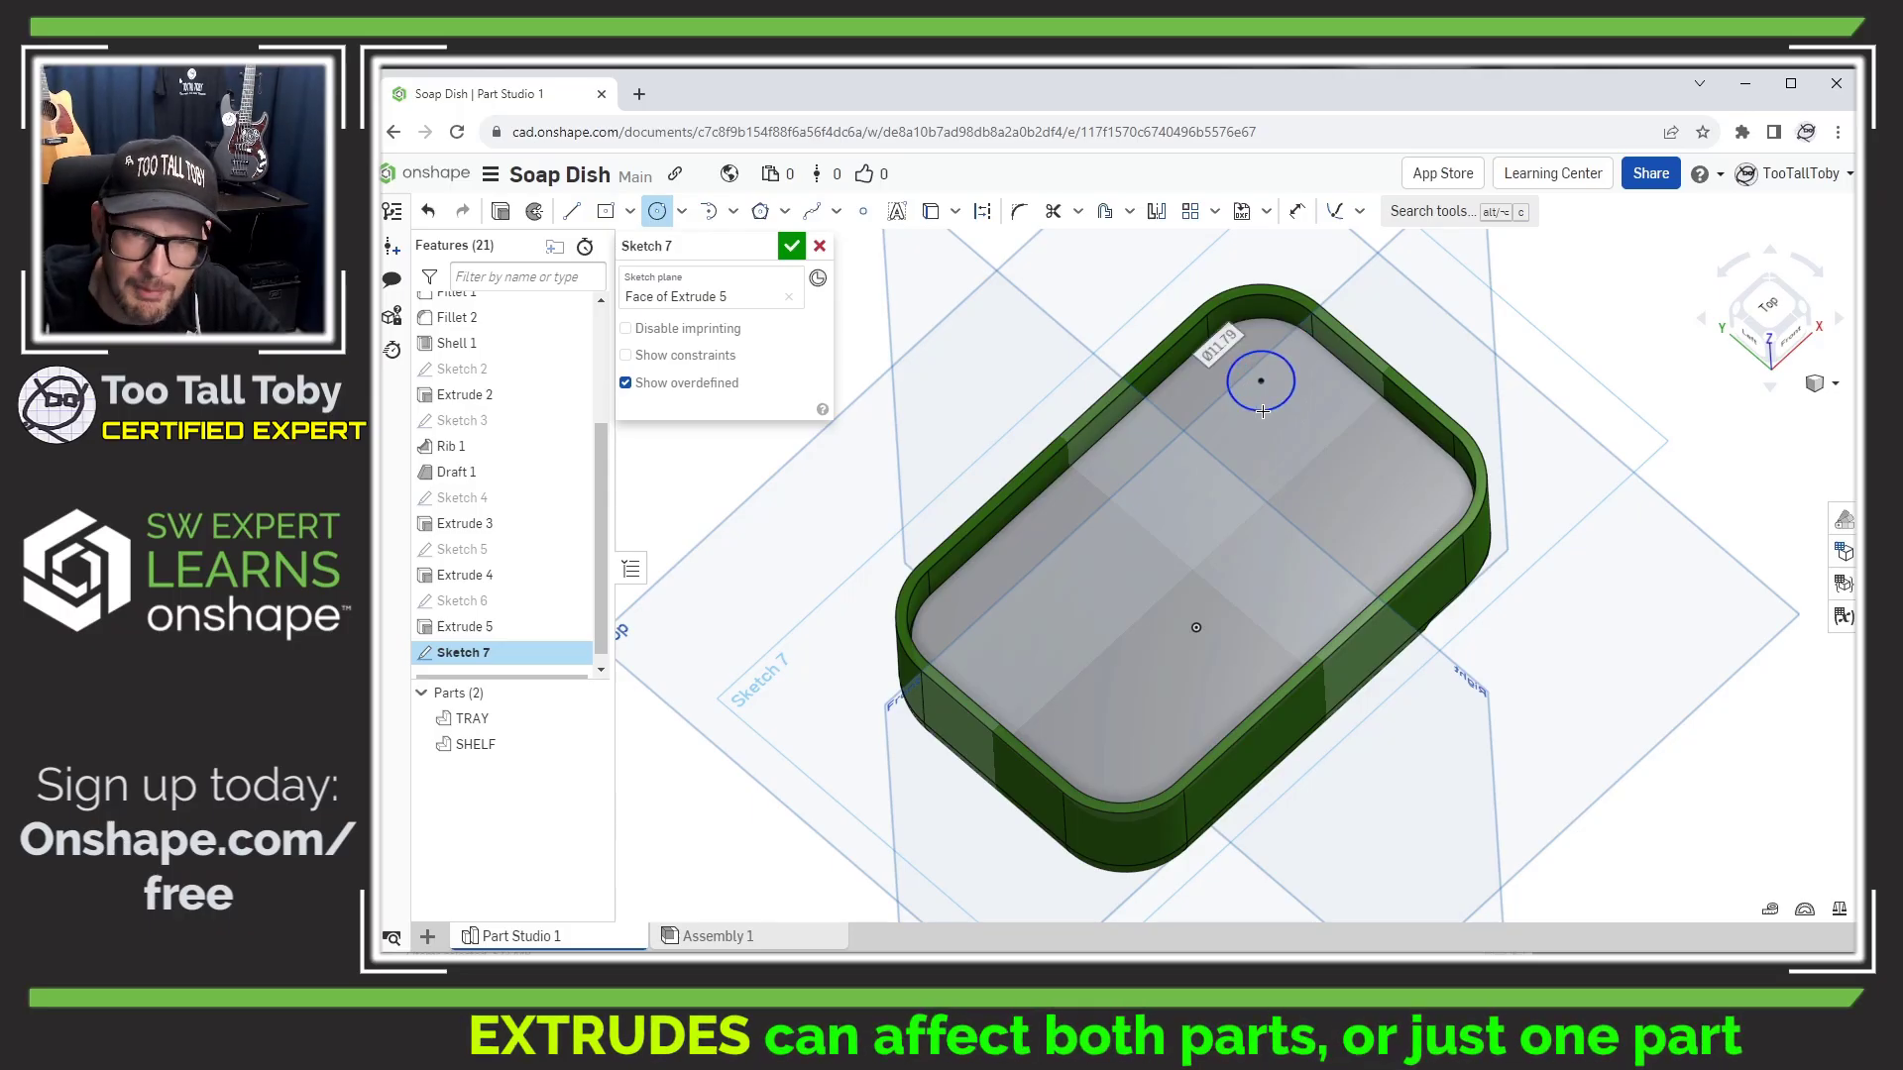
type("12")
key("Return")
Extrude the circle as a Through all removal cut.
key("s")
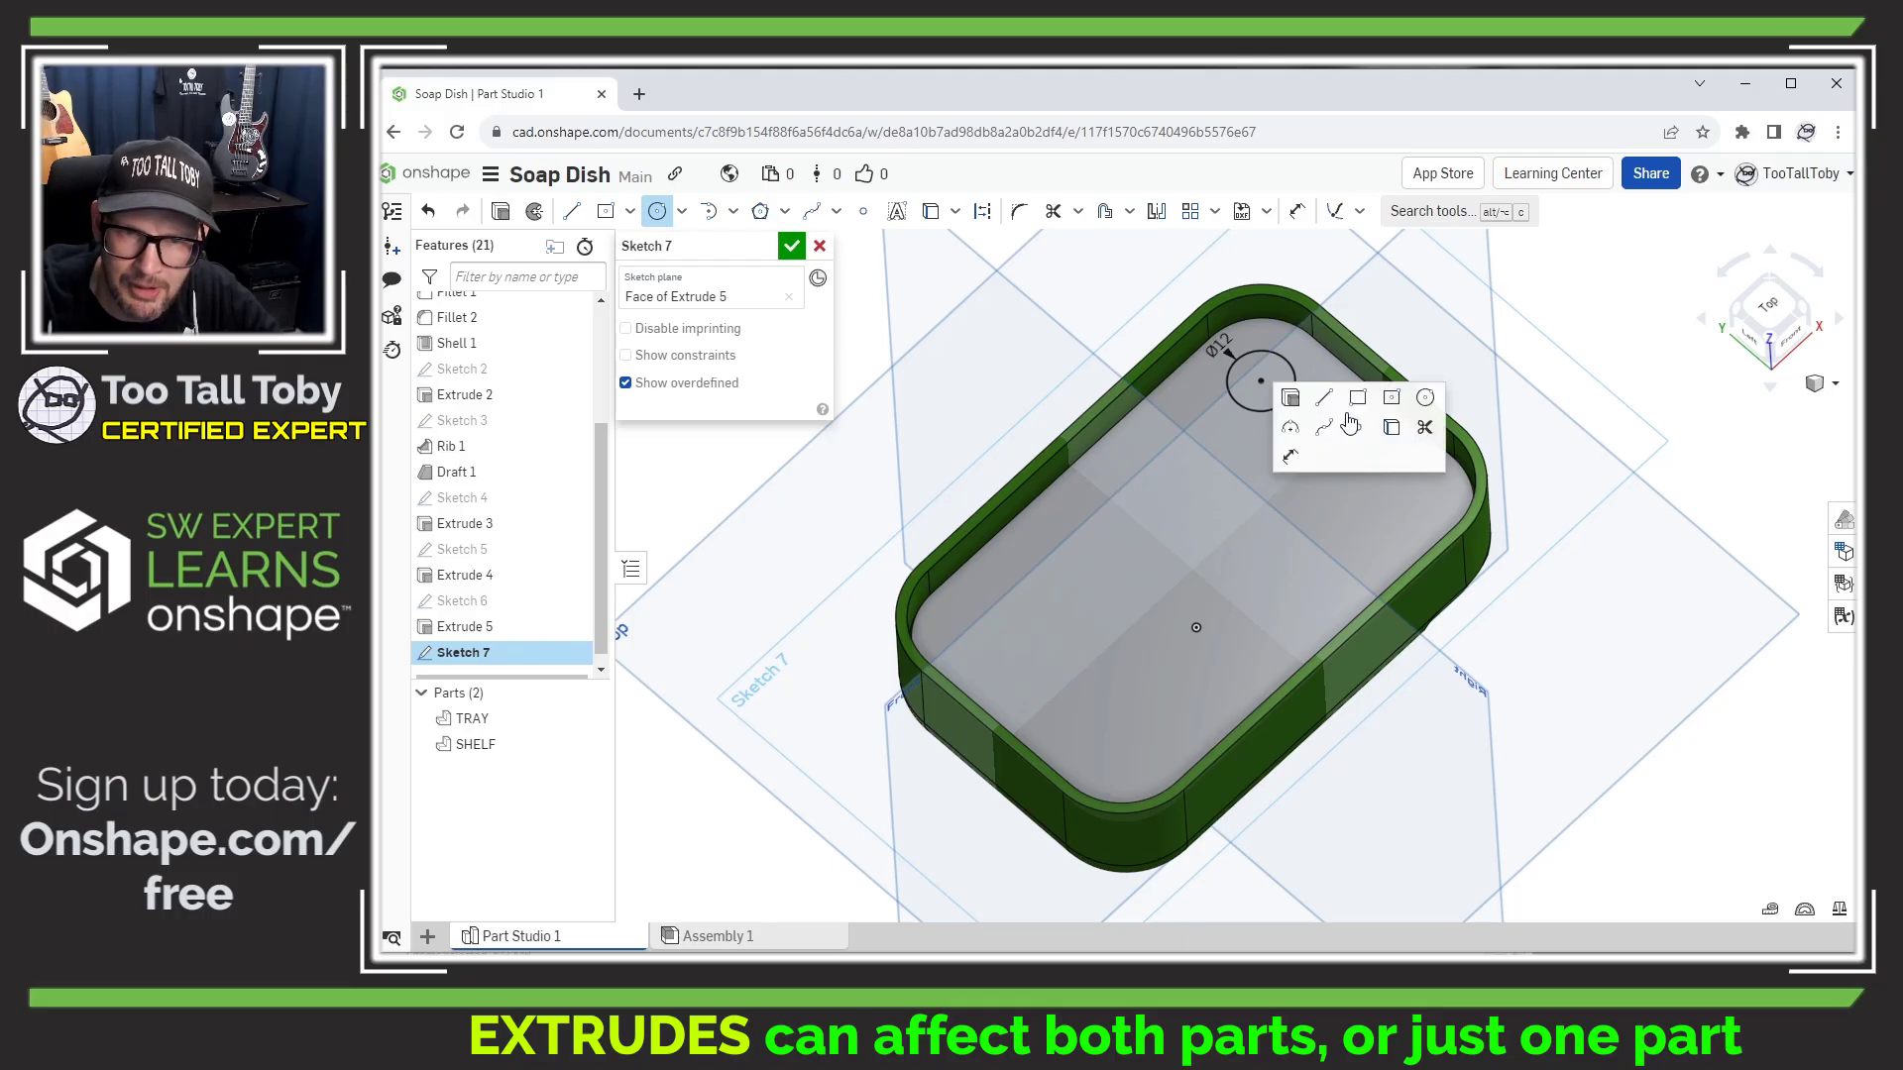
left_click(1290, 399)
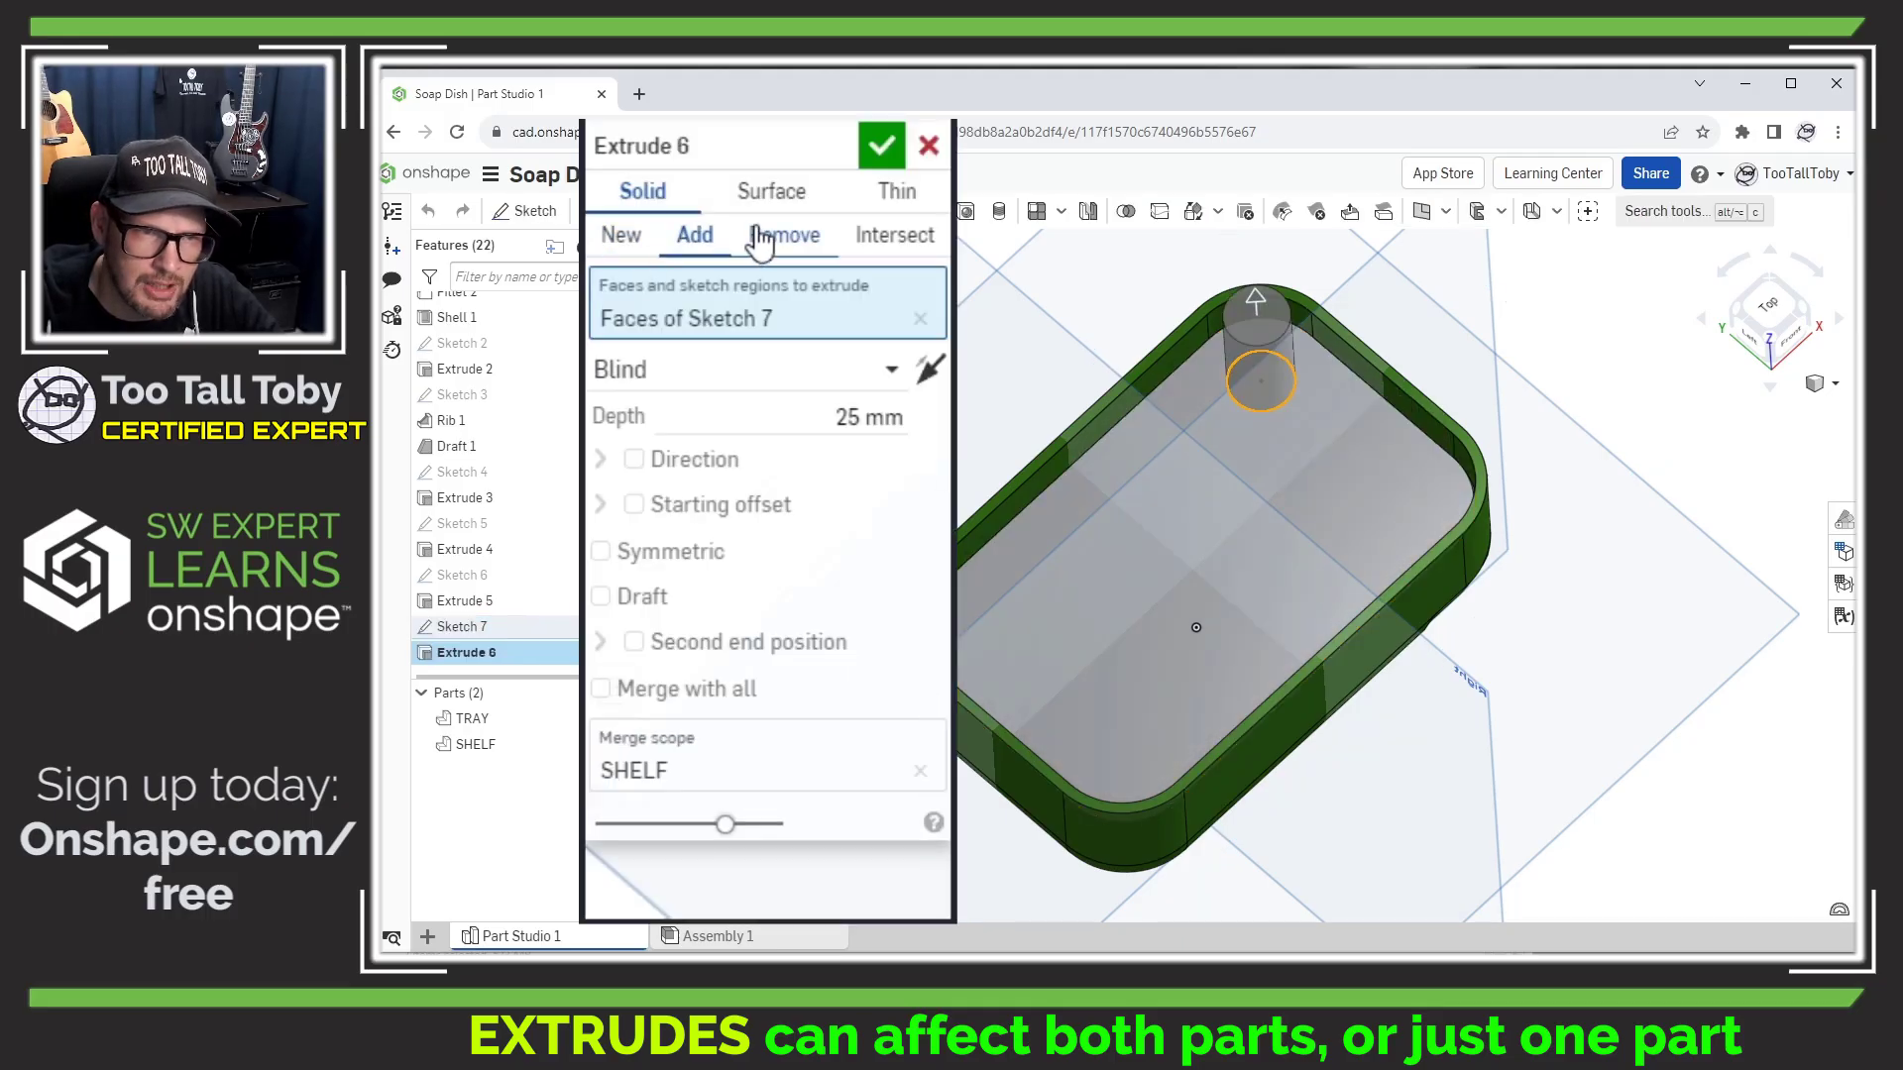
left_click(783, 235)
left_click(892, 370)
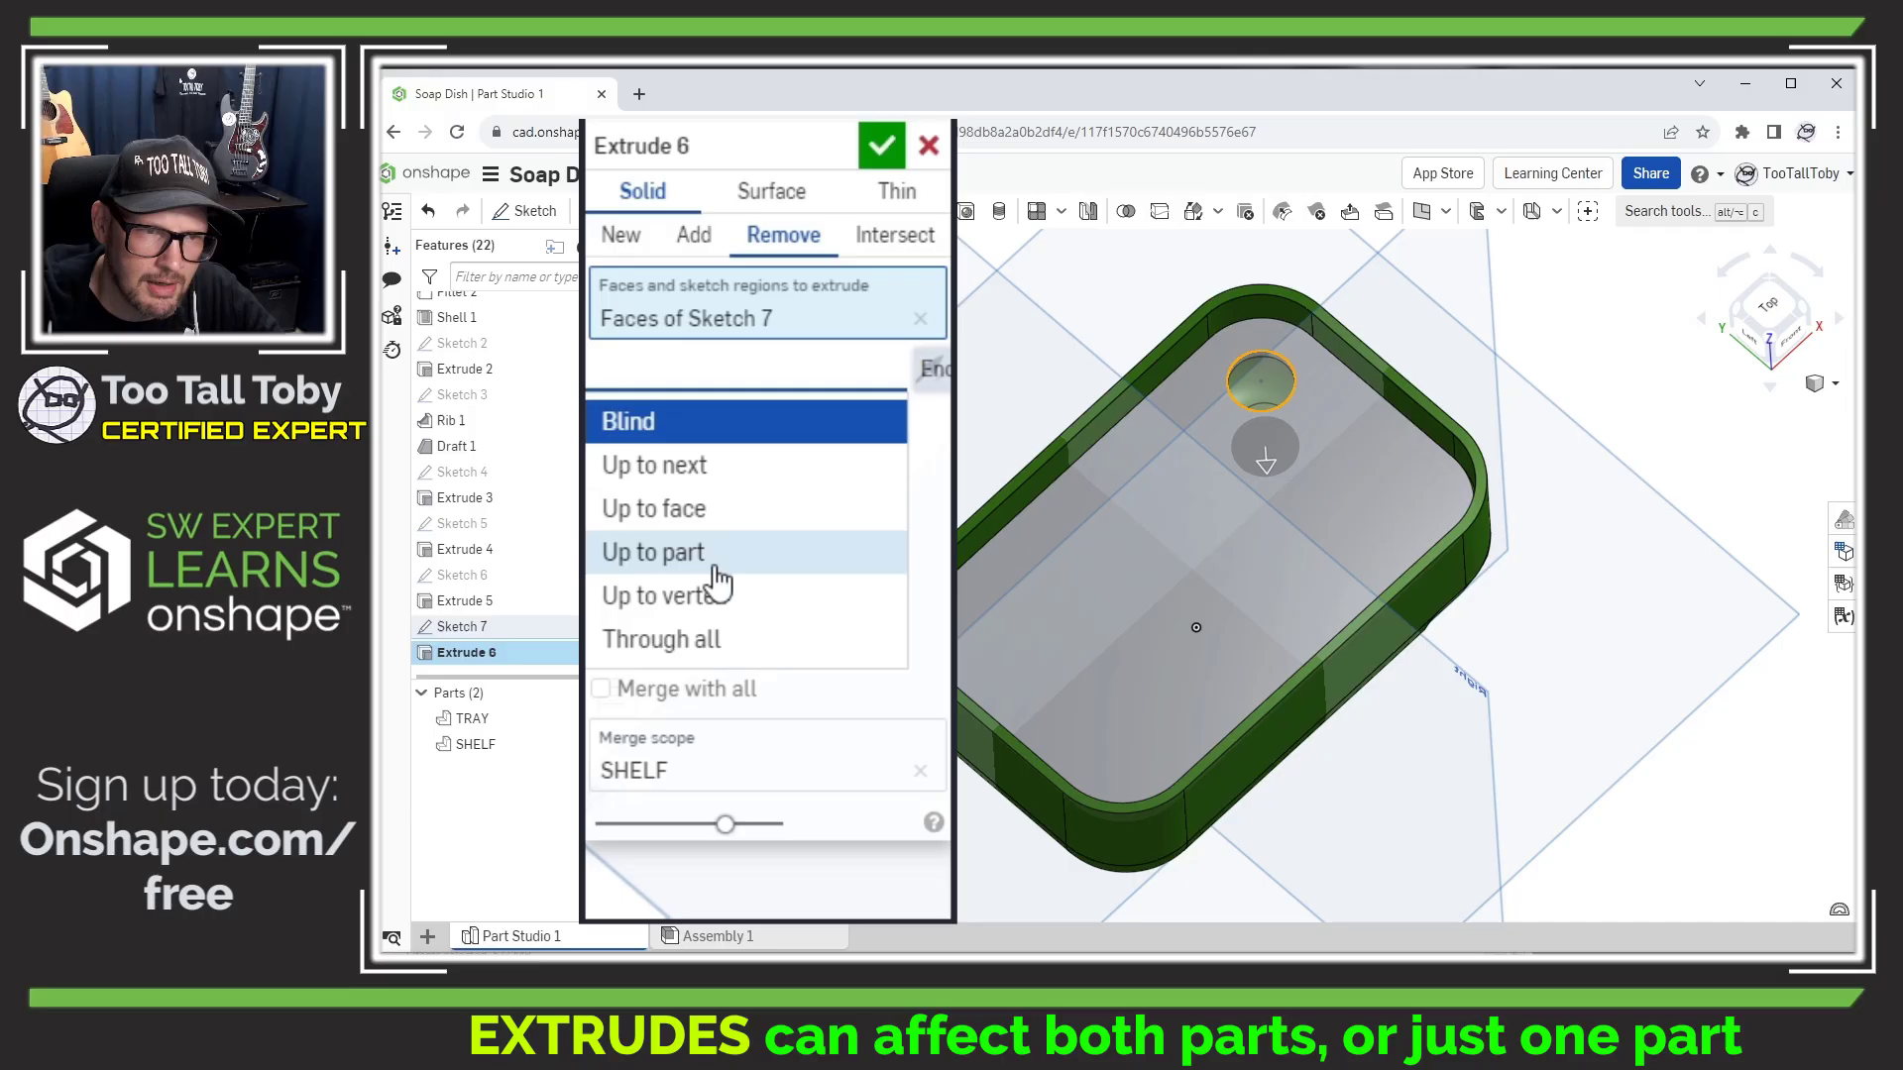
left_click(684, 639)
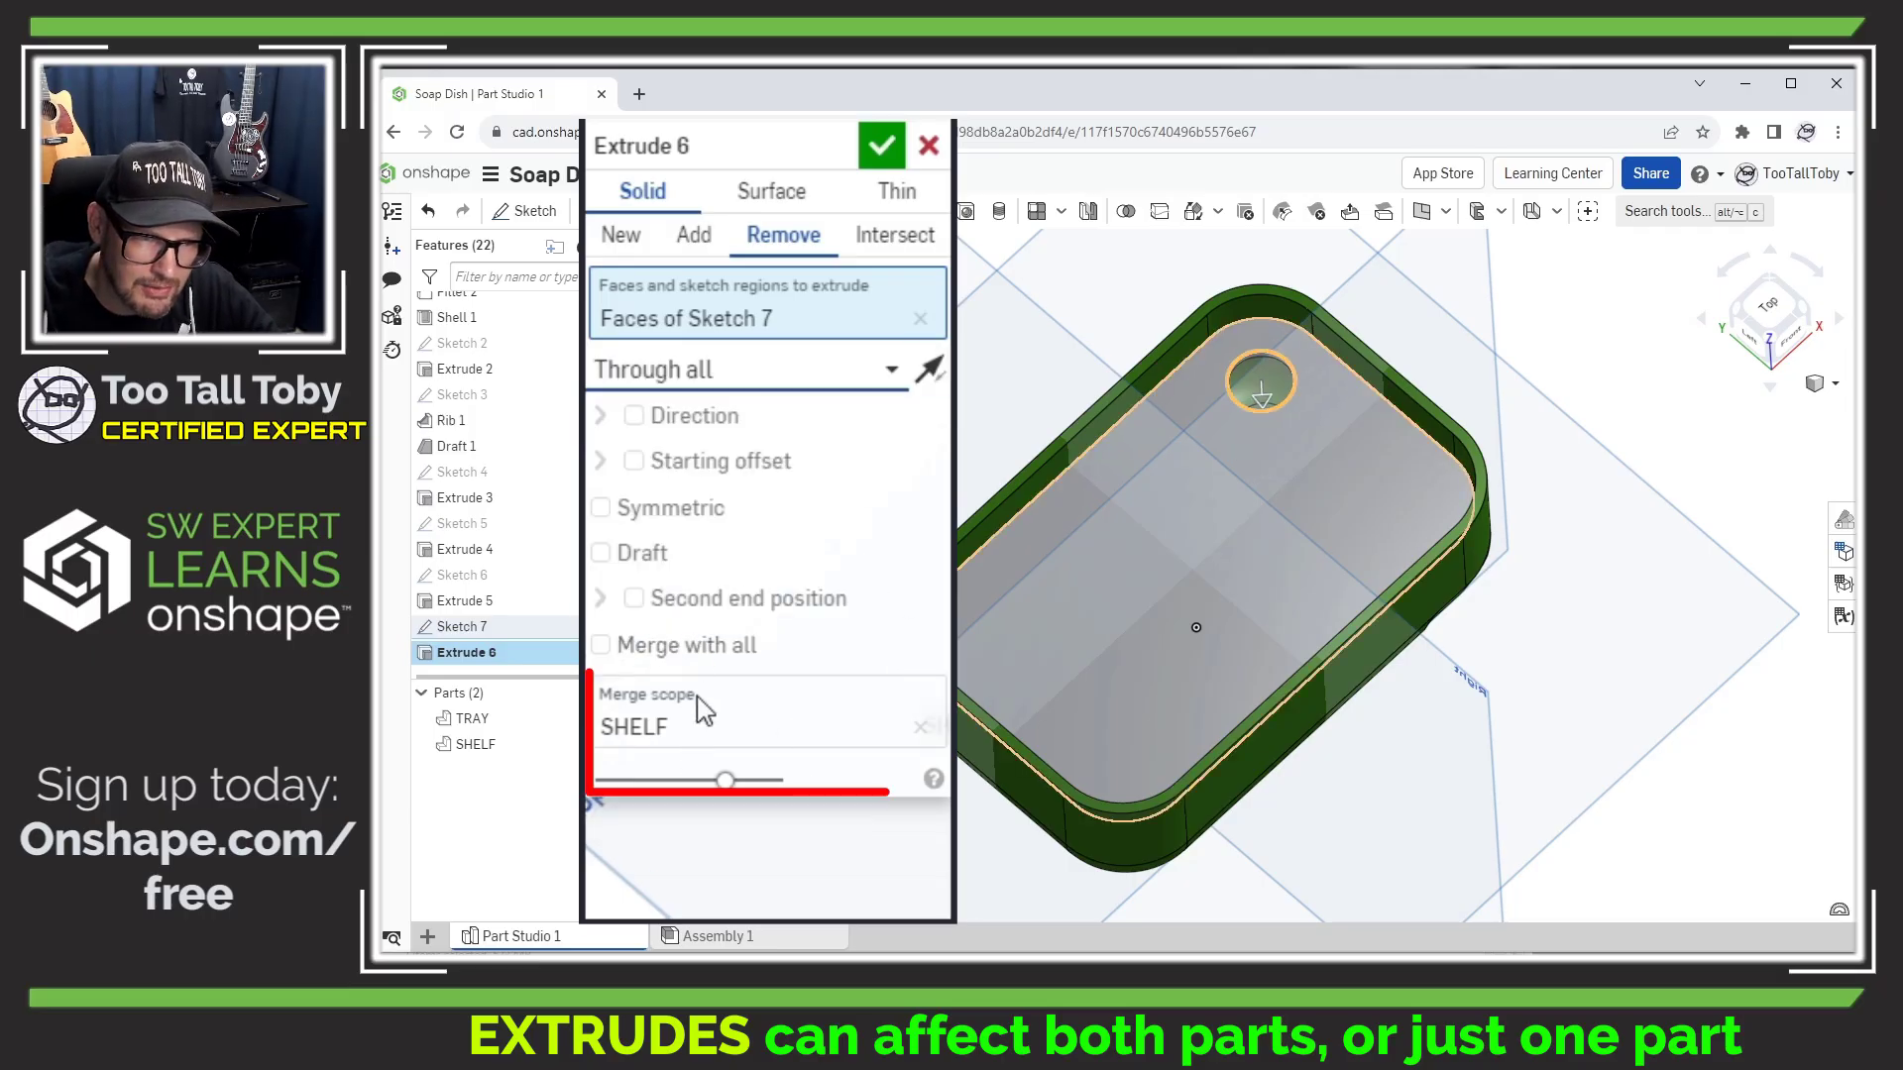
left_click(673, 739)
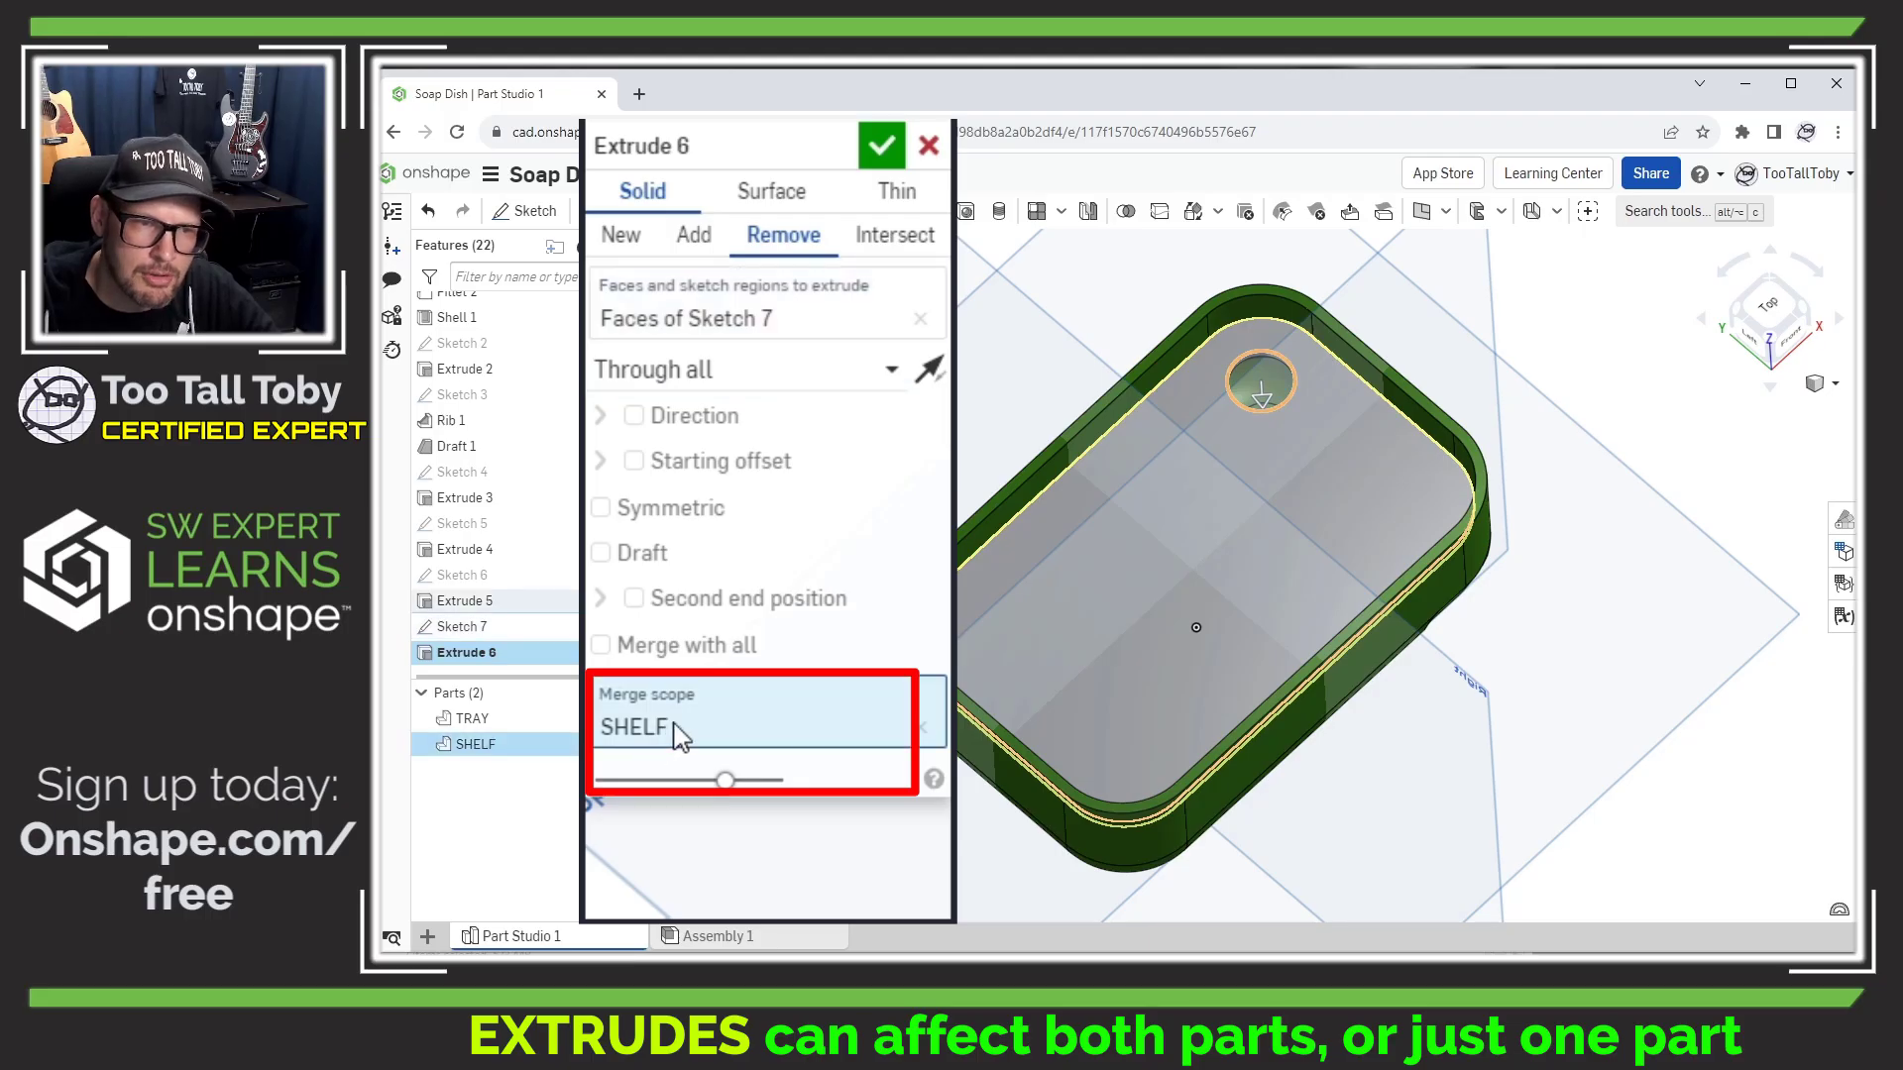
Try adding TRAY to the cut's merge scope, then limit it back to SHELF only.
right_click_drag(999, 486, 1187, 448)
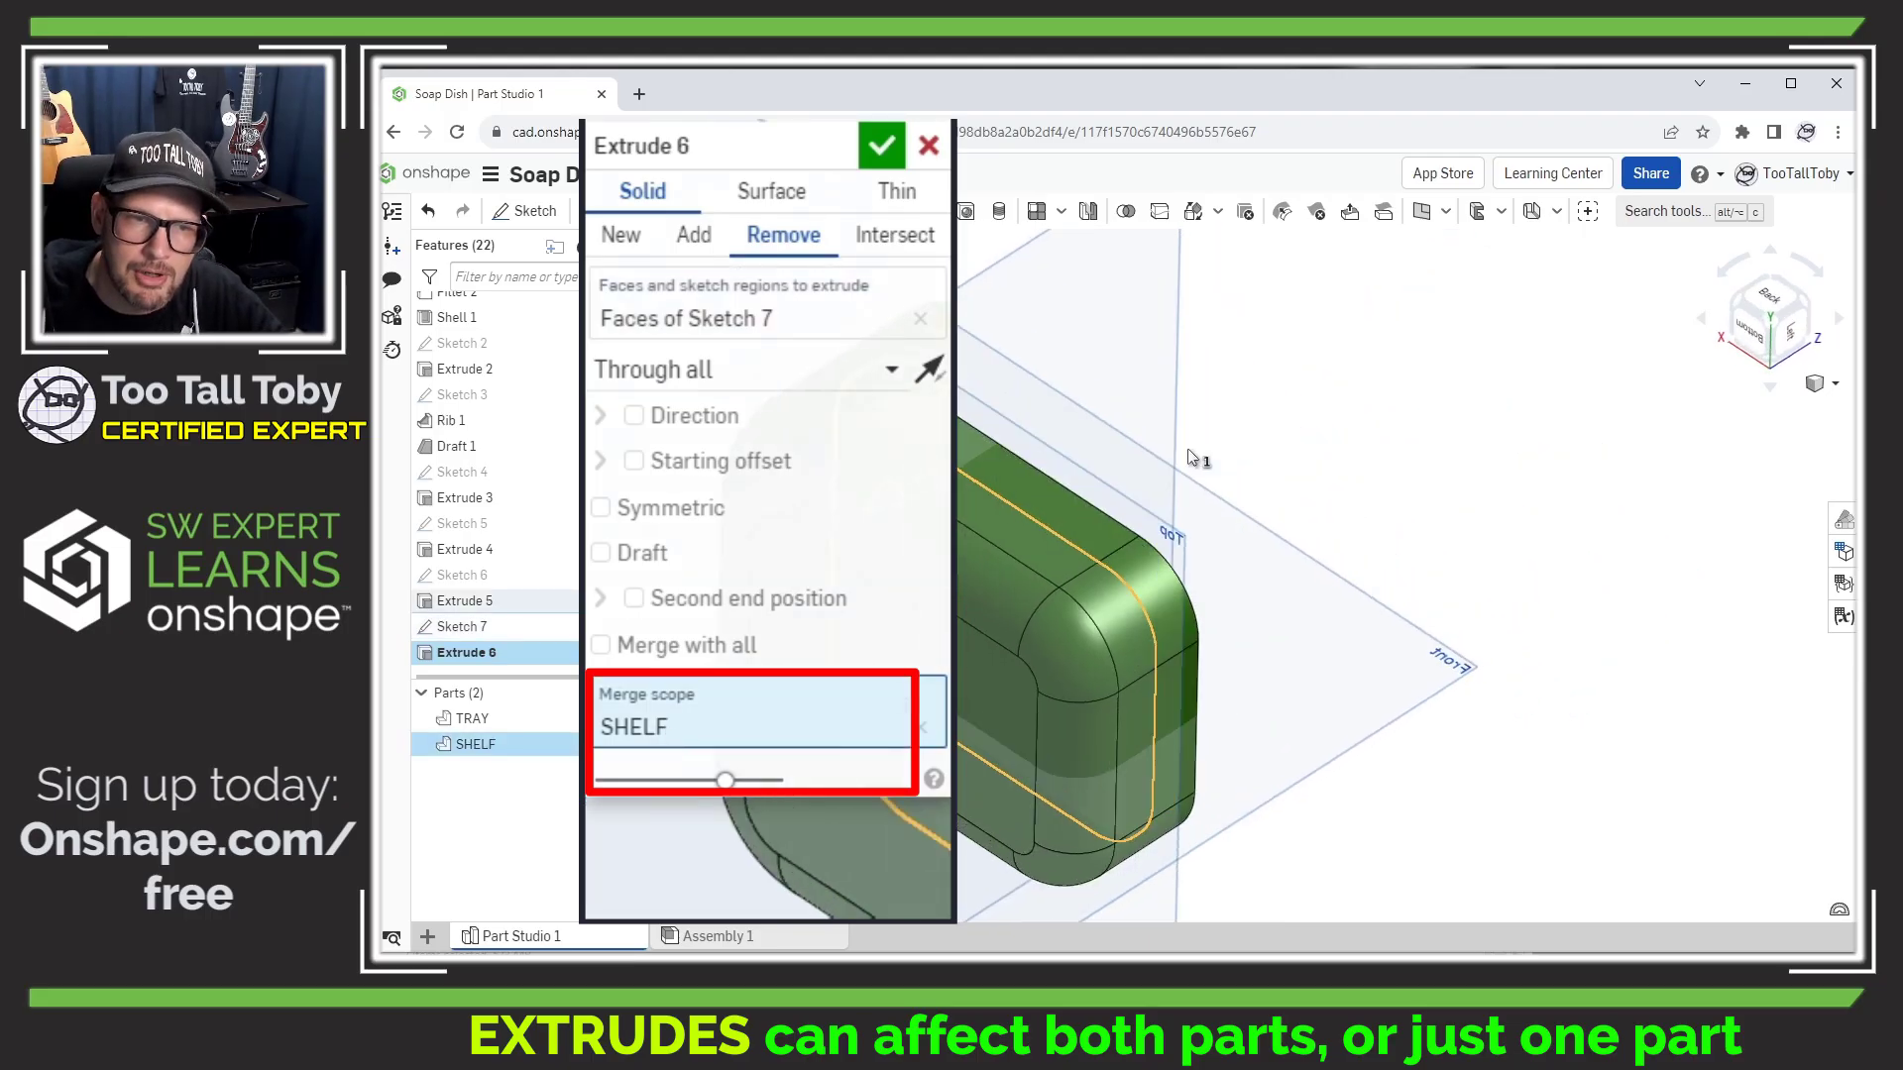
right_click_drag(1058, 591, 1192, 521)
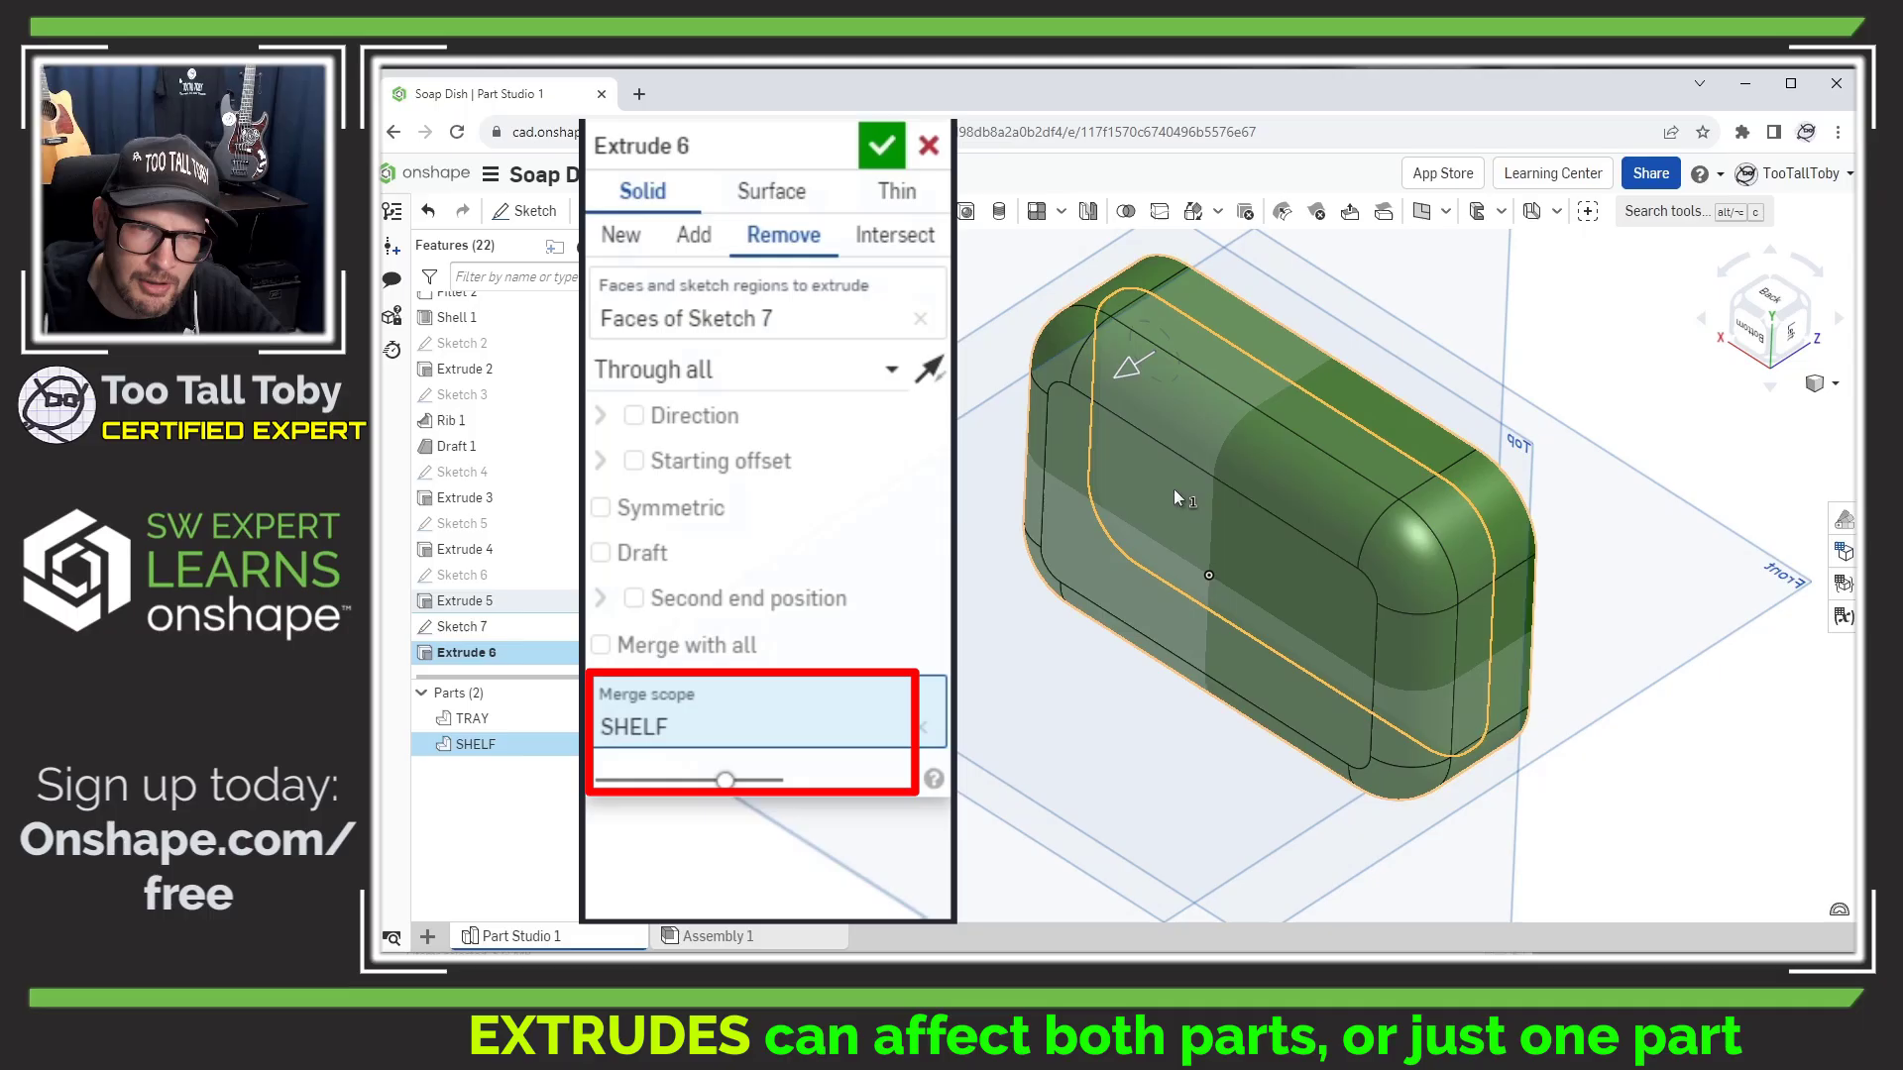
left_click(1175, 493)
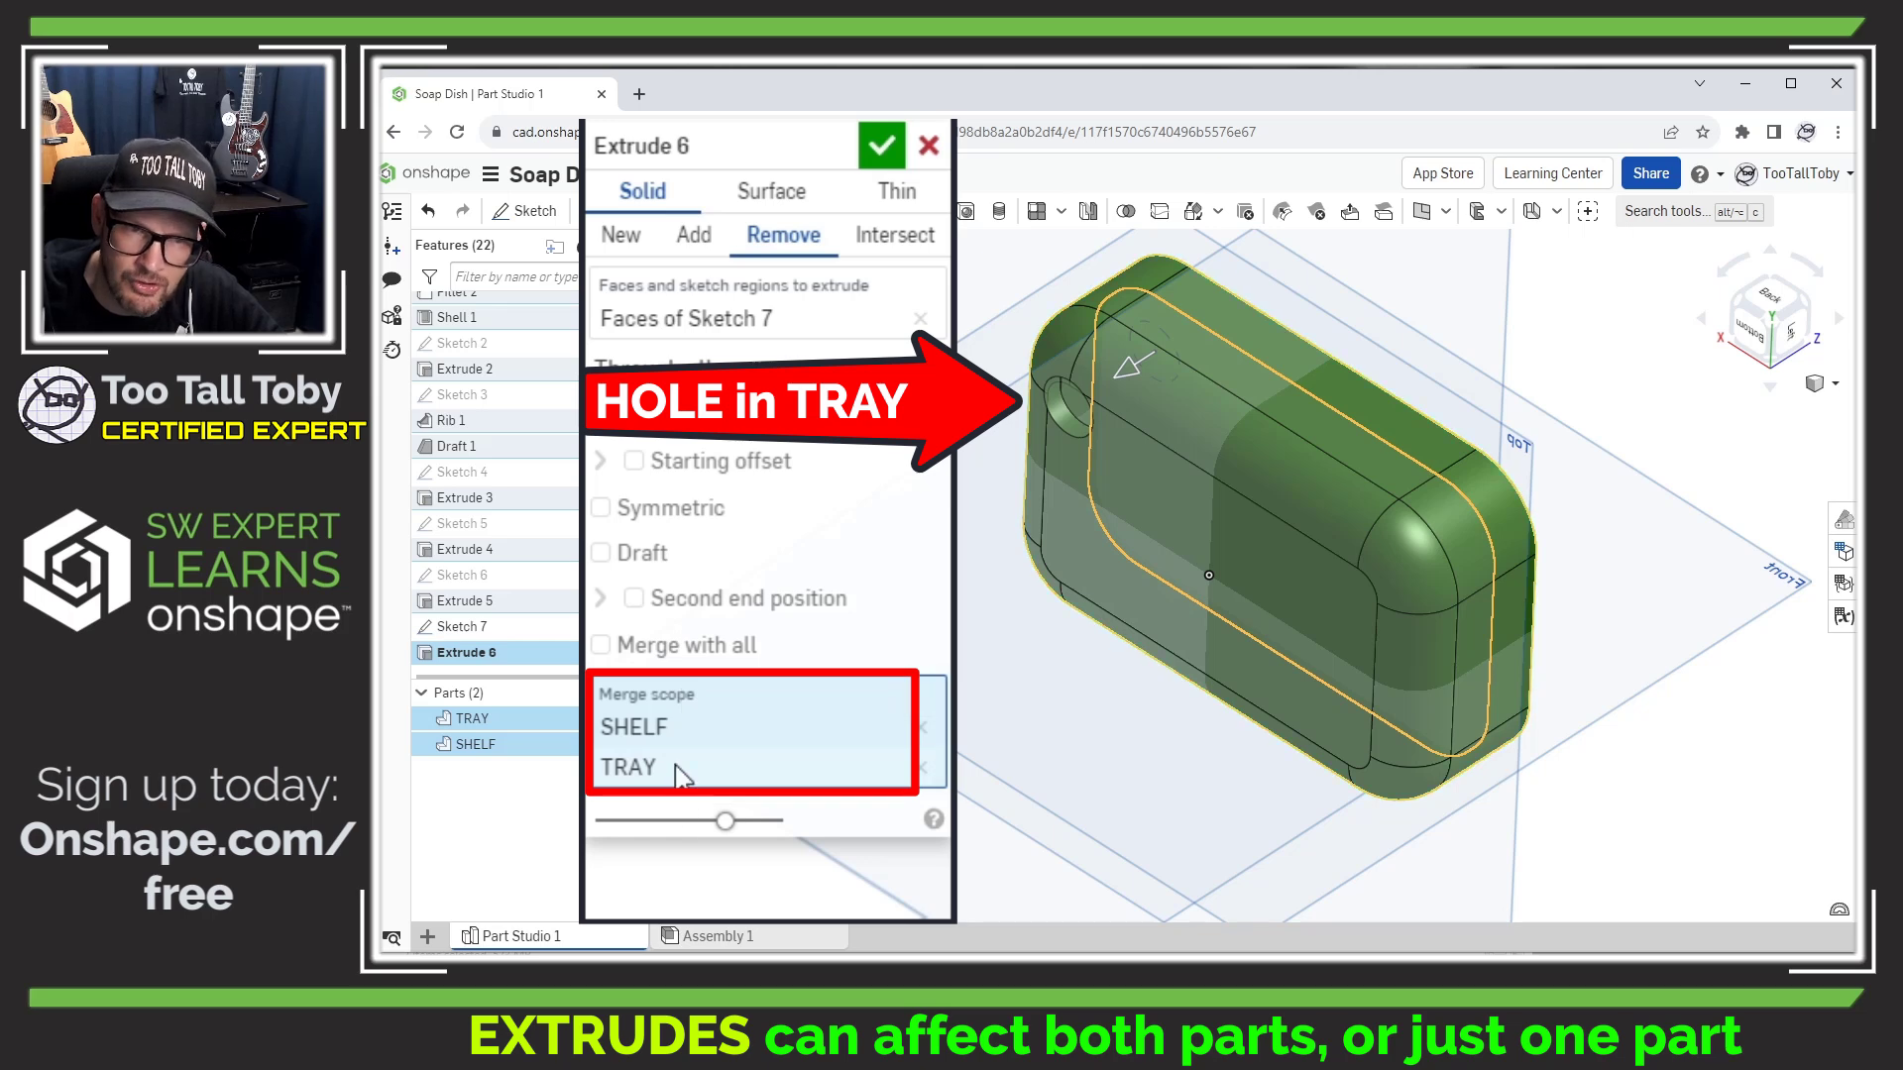
left_click(1144, 497)
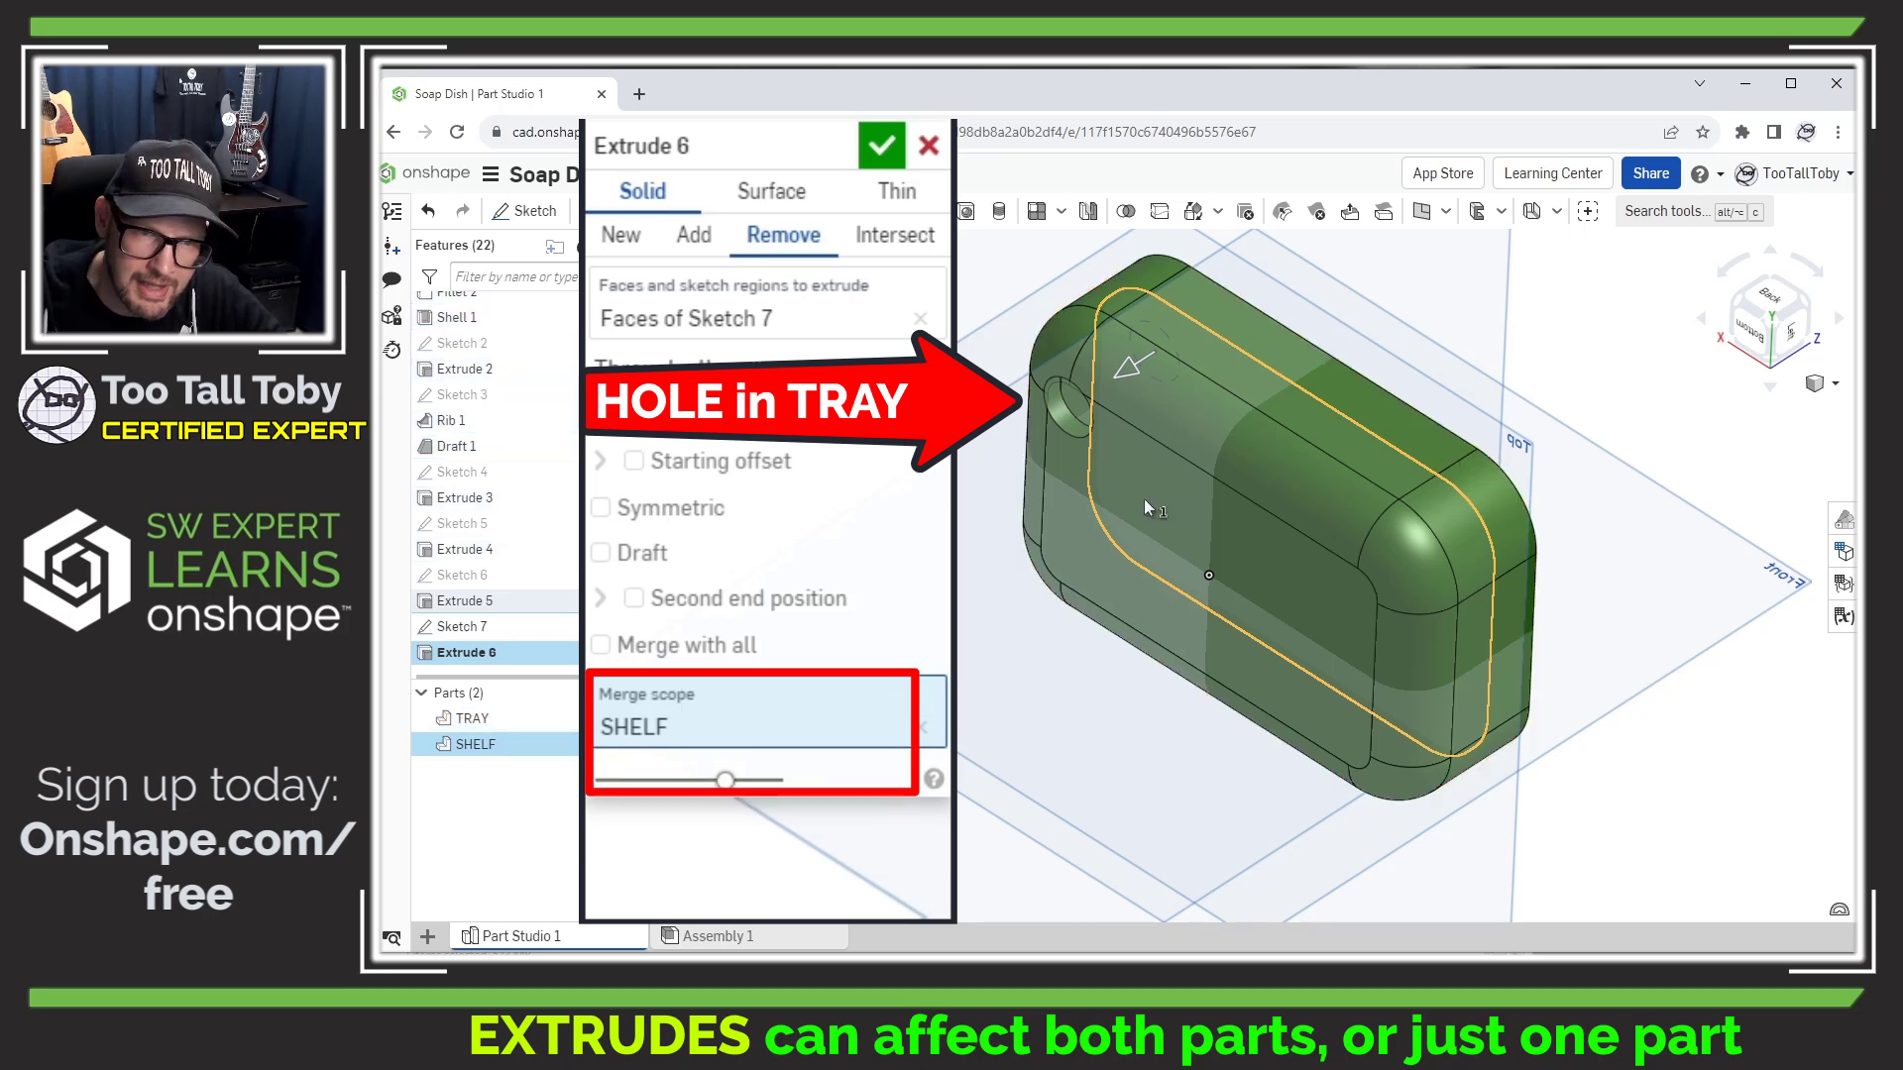
right_click_drag(1262, 382, 1340, 396)
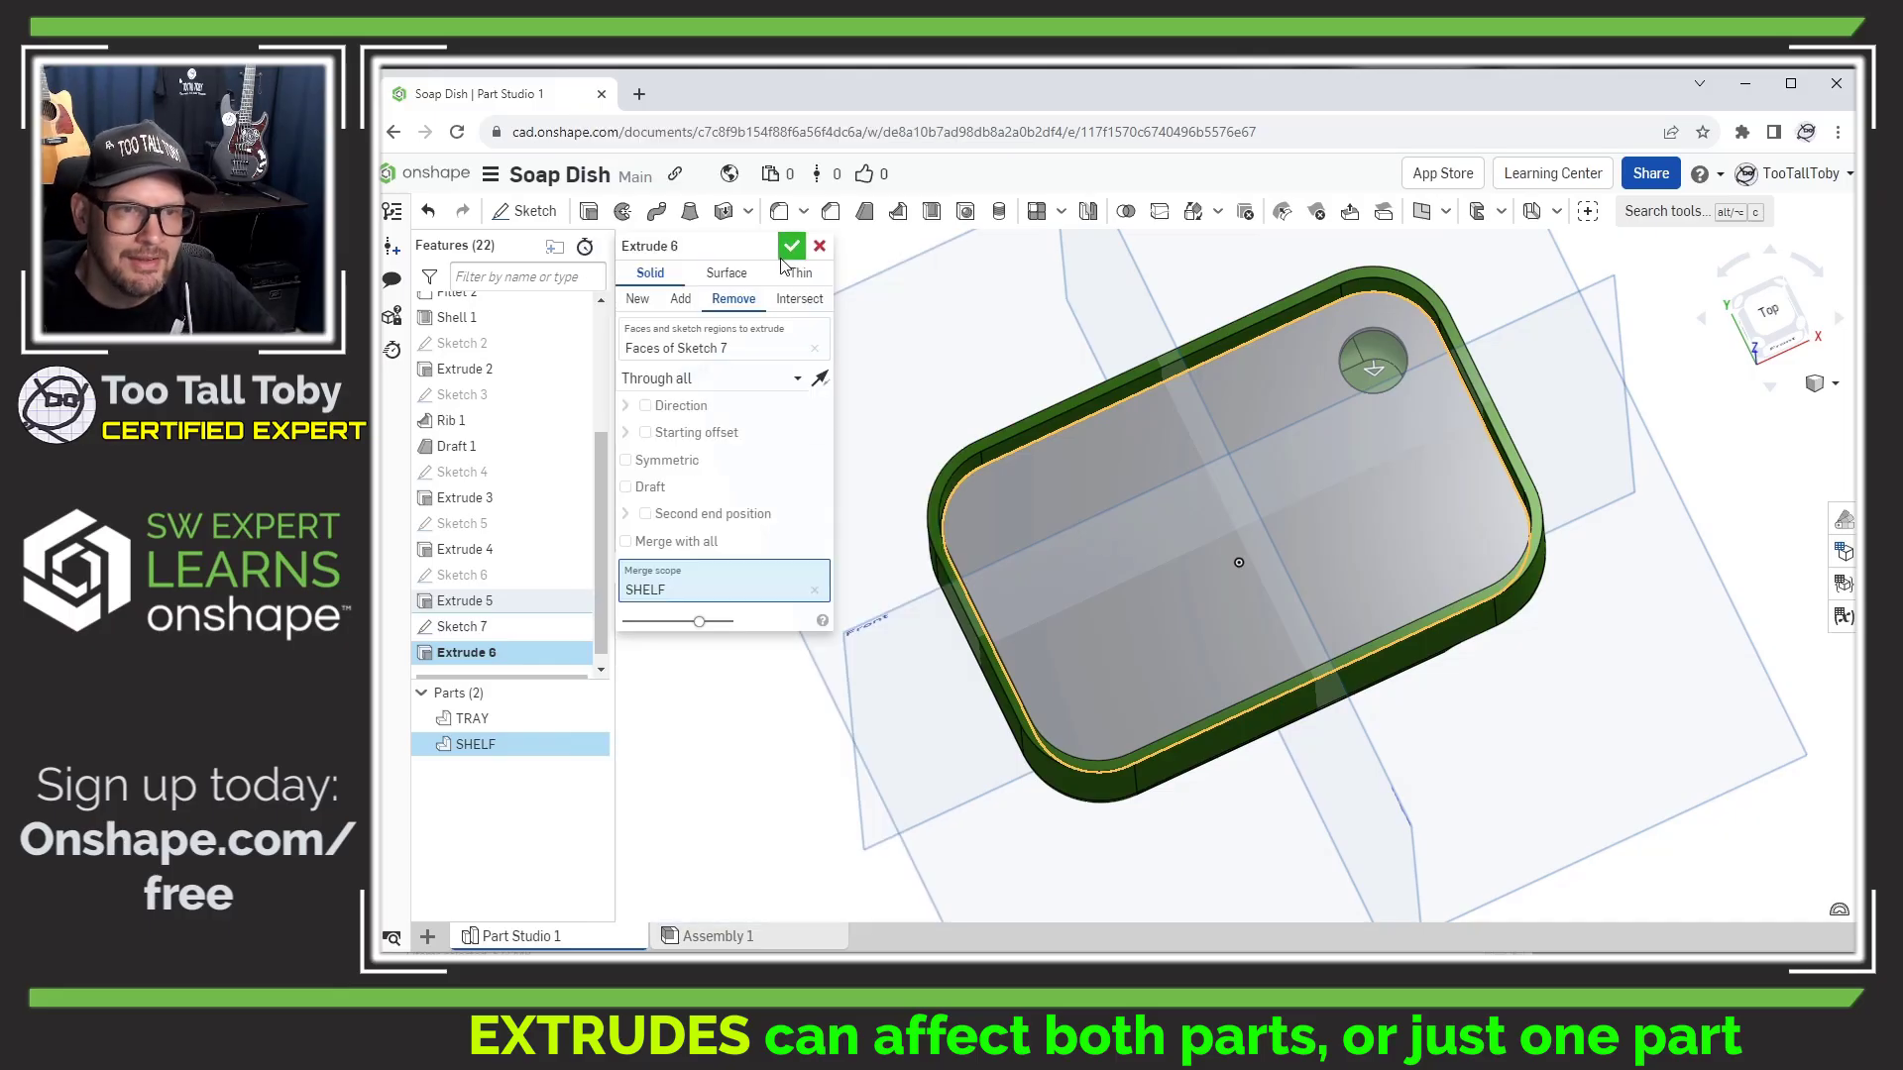
Commit the shelf hole cut (Extrude 6) and switch to the empty Assembly 1.
key("Return")
right_click_drag(1253, 406, 1427, 545)
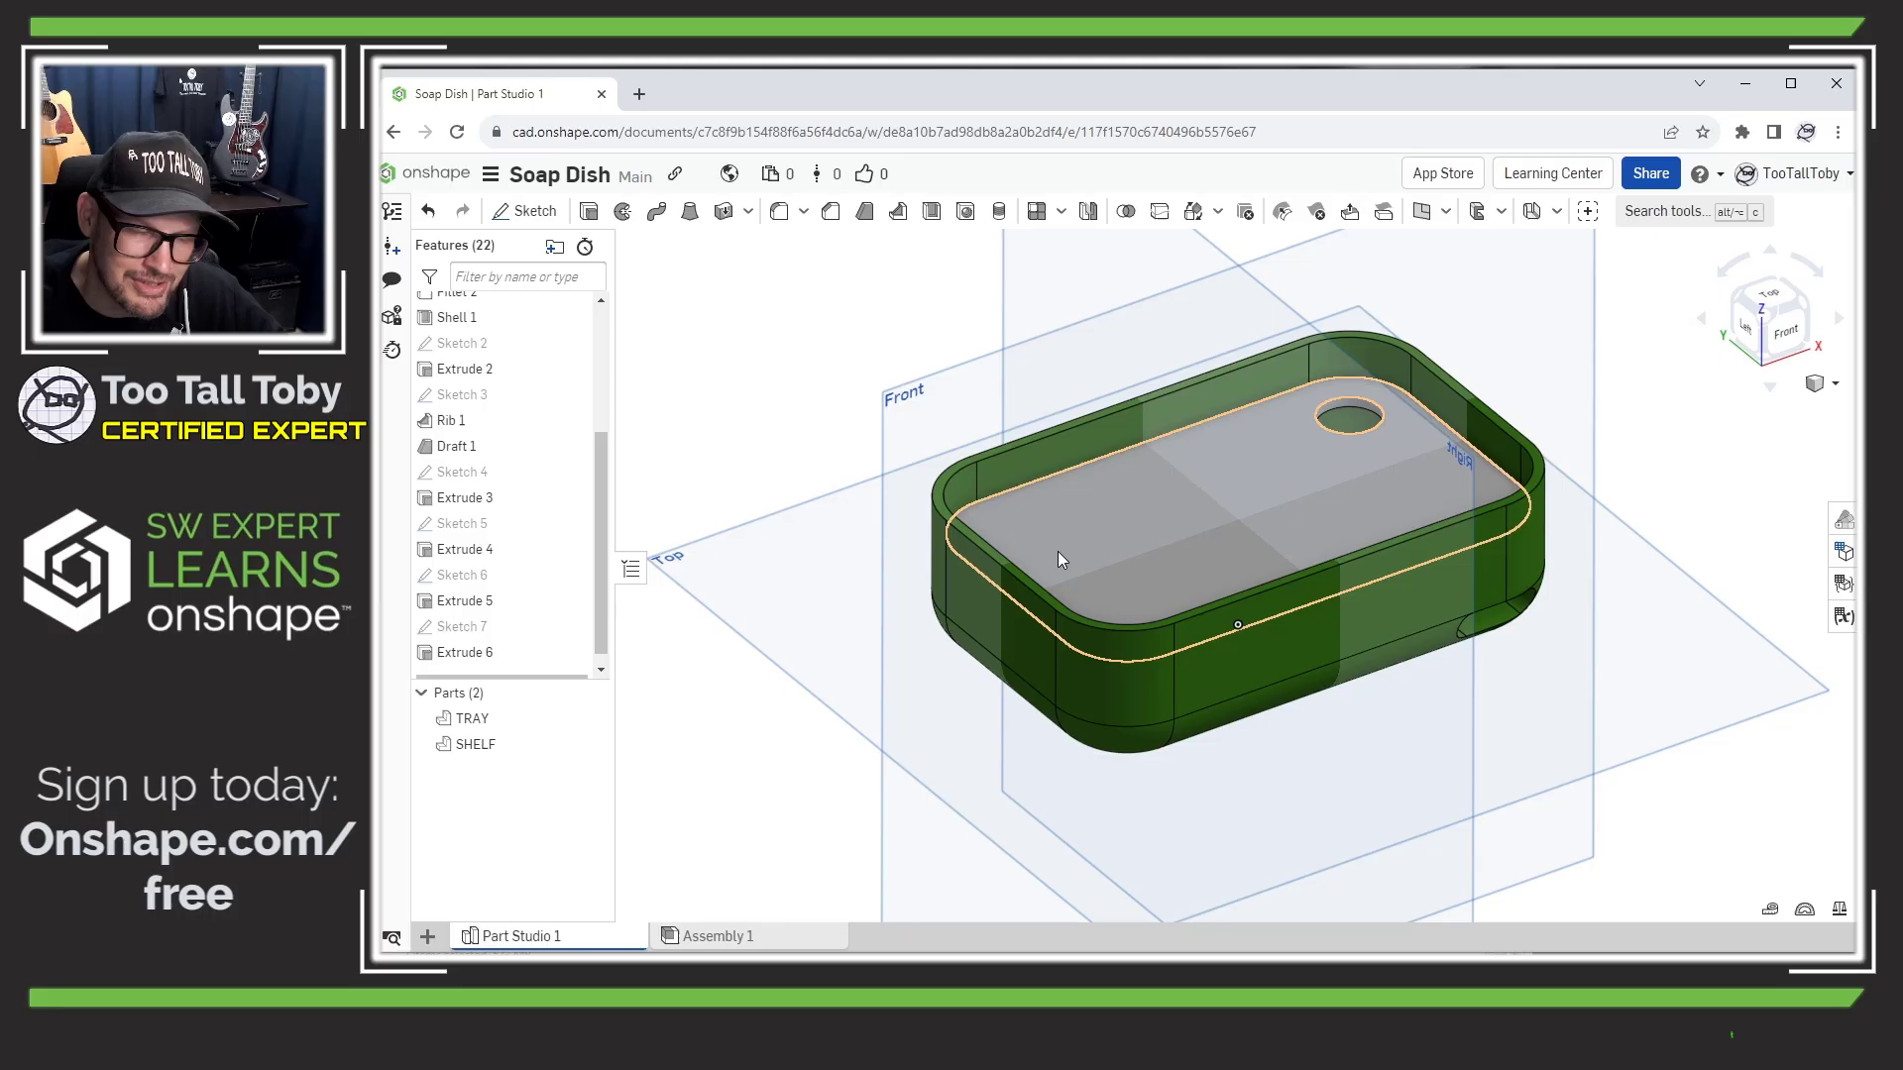
key("f")
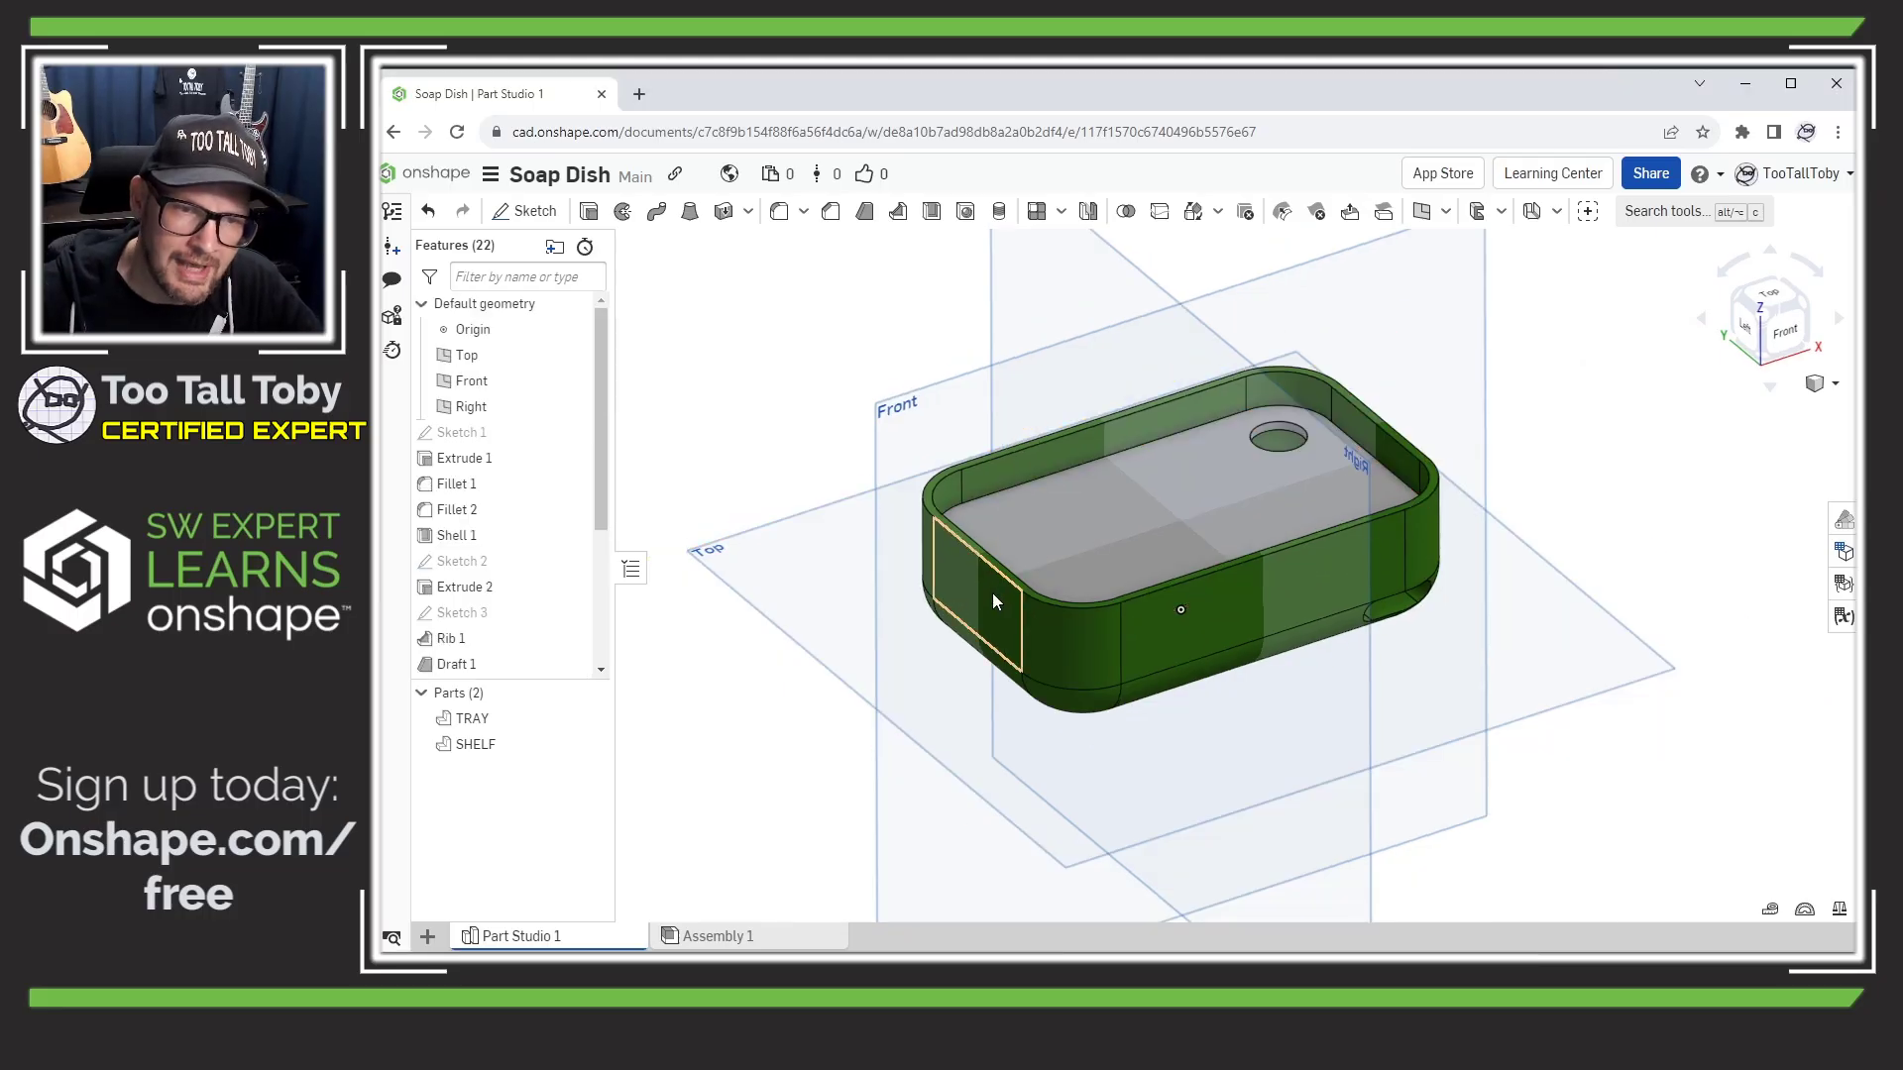
left_click_drag(991, 592, 781, 656)
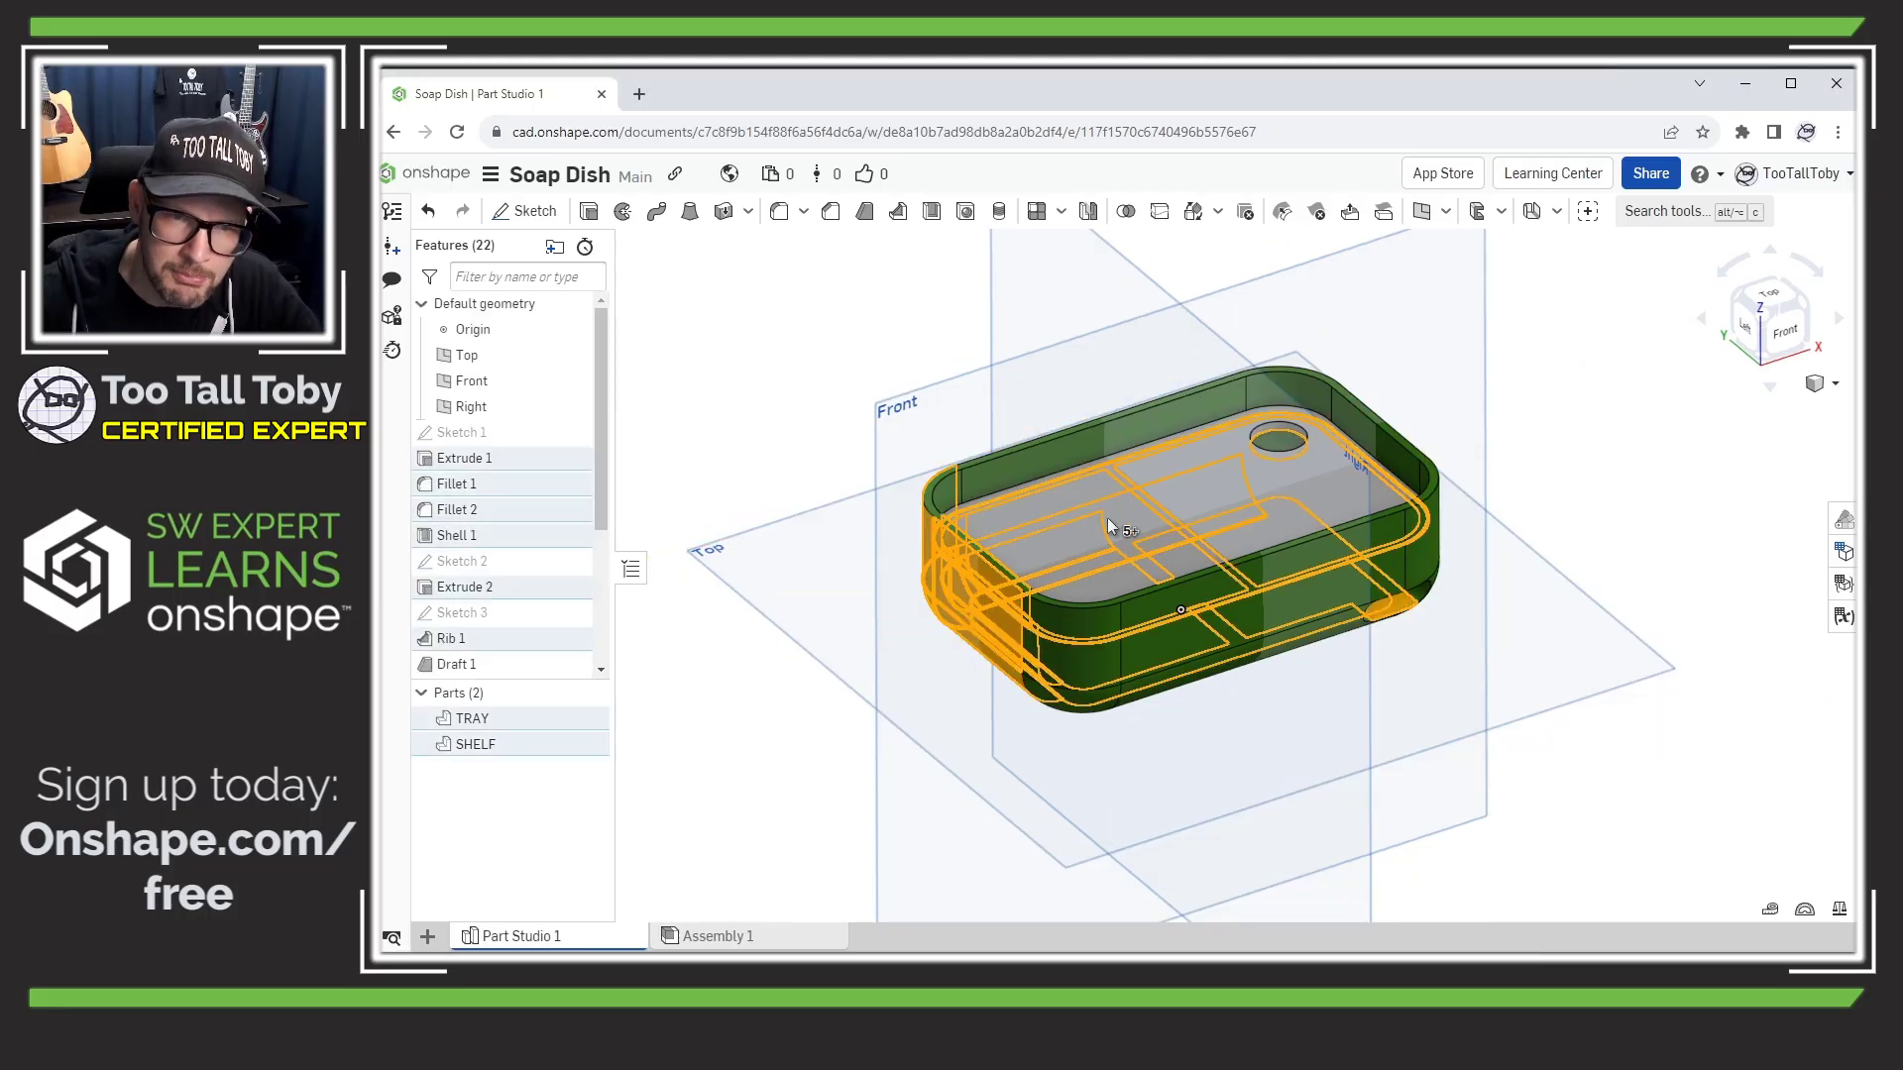
left_click(865, 332)
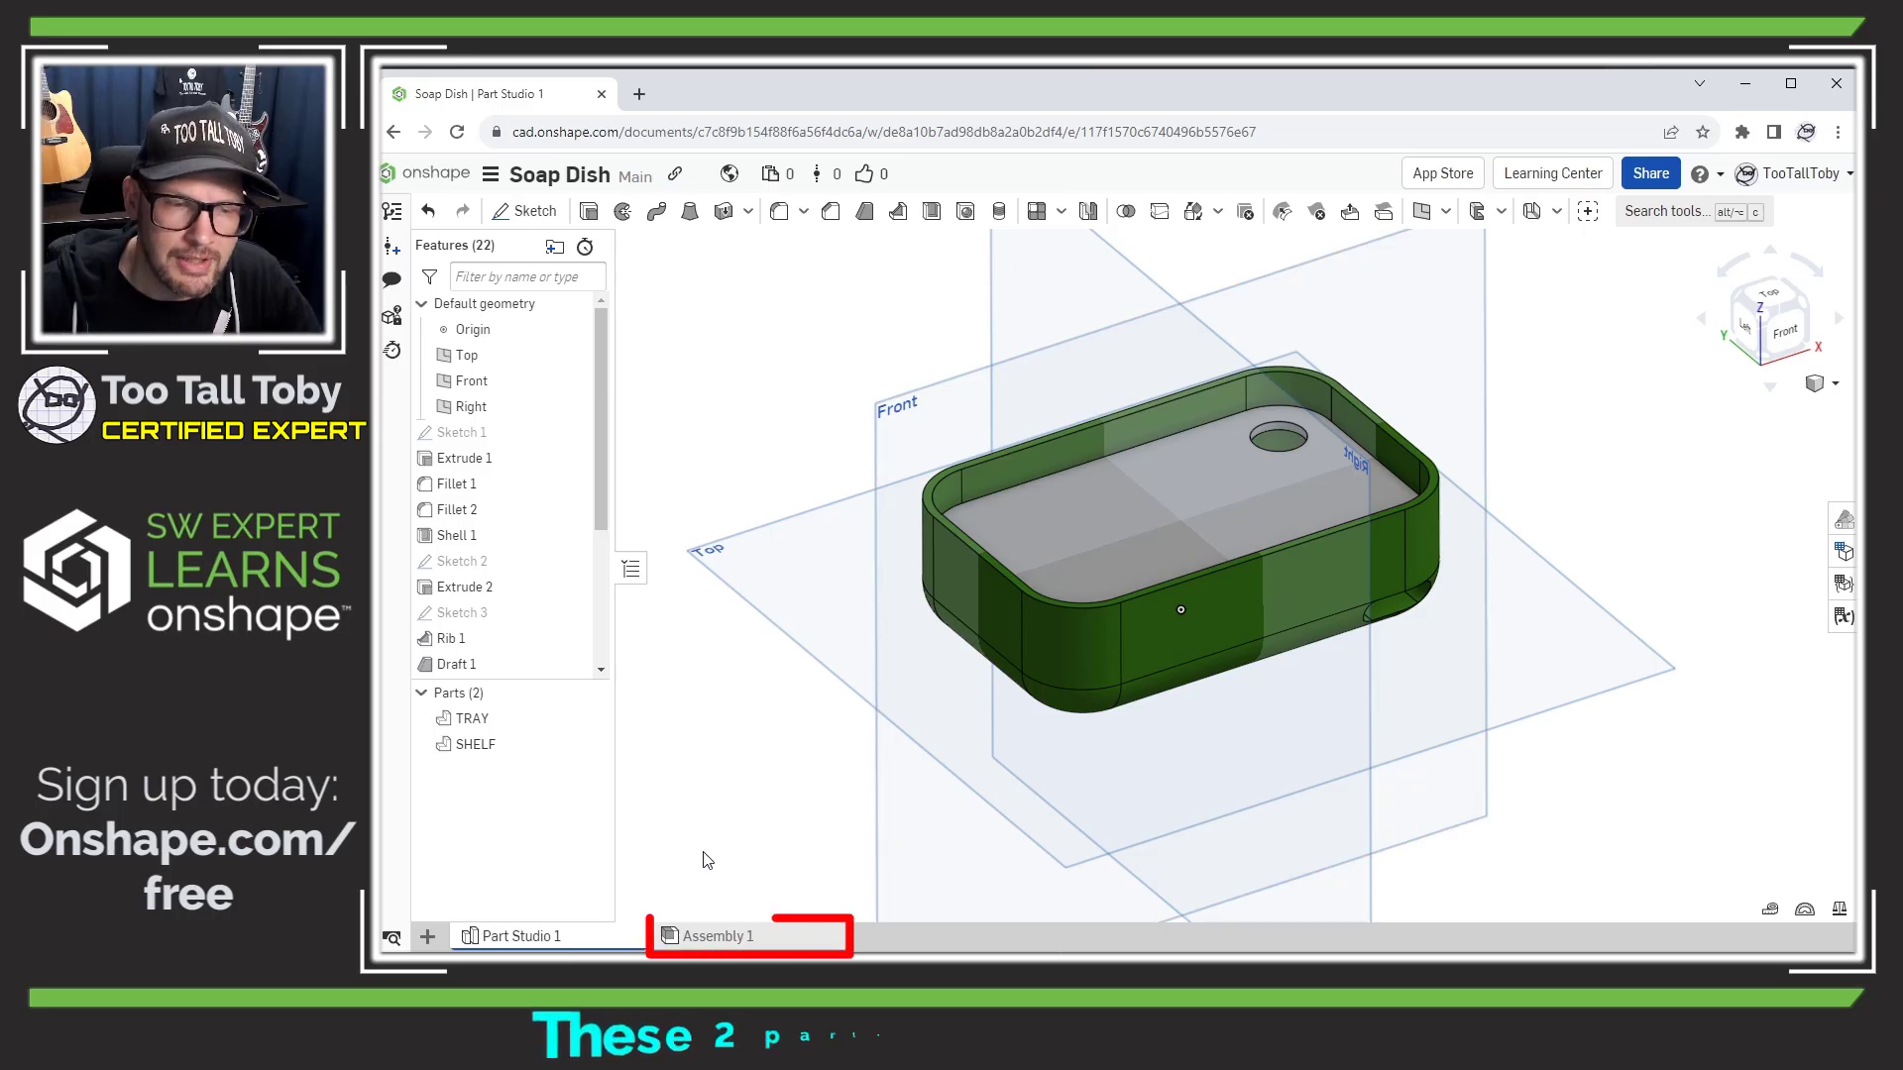
left_click(739, 939)
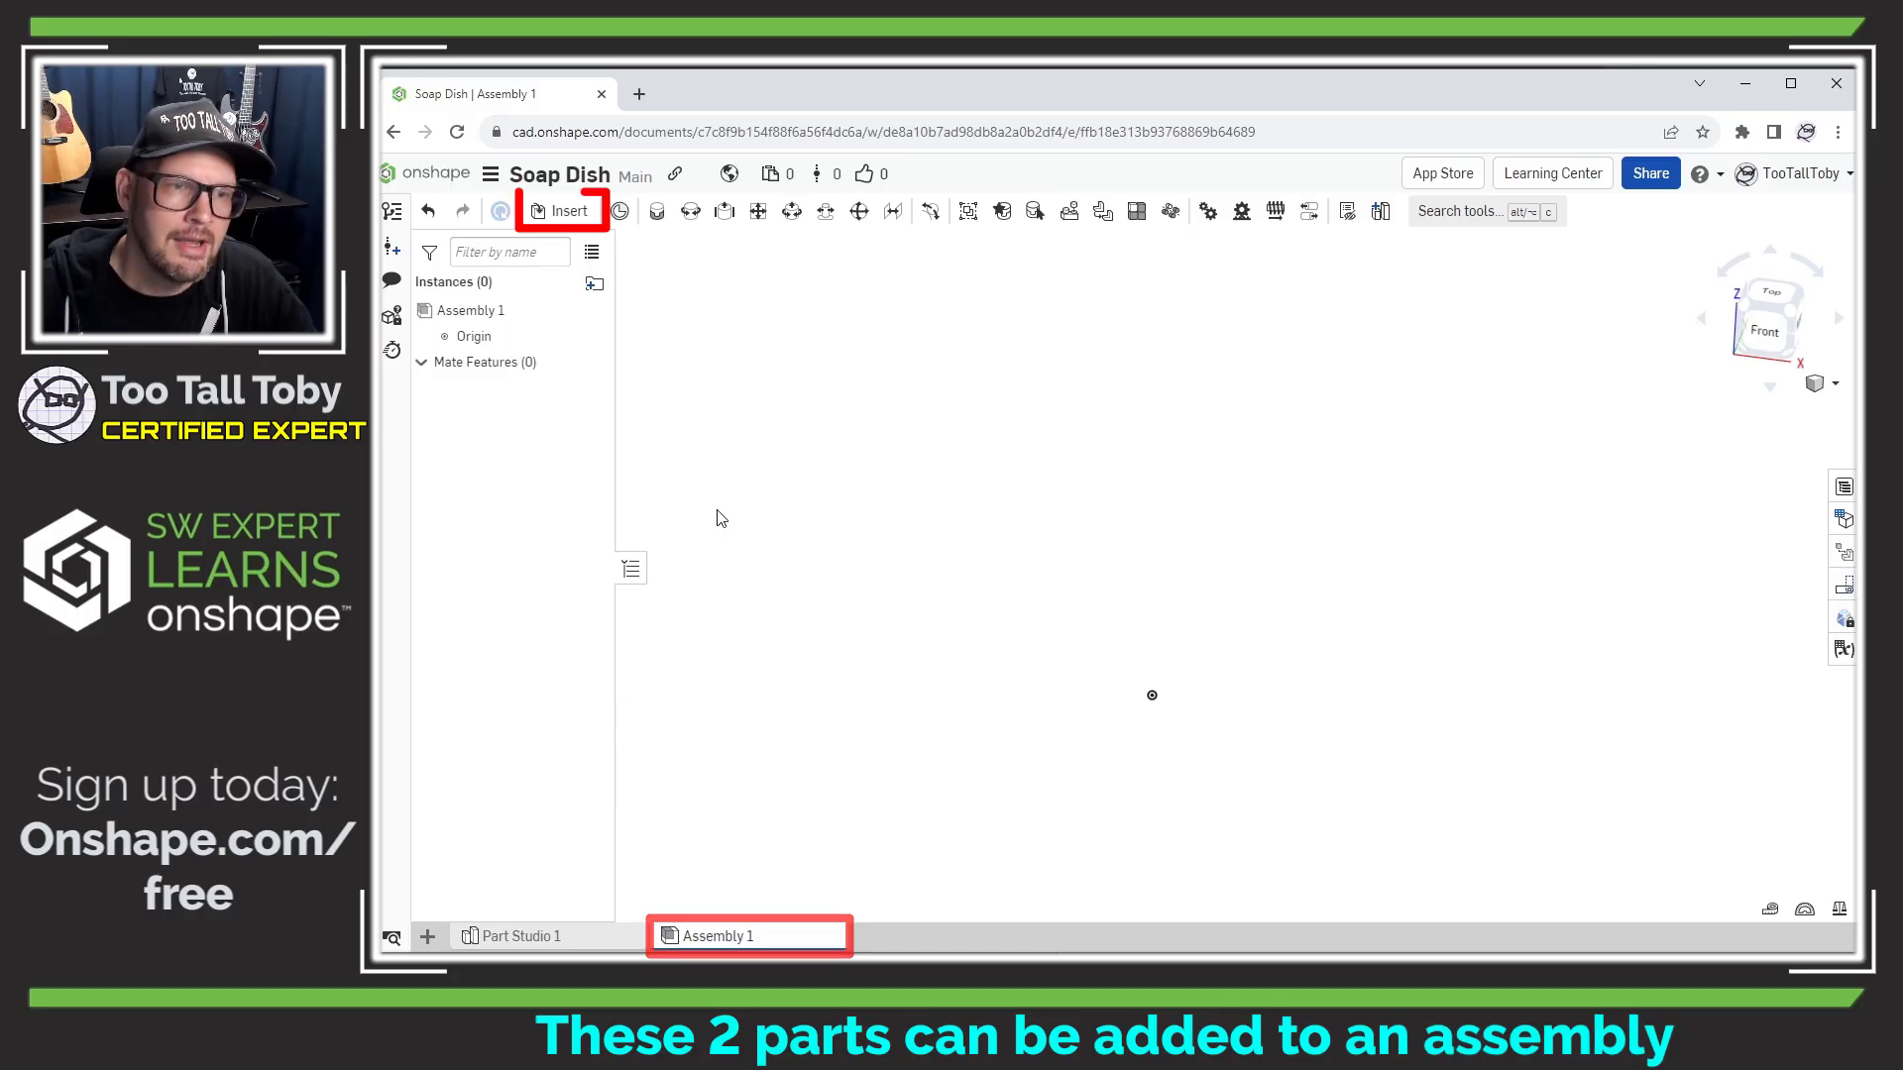
Insert SHELF and TRAY from Part Studio 1 and drag the shelf clear above the tray.
left_click(552, 212)
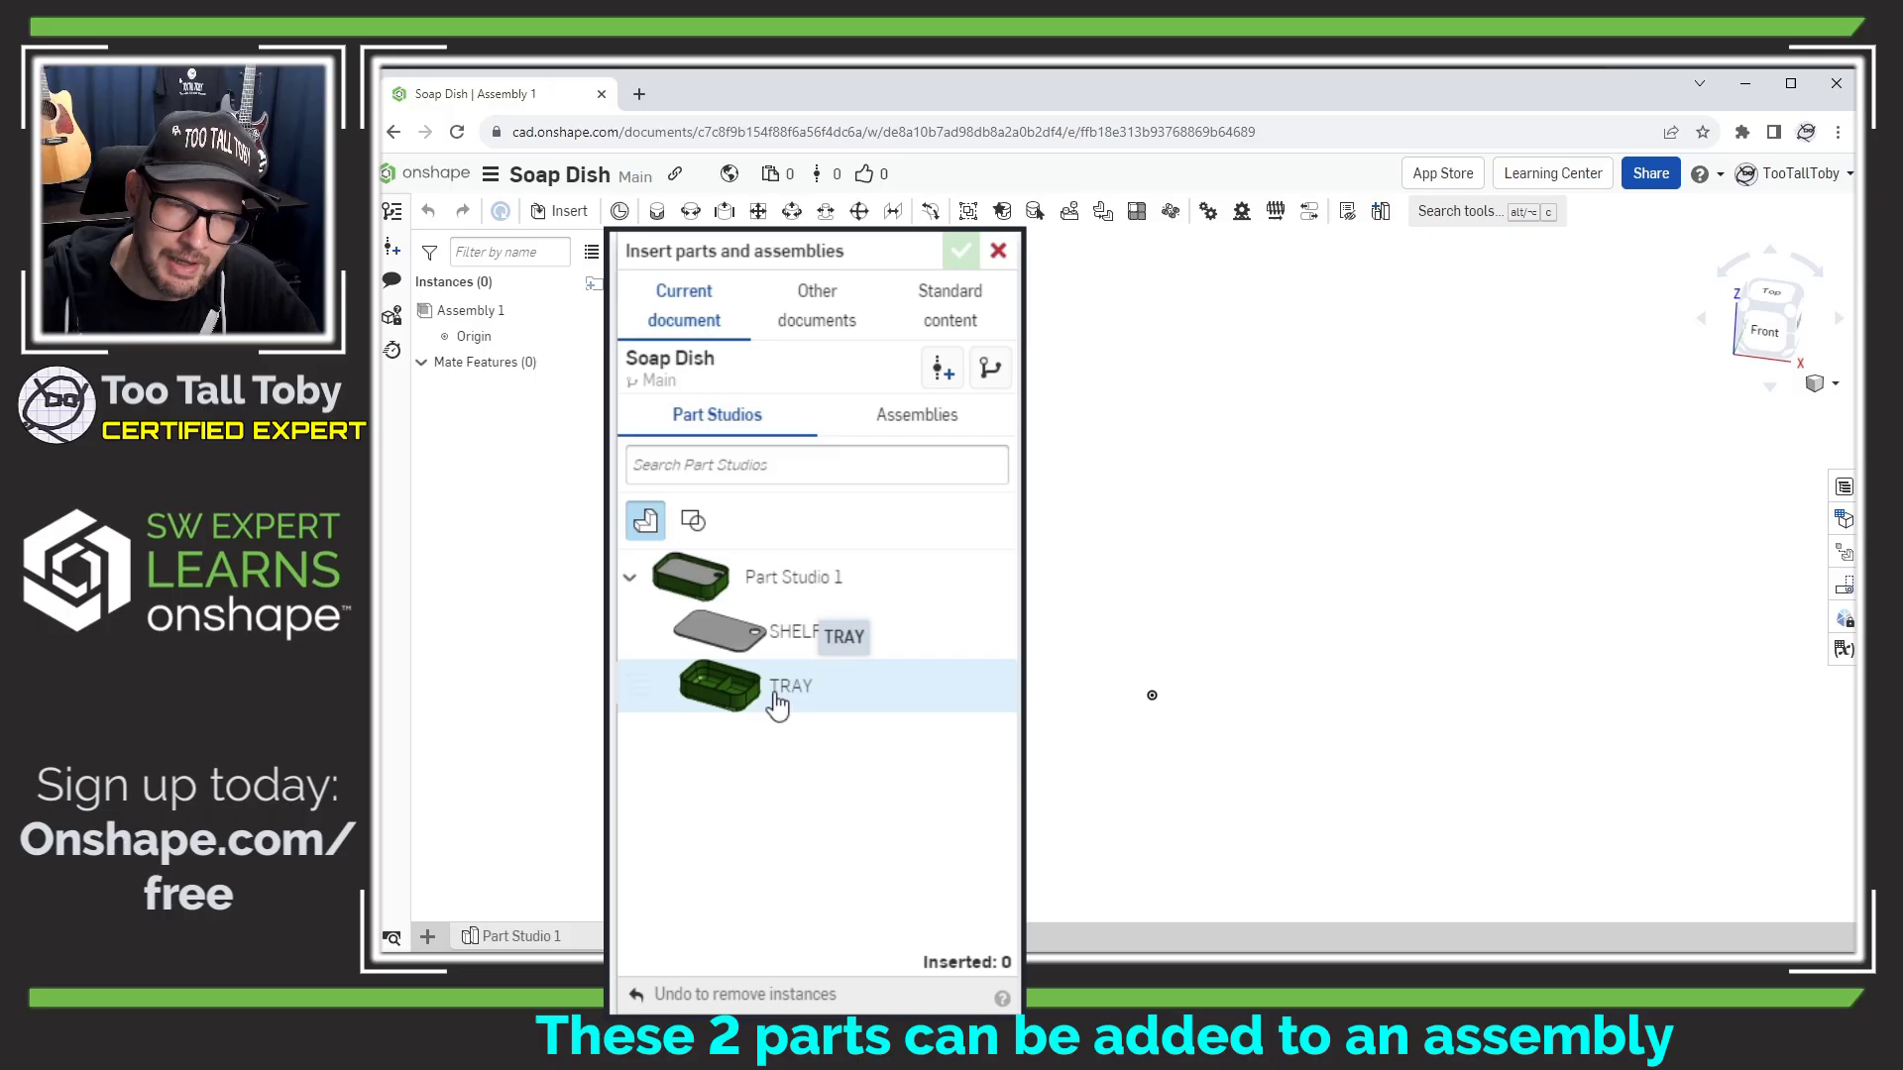
left_click(764, 585)
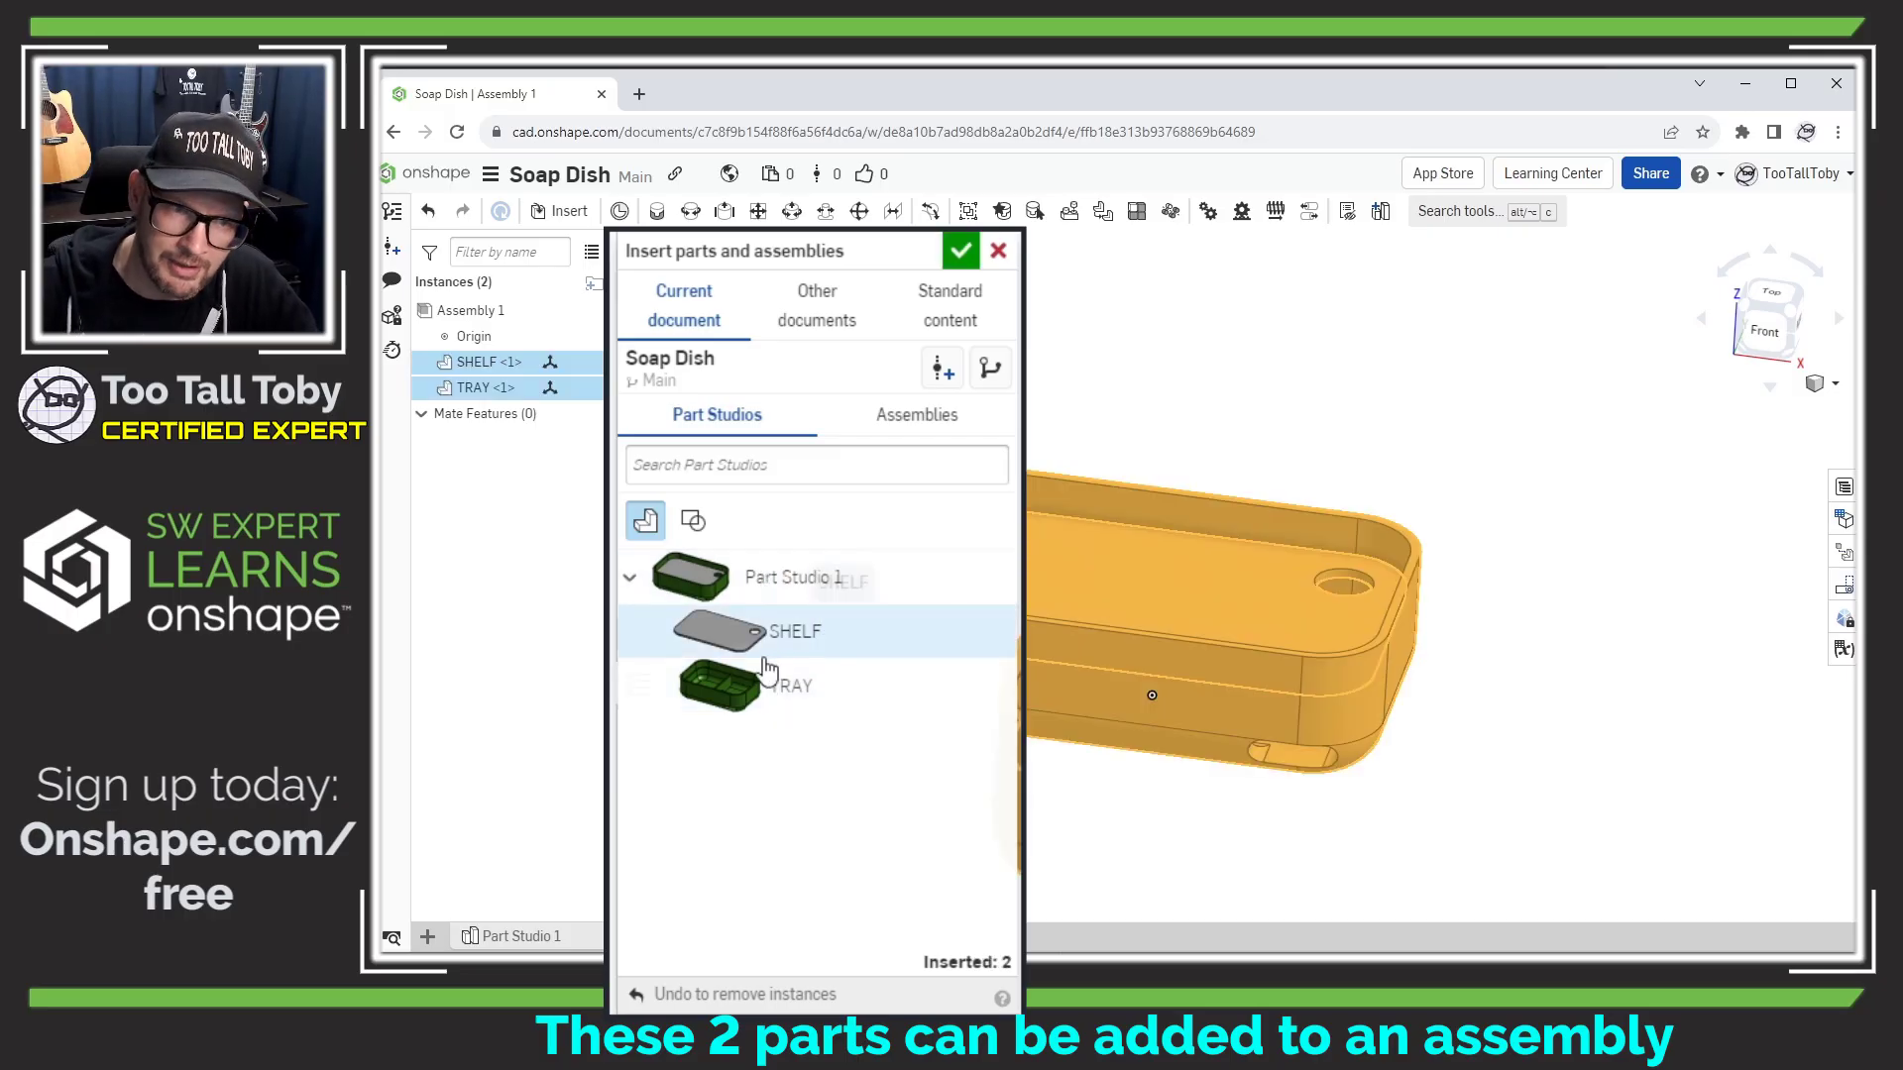
left_click(961, 254)
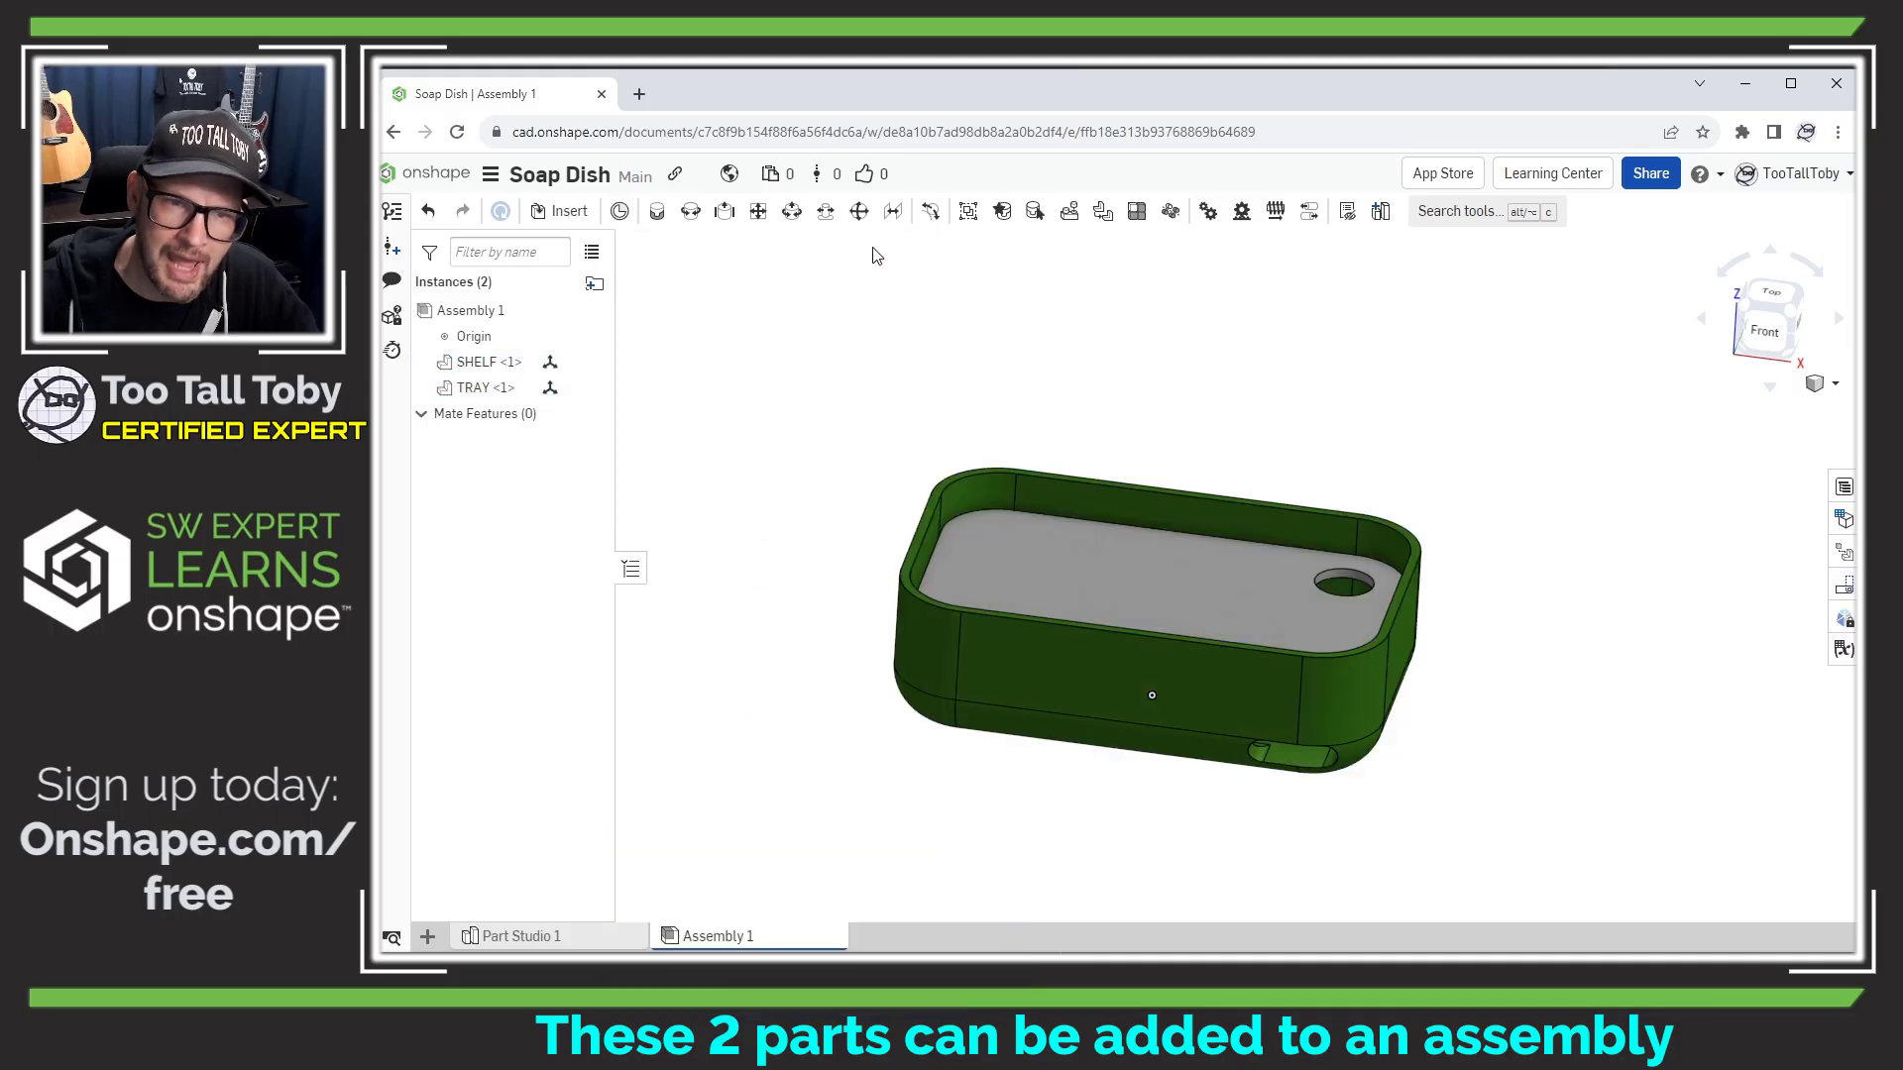
right_click_drag(1238, 474, 1221, 490)
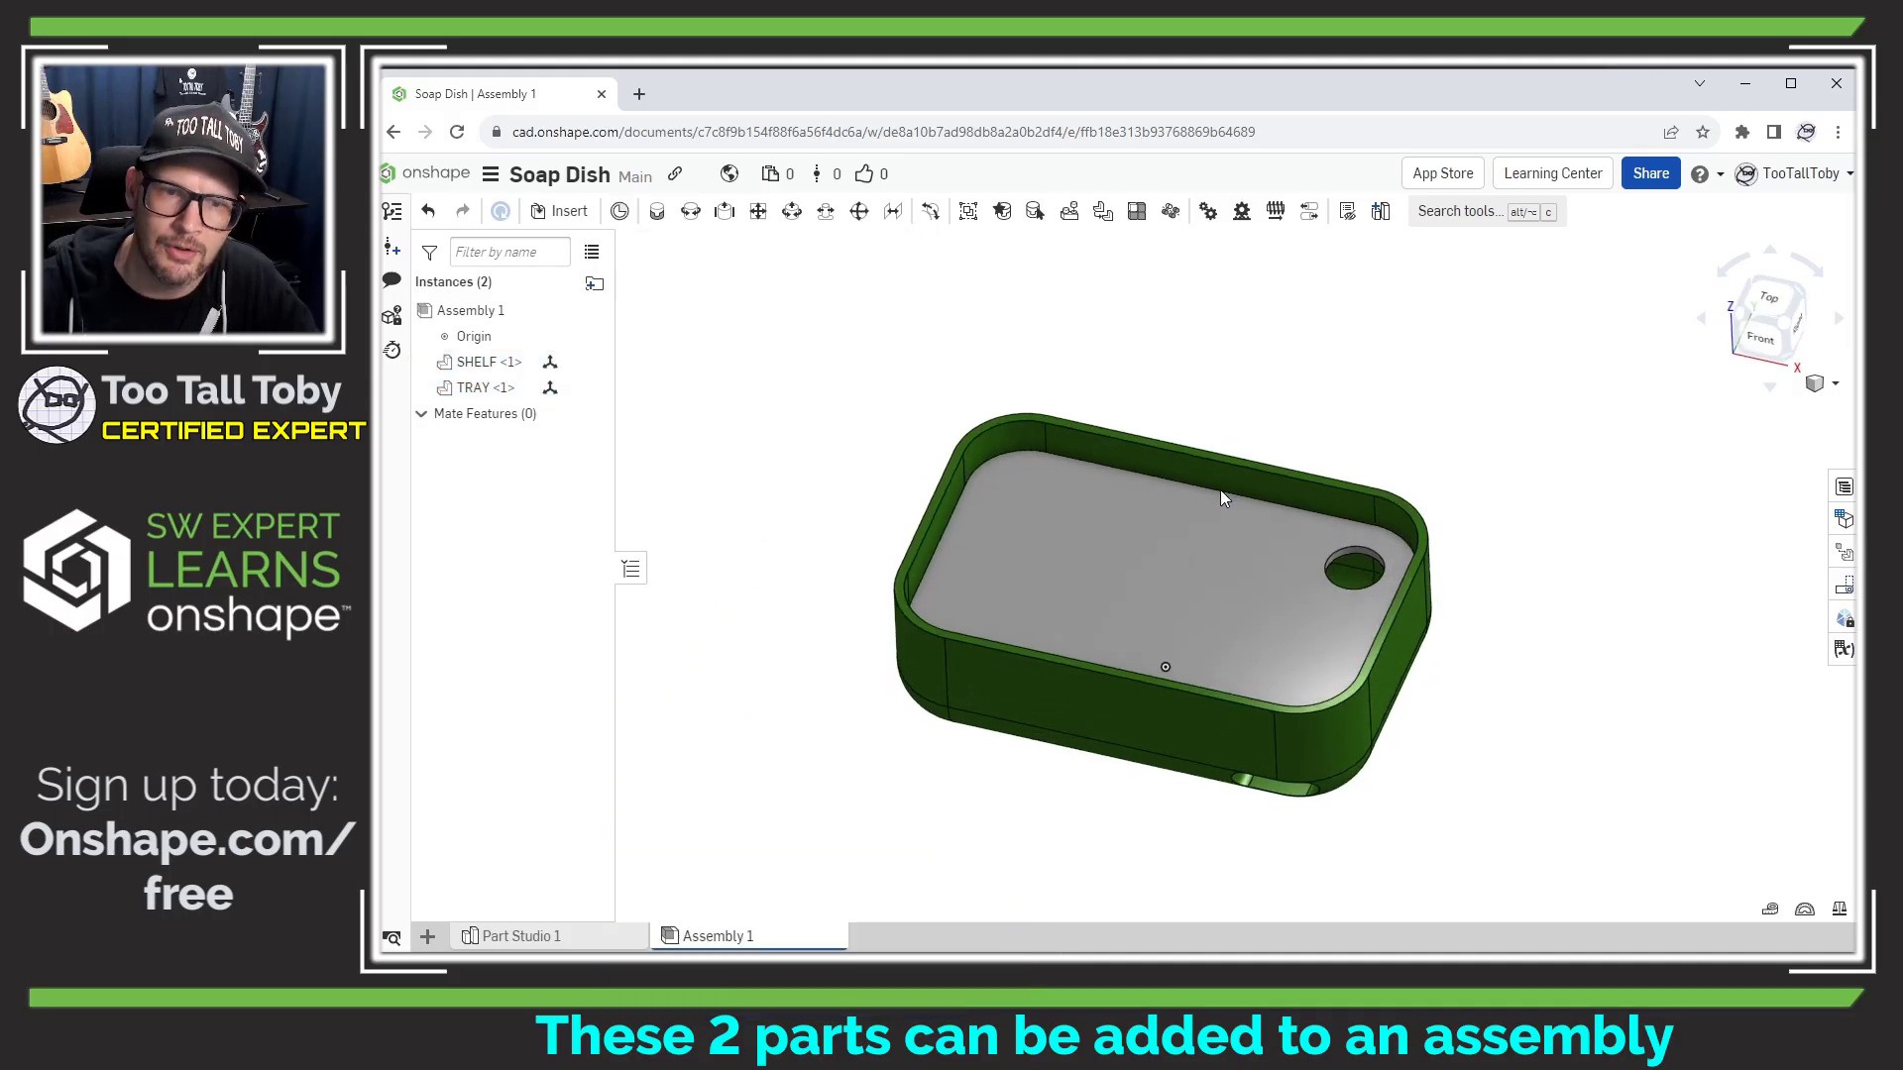
left_click_drag(1132, 491, 862, 243)
scroll(913, 608, "down", 3)
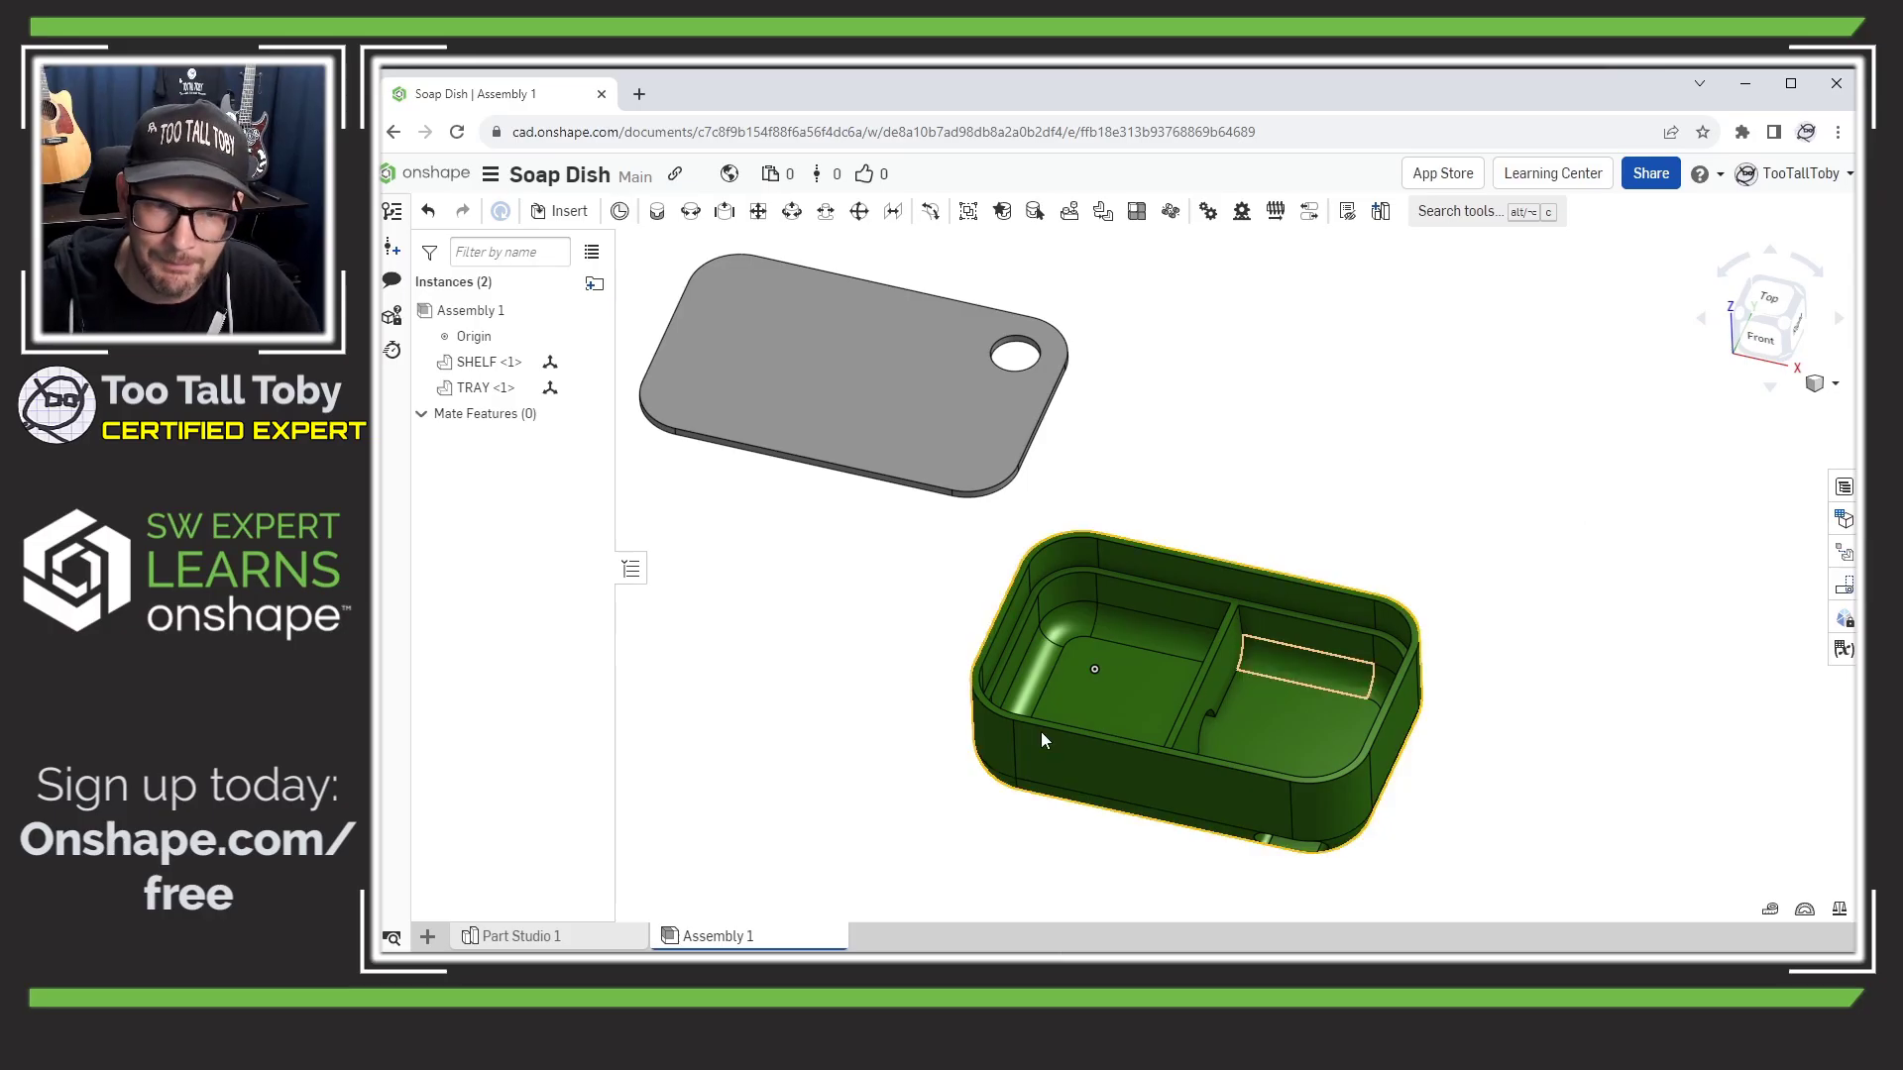
In Part Studio 1, change Sketch 1's 65 mm width dimension to 85 mm.
left_click(516, 935)
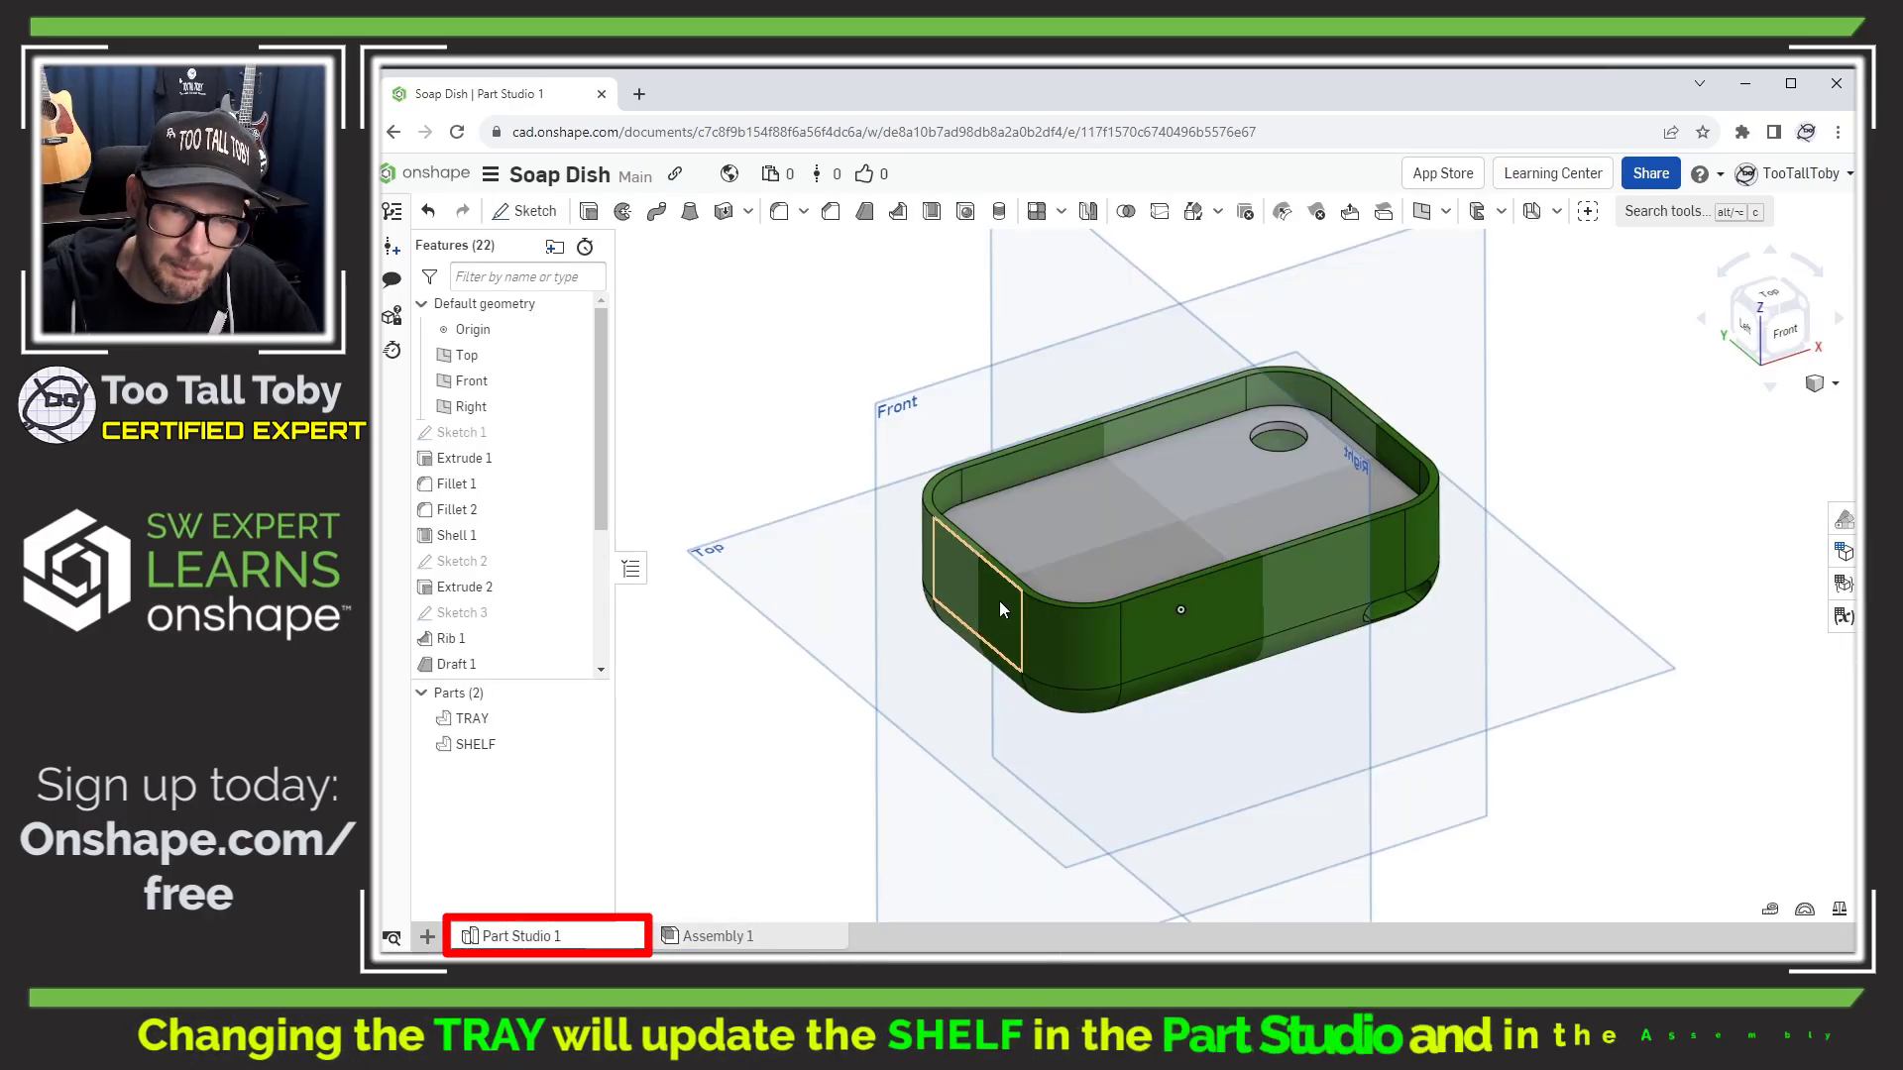
double_click(999, 601)
double_click(918, 696)
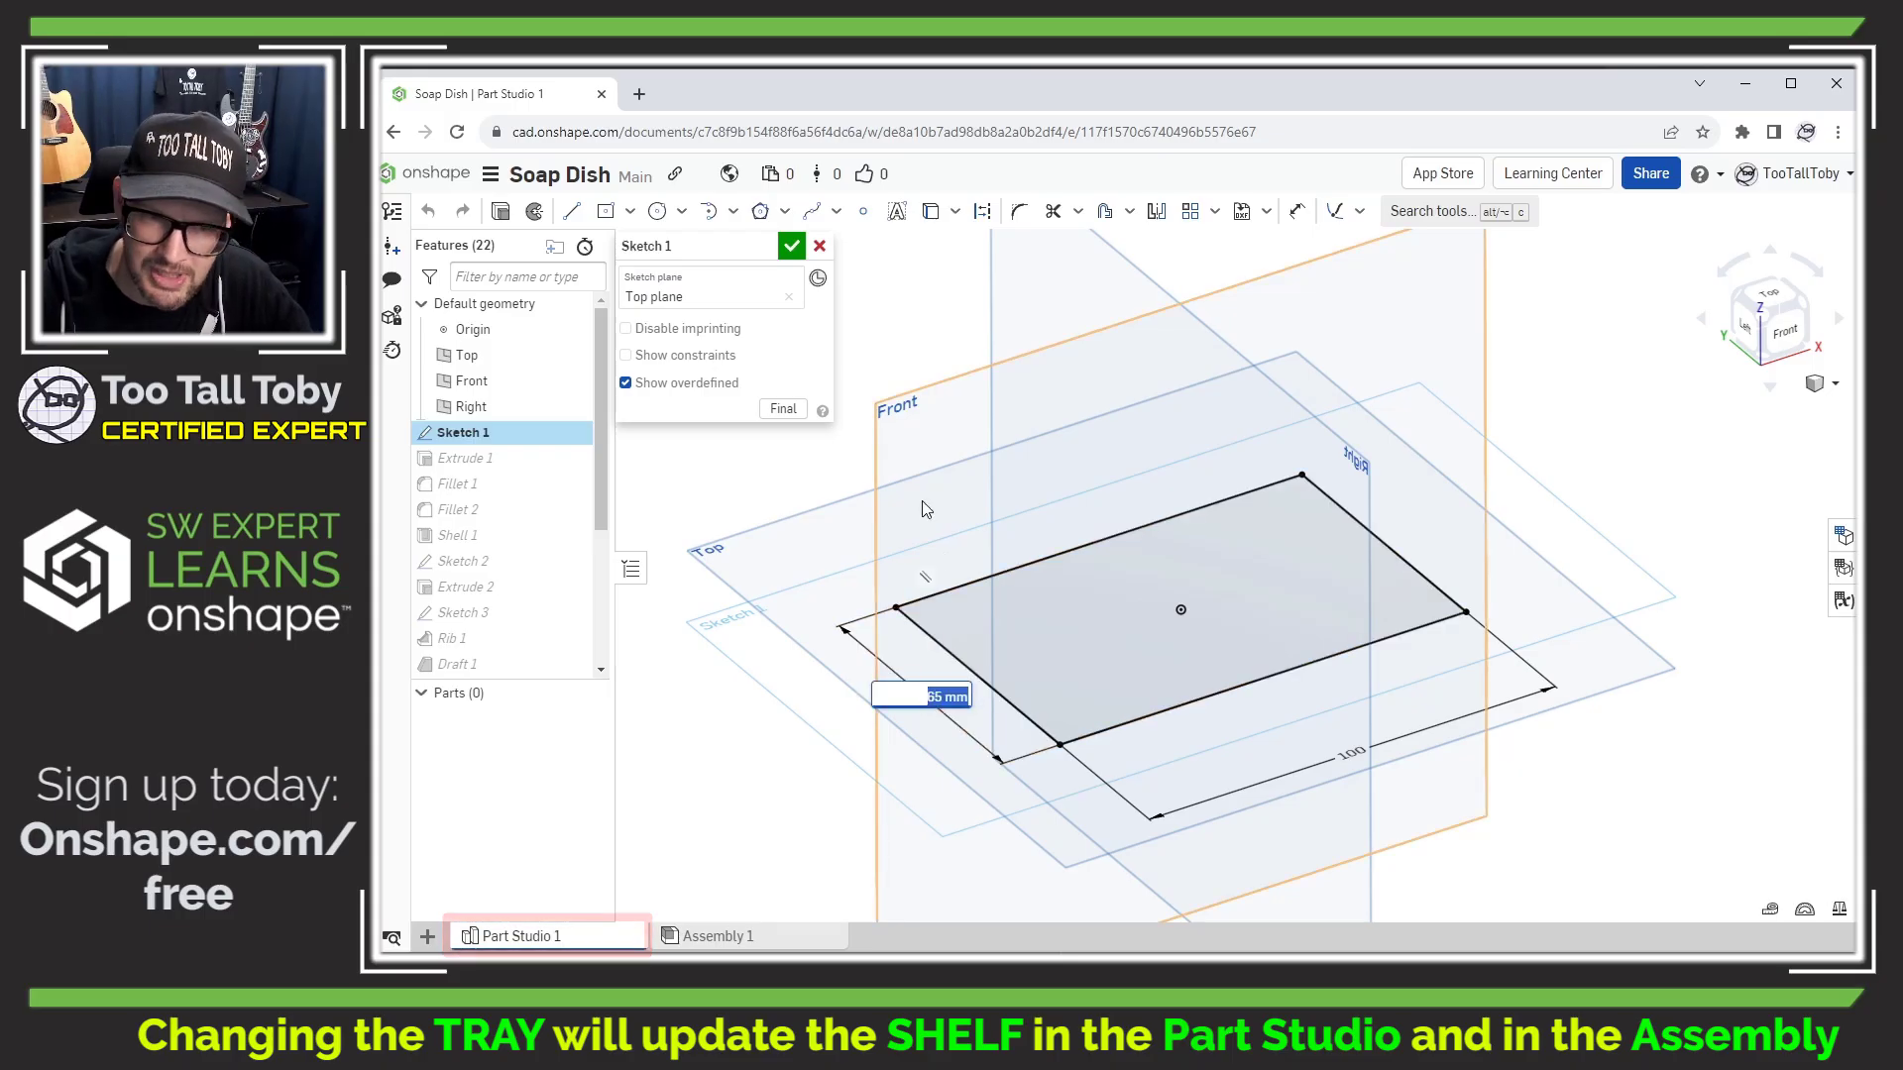
key("Return")
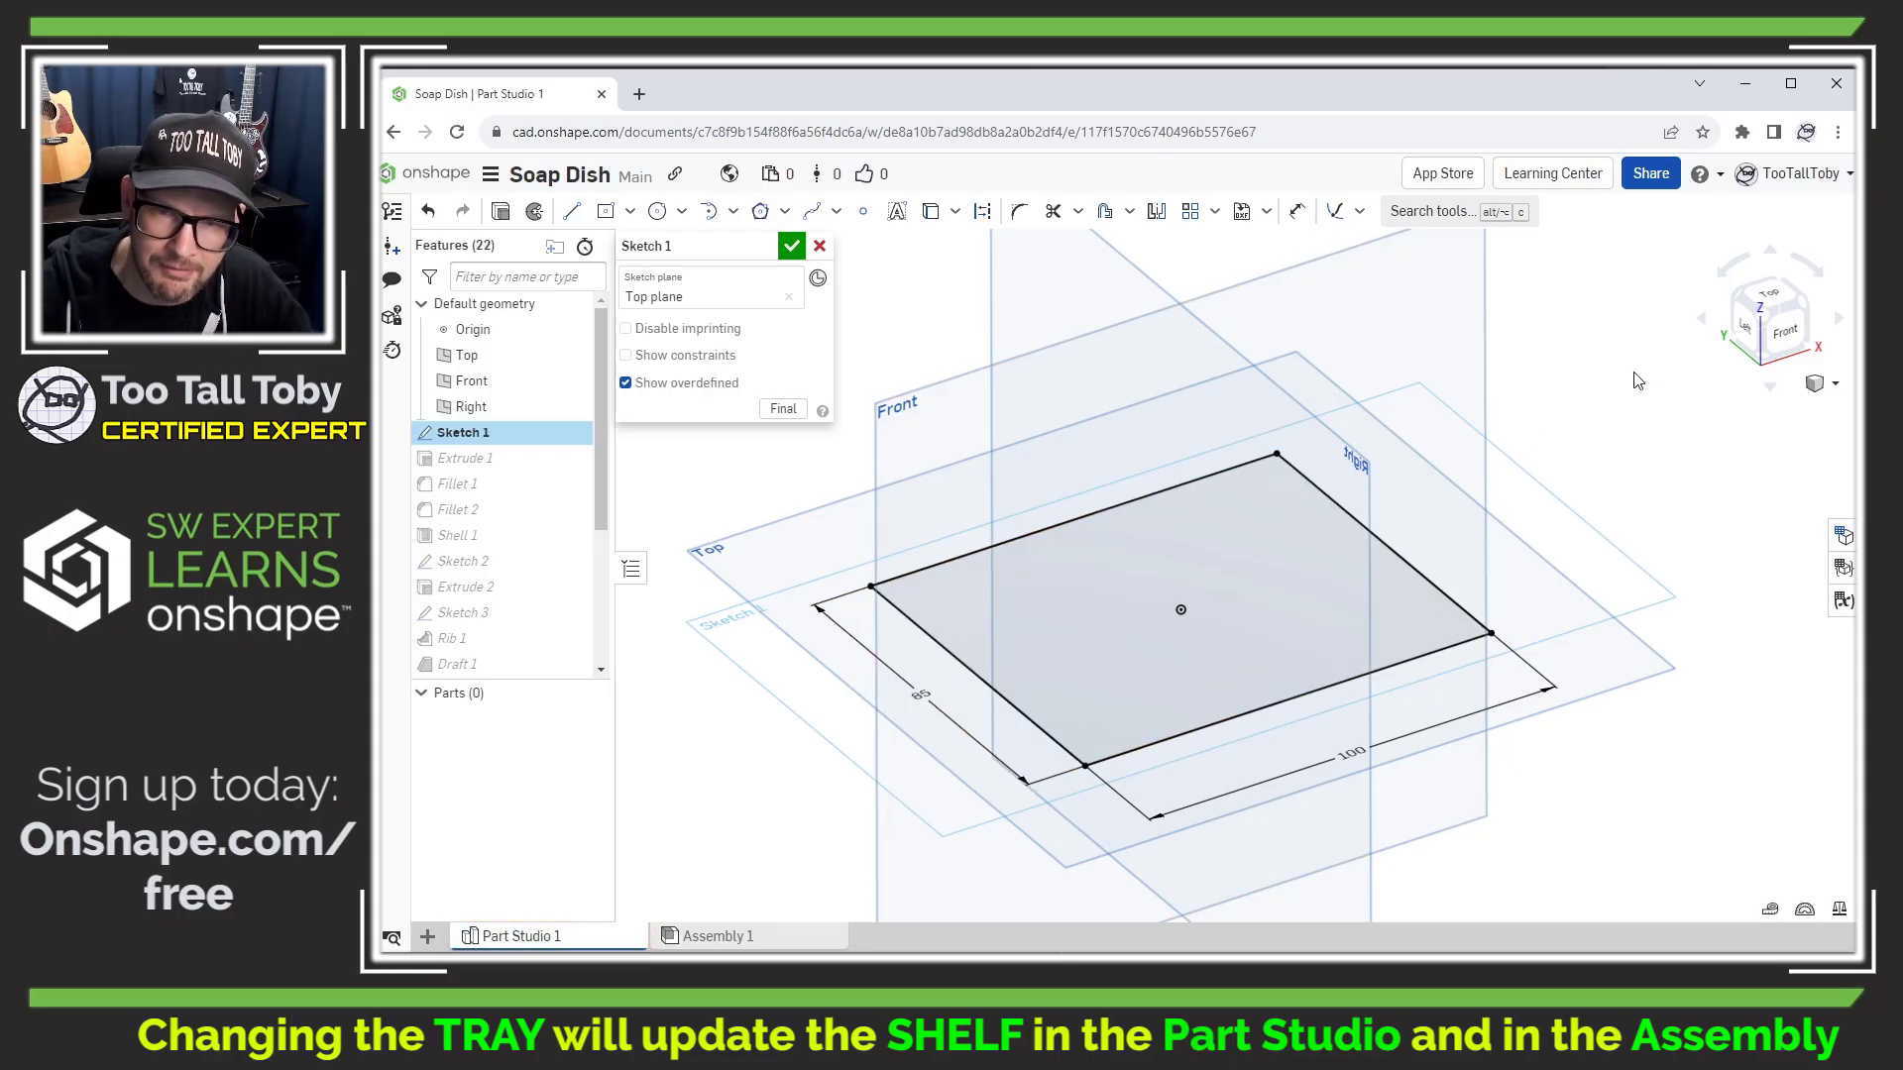
left_click(792, 247)
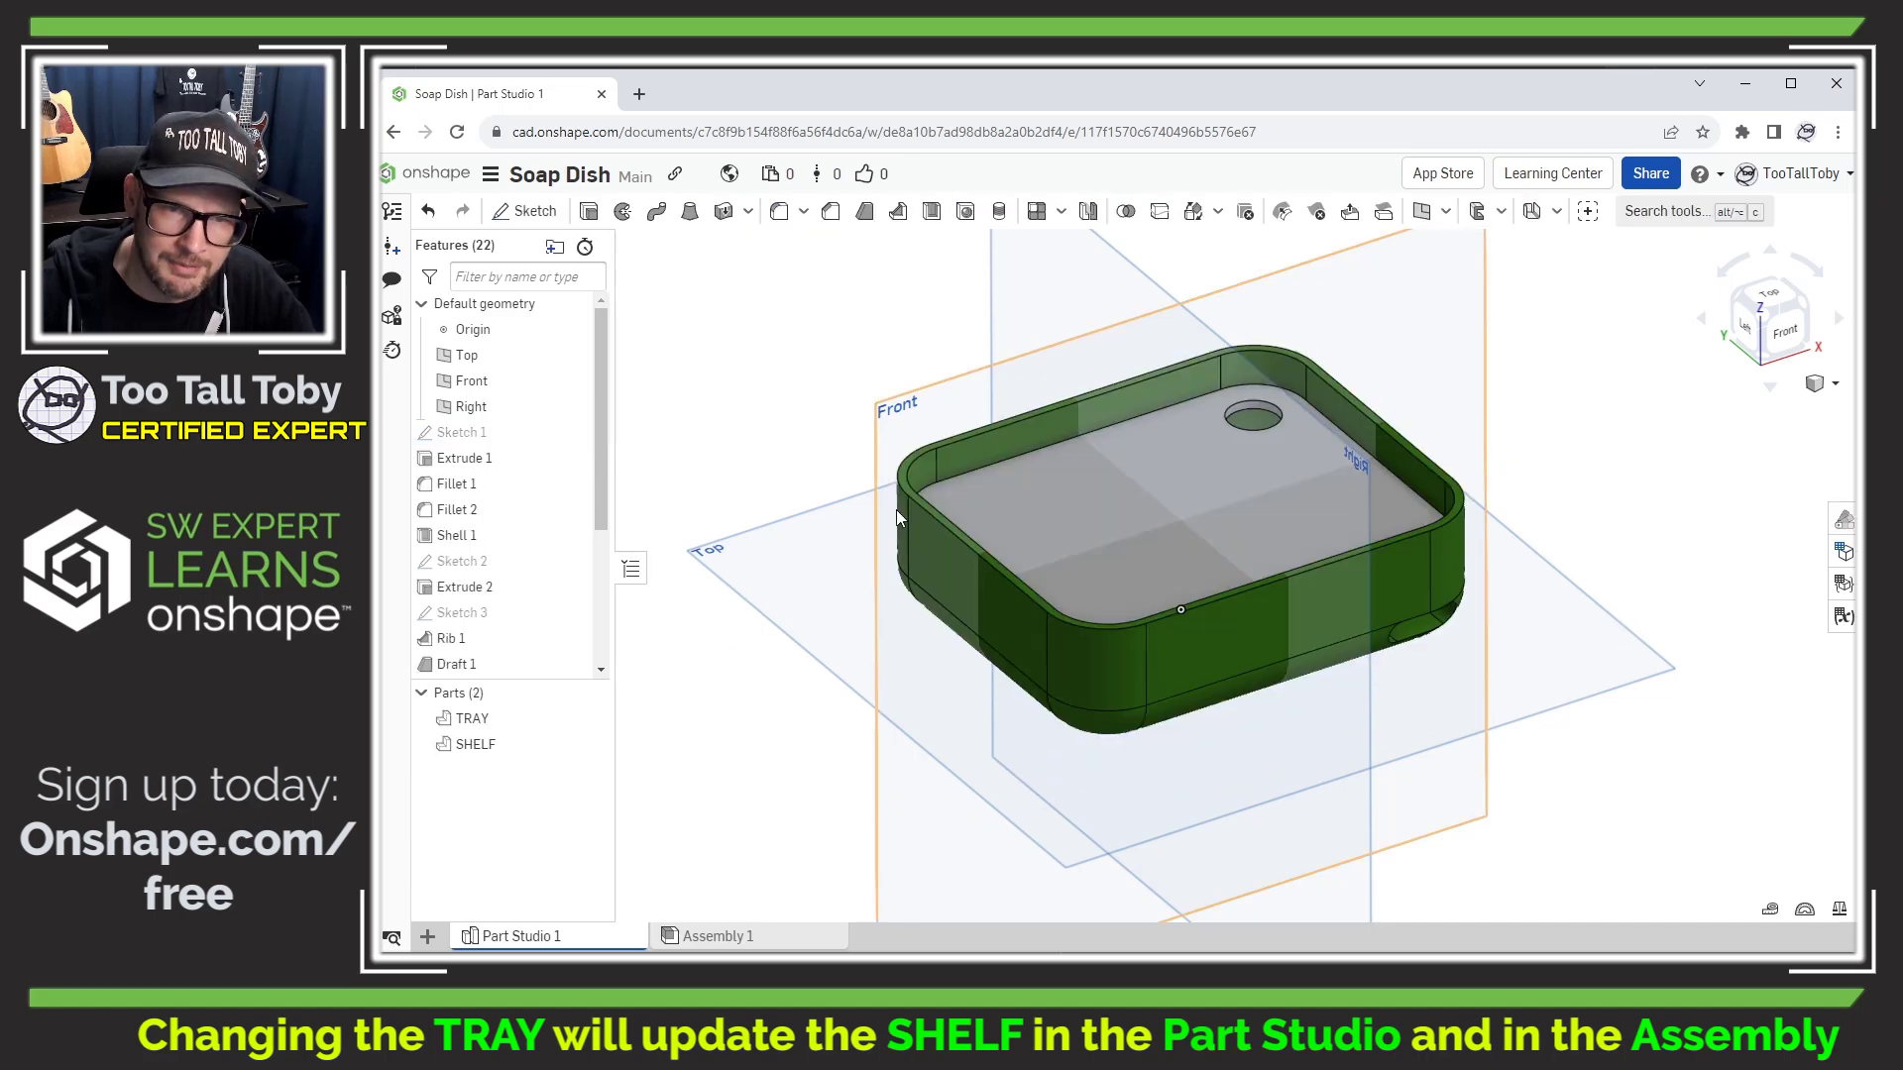
left_click(1132, 486)
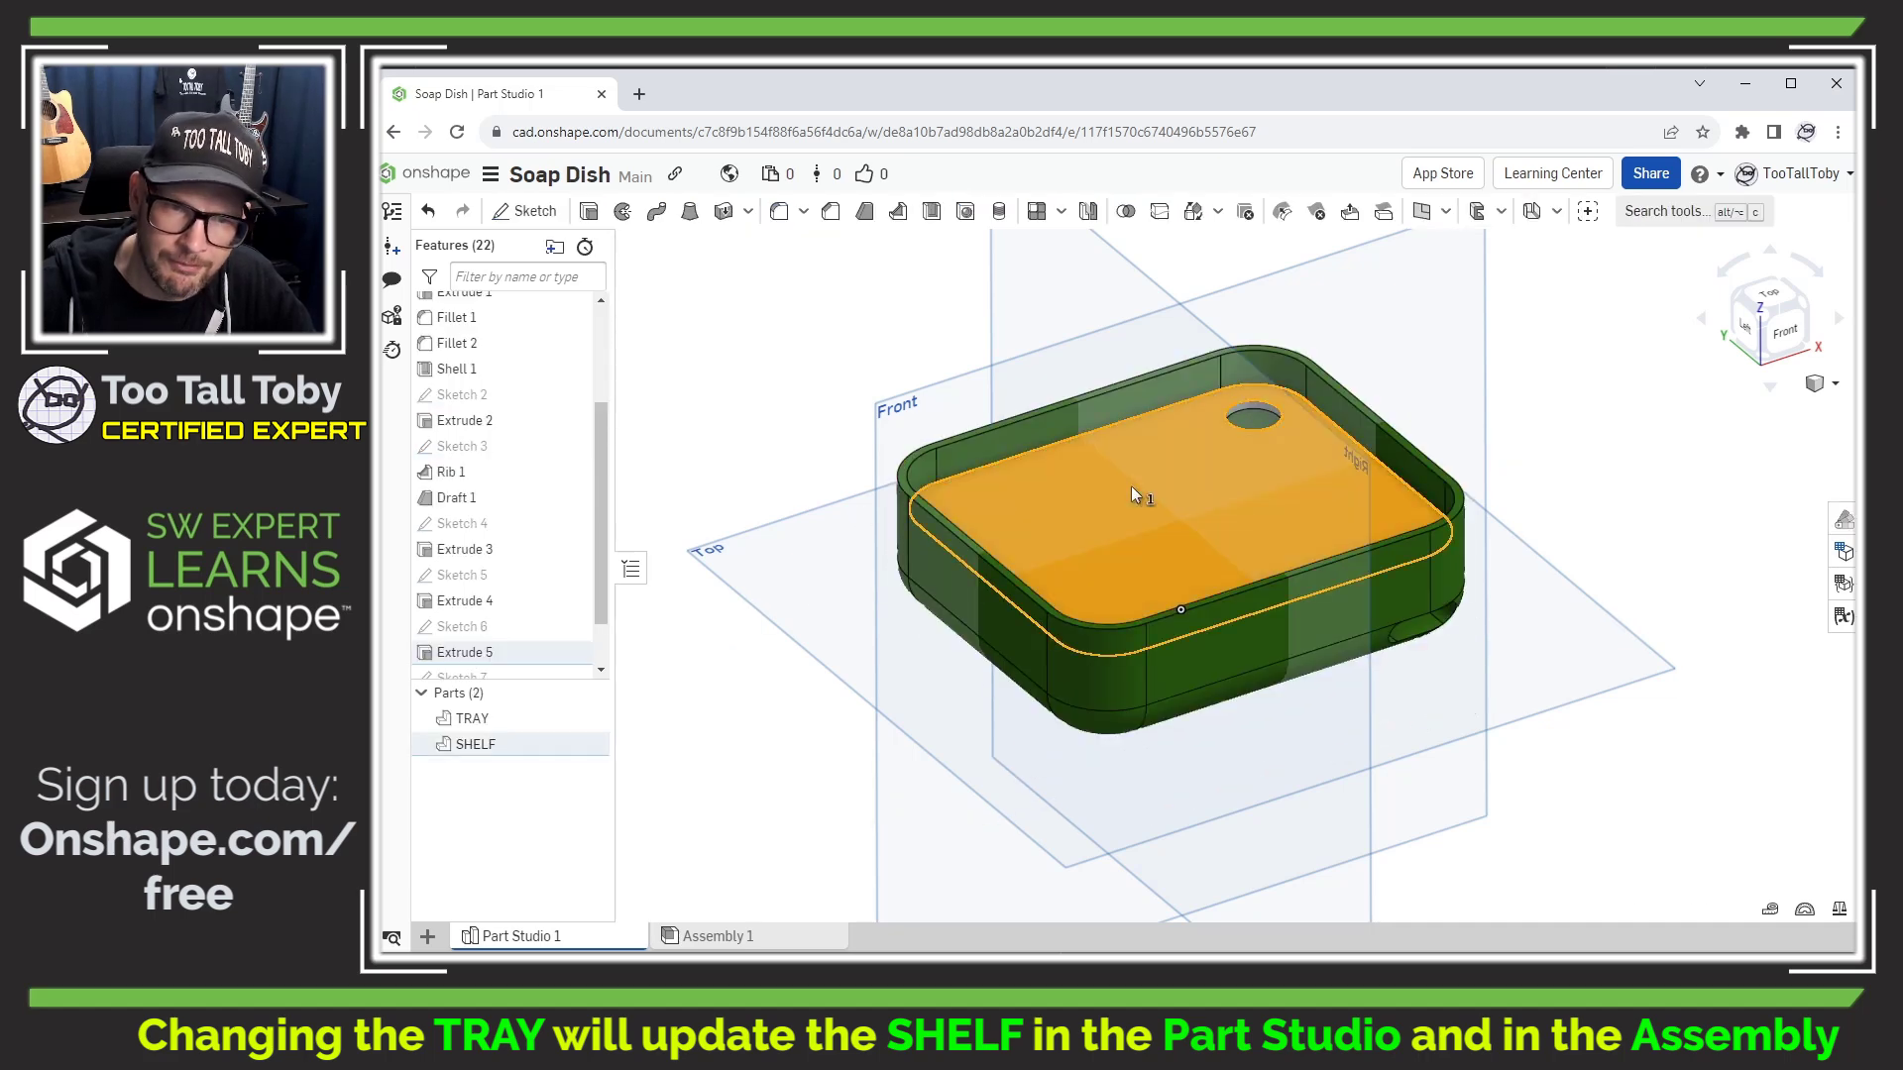
Switch to Assembly 1 to view the widened SHELF and TRAY instances.
left_click(729, 940)
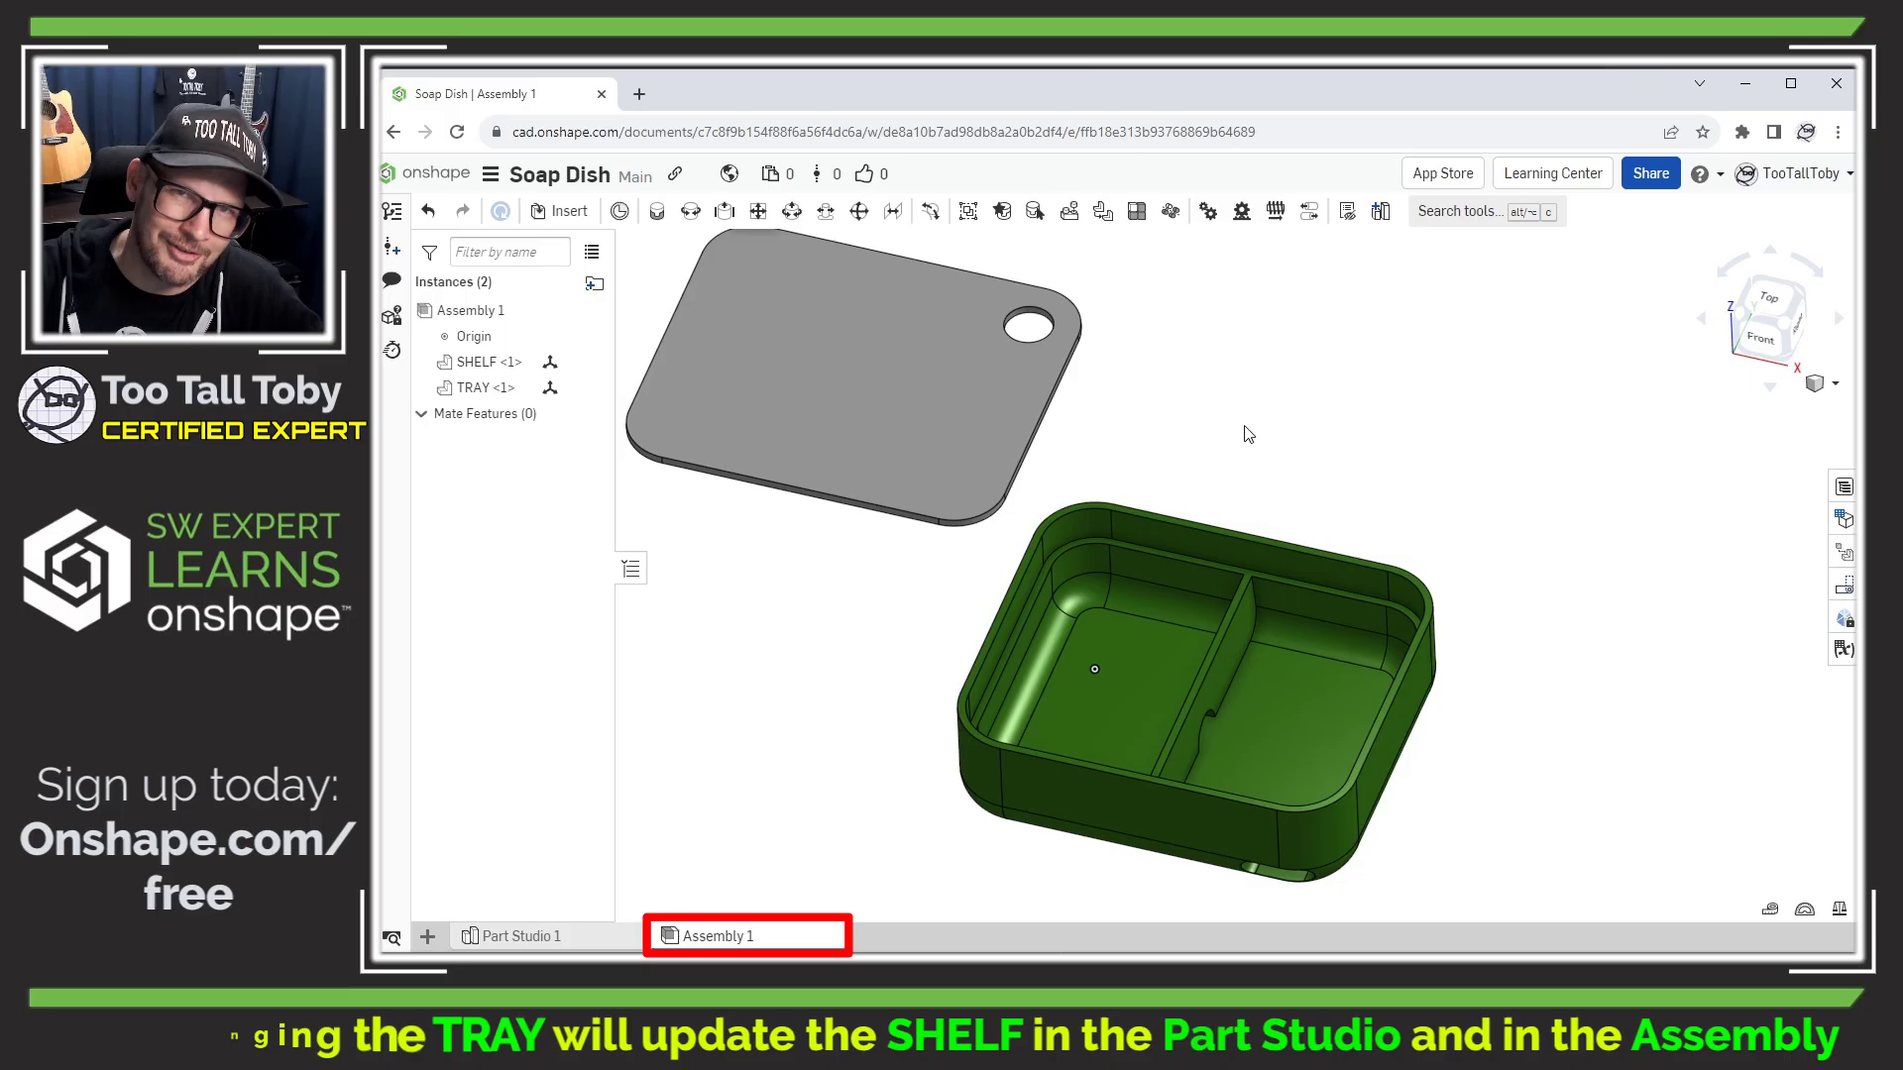